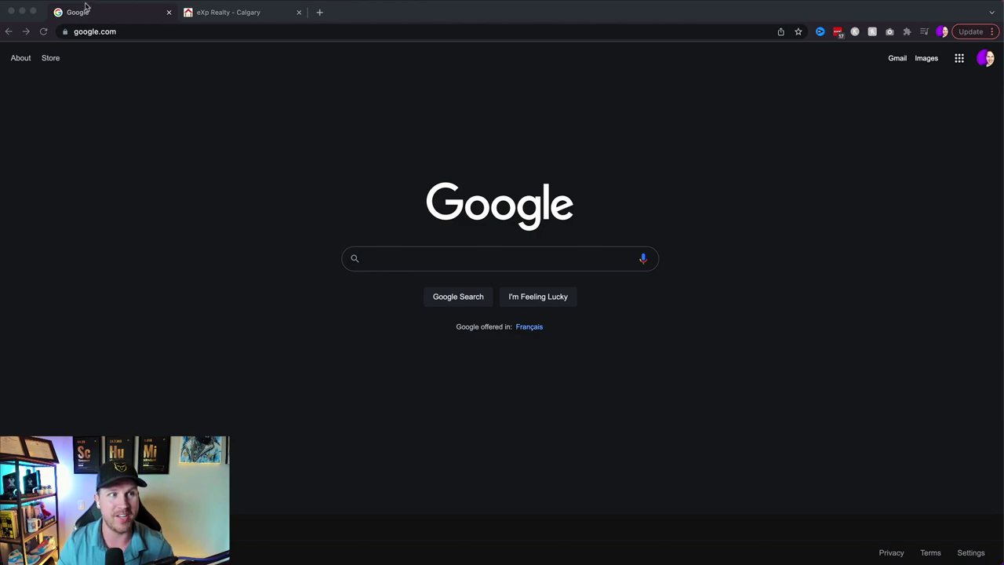
Search Google for 'google adwords' from the Google homepage
left_click(107, 12)
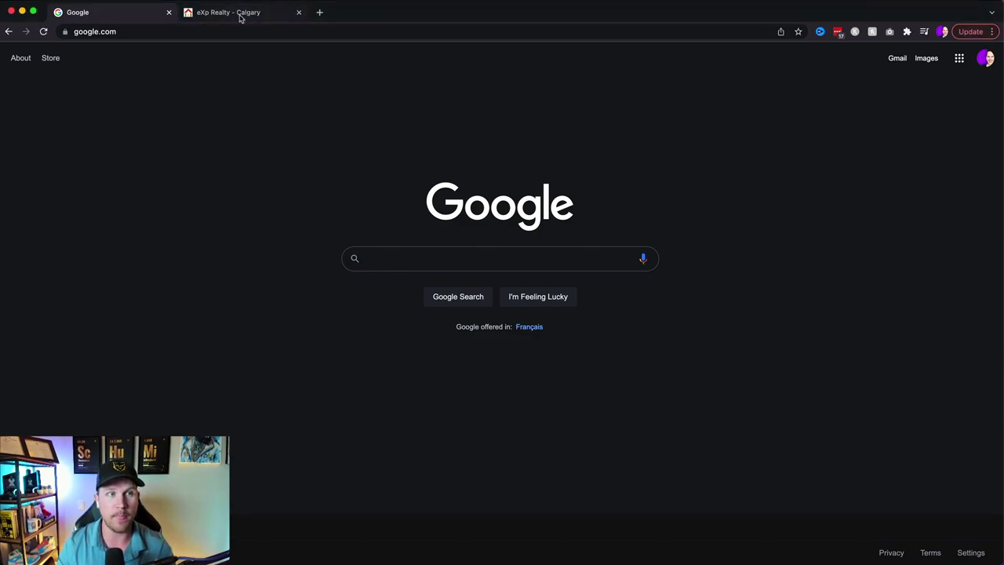
left_click(236, 13)
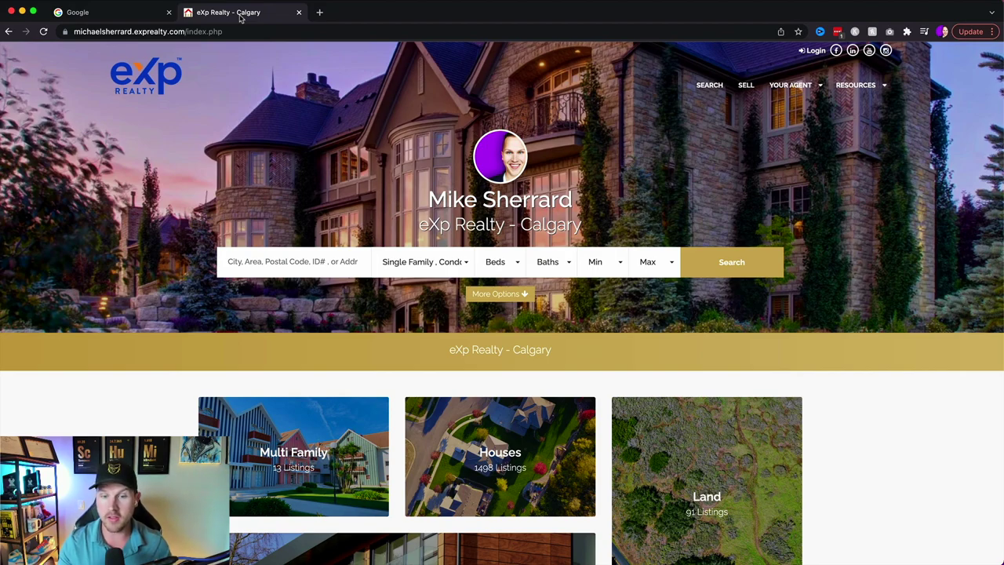
left_click(102, 17)
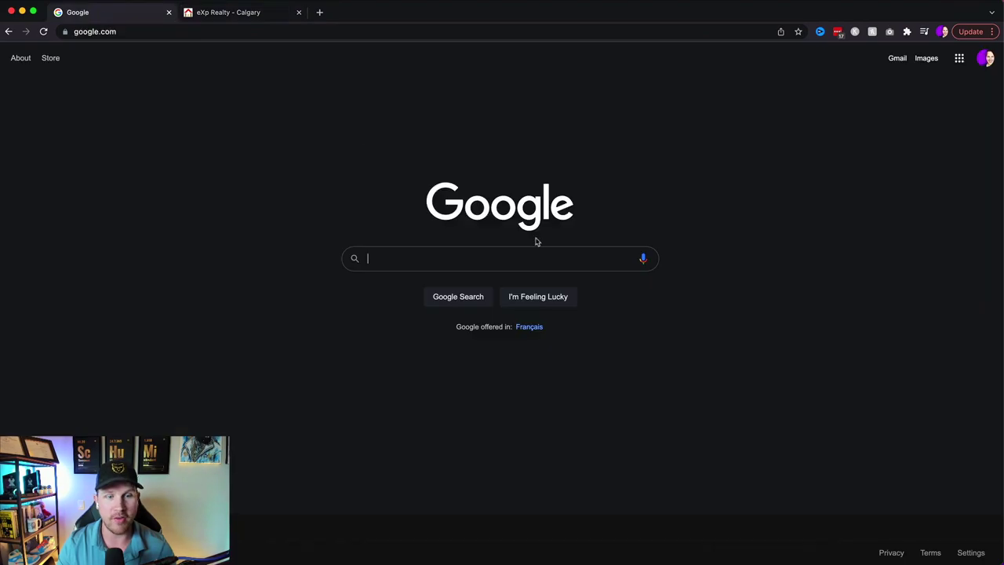
type("google af")
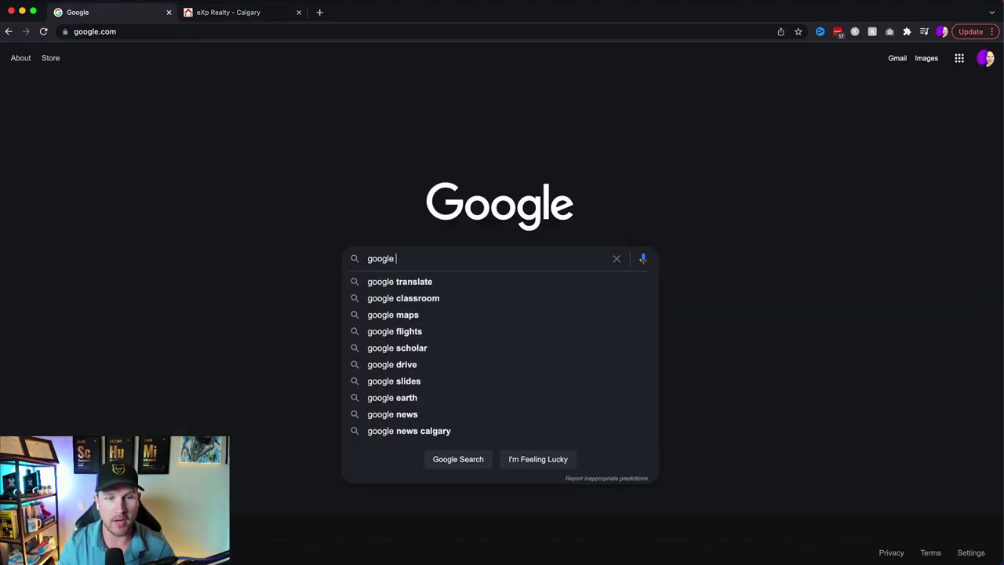
key("BackSpace")
type("dwords")
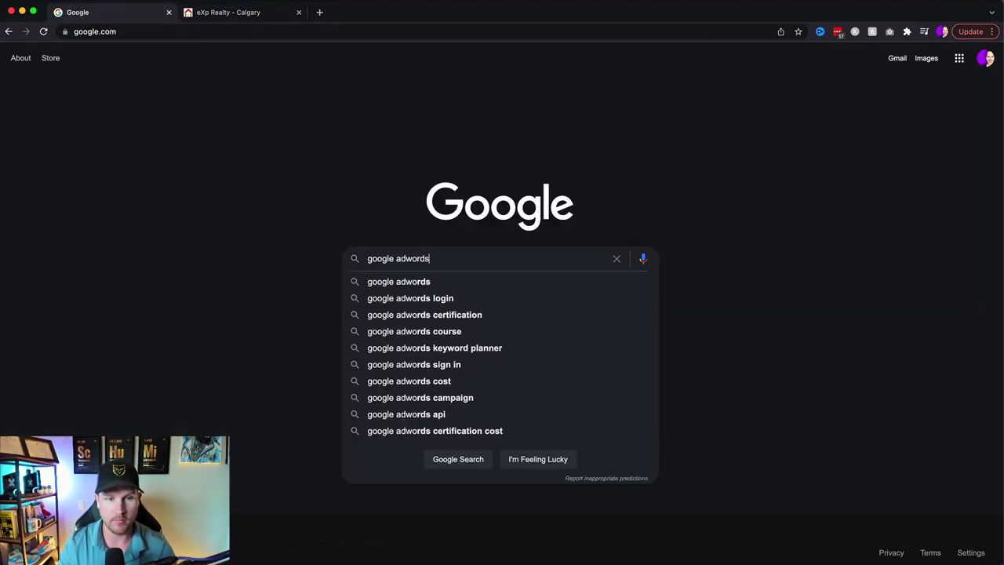
key("Return")
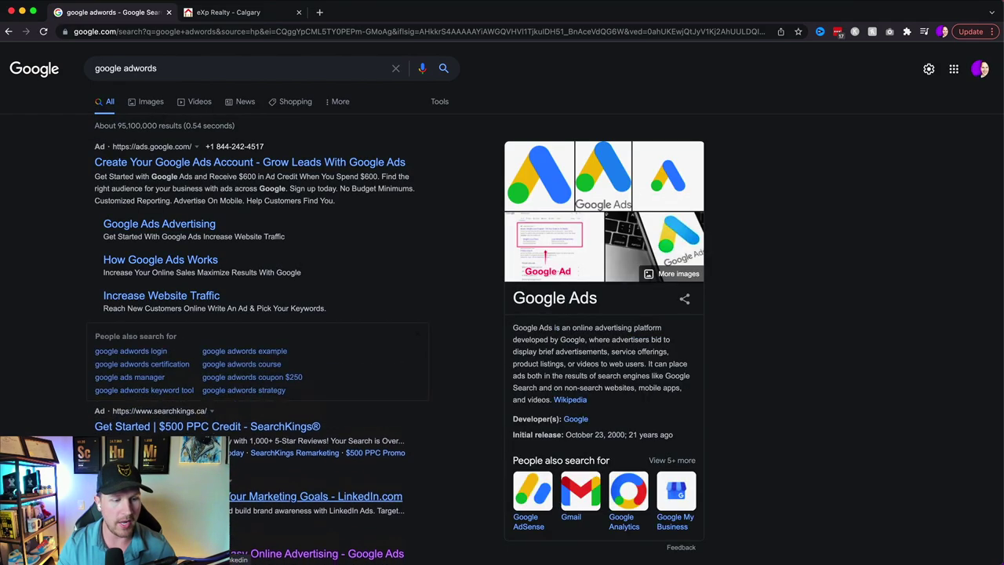
Go to the ads.google.com result and sign in to Google Ads
scroll(501, 303, "down", 1)
left_click(249, 142)
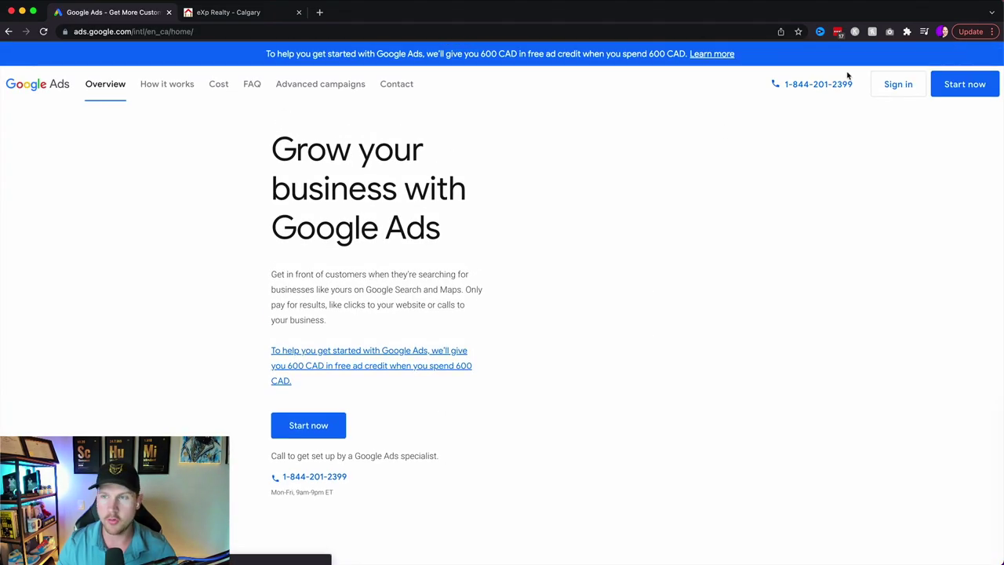
left_click(904, 96)
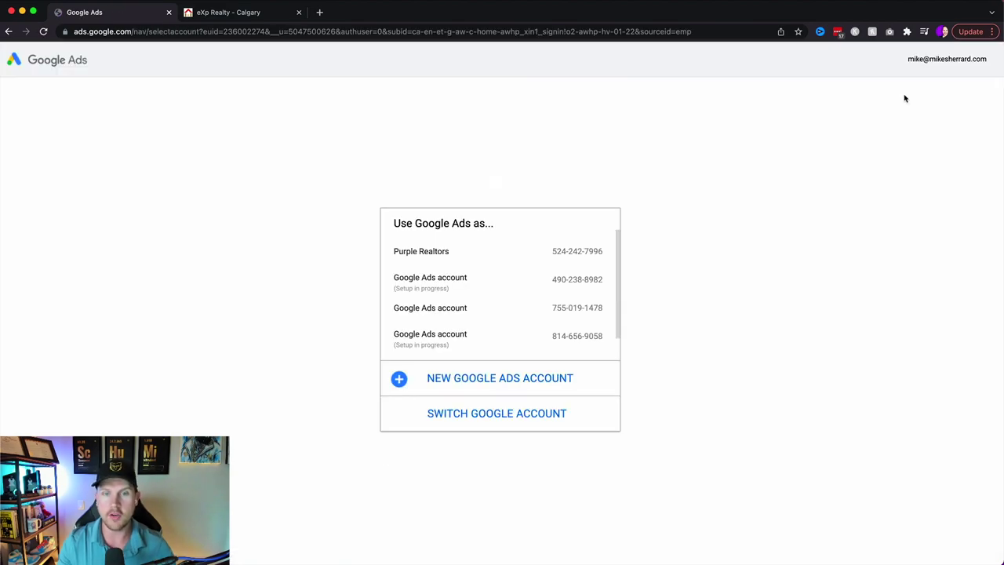
Pick the Purple Realtors account and start a brand-new campaign
left_click(537, 257)
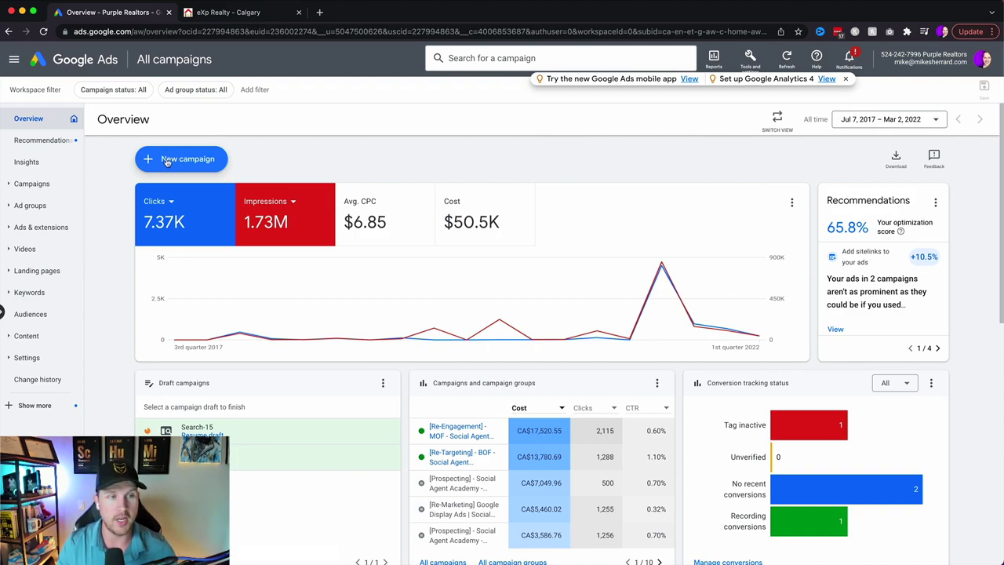
left_click(166, 162)
left_click(180, 167)
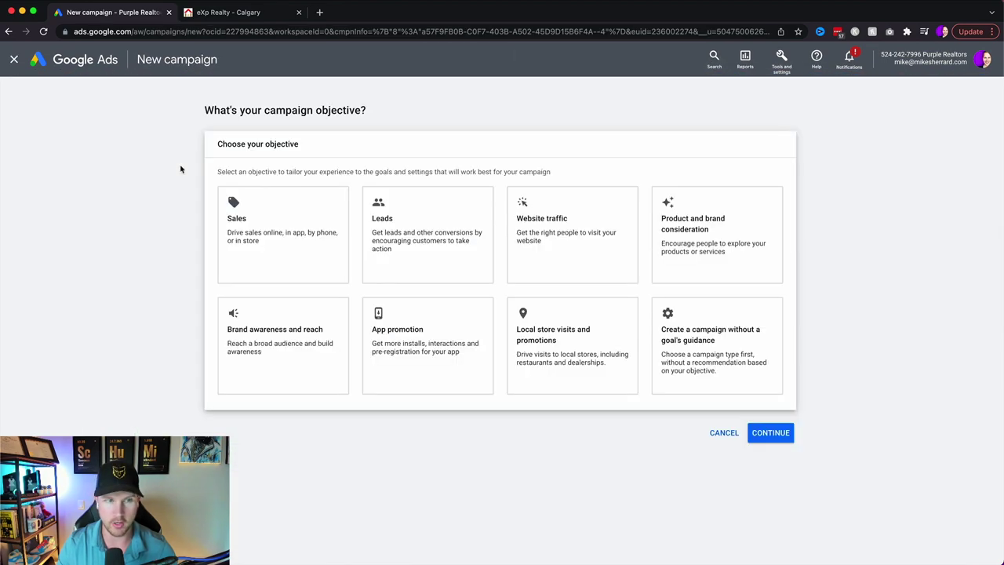
Review the Leads, Website traffic, Sales, App promotion and no-guidance objectives
left_click(466, 219)
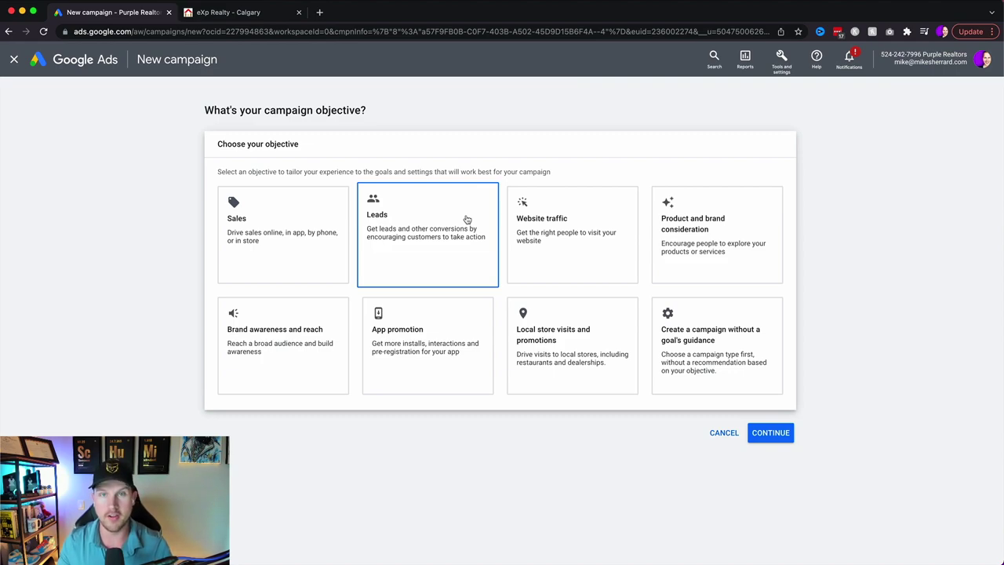
left_click(597, 214)
left_click(293, 249)
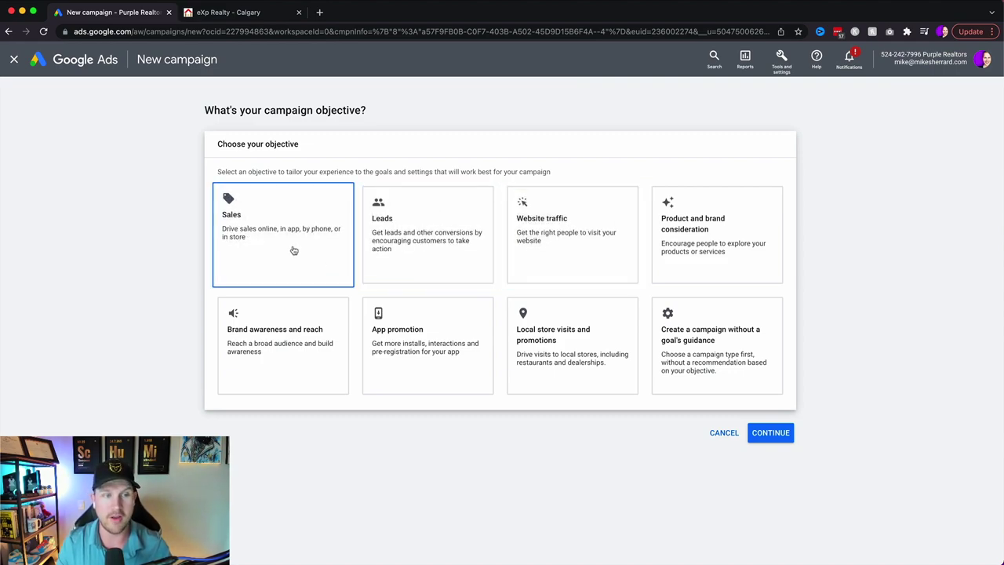
left_click(488, 327)
left_click(689, 336)
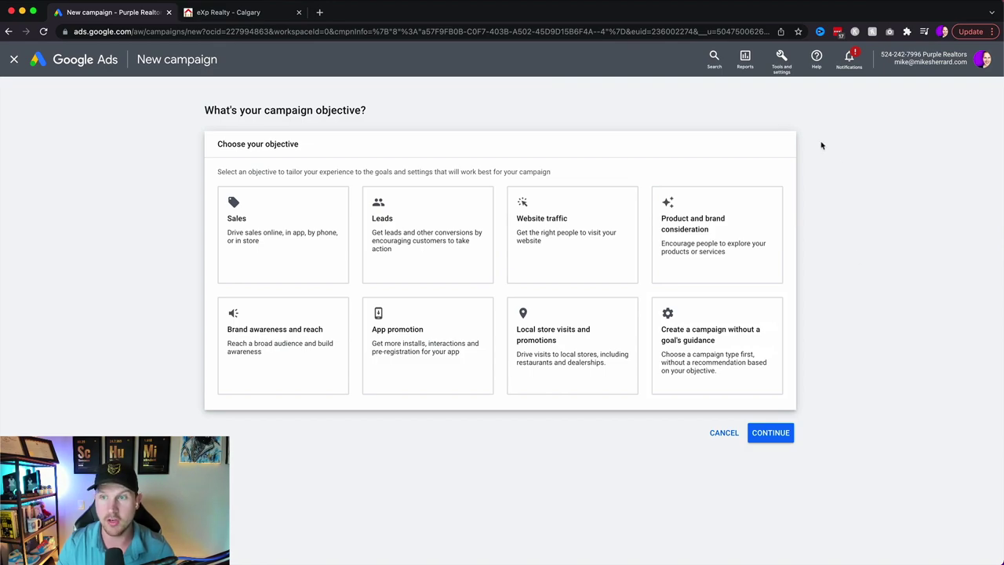
left_click(781, 63)
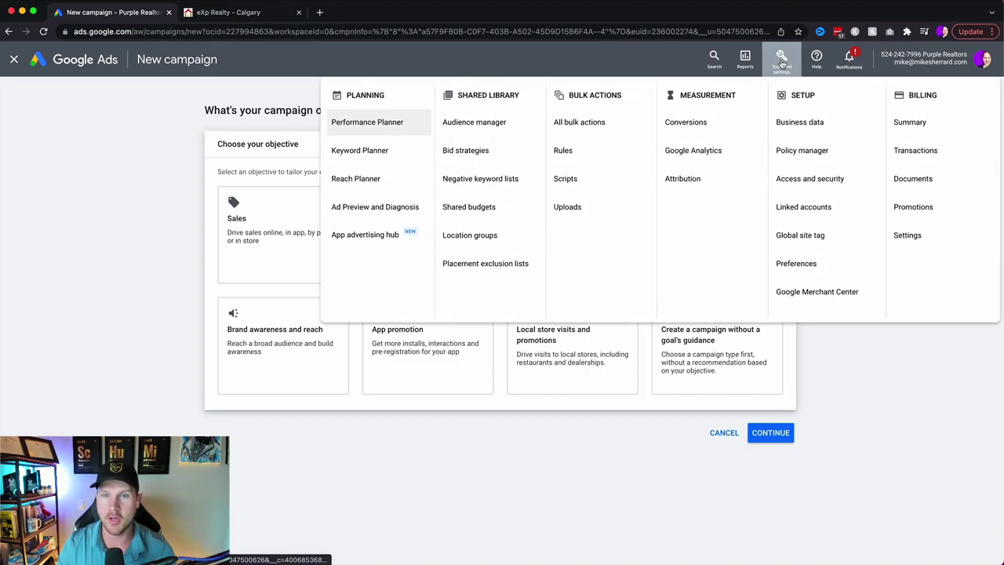
In Keyword Planner, choose Discover new keywords starting with a website
left_click(376, 150)
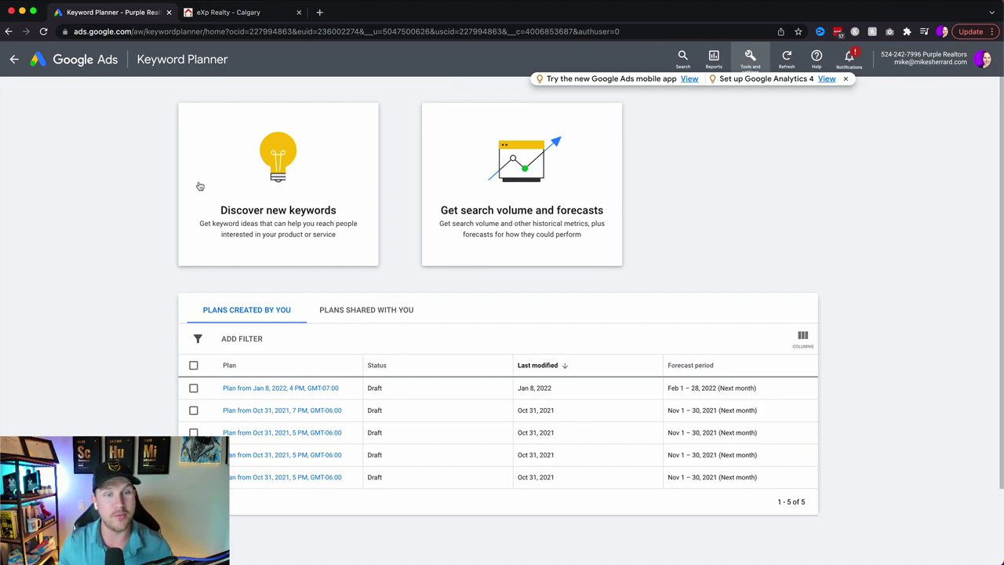
left_click(276, 177)
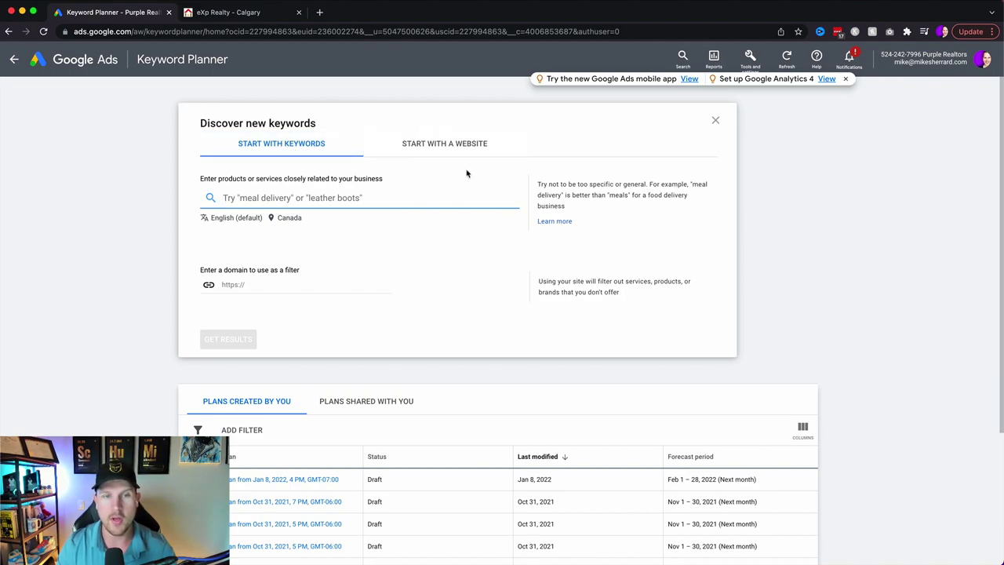
left_click(465, 145)
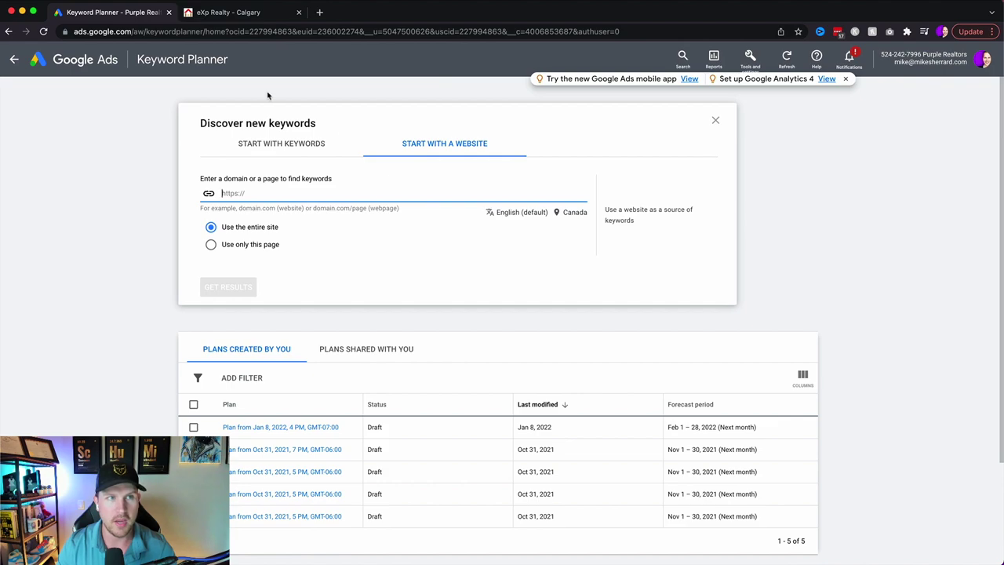
Get keyword ideas for the pasted eXp Realty site URL, then return to Keyword Planner home
left_click(235, 13)
left_click(227, 31)
key("super+c")
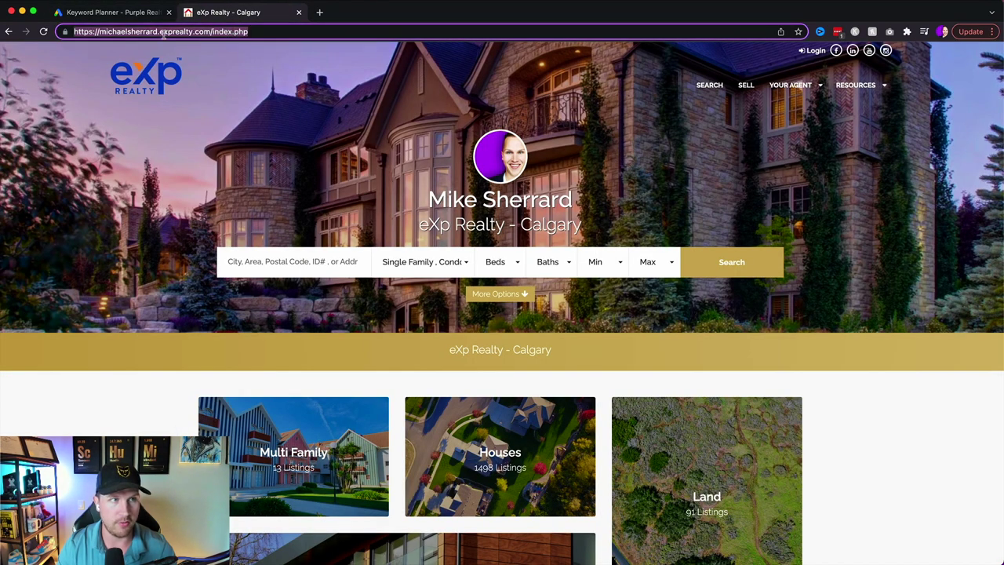
left_click(128, 13)
left_click(359, 193)
key("super+v")
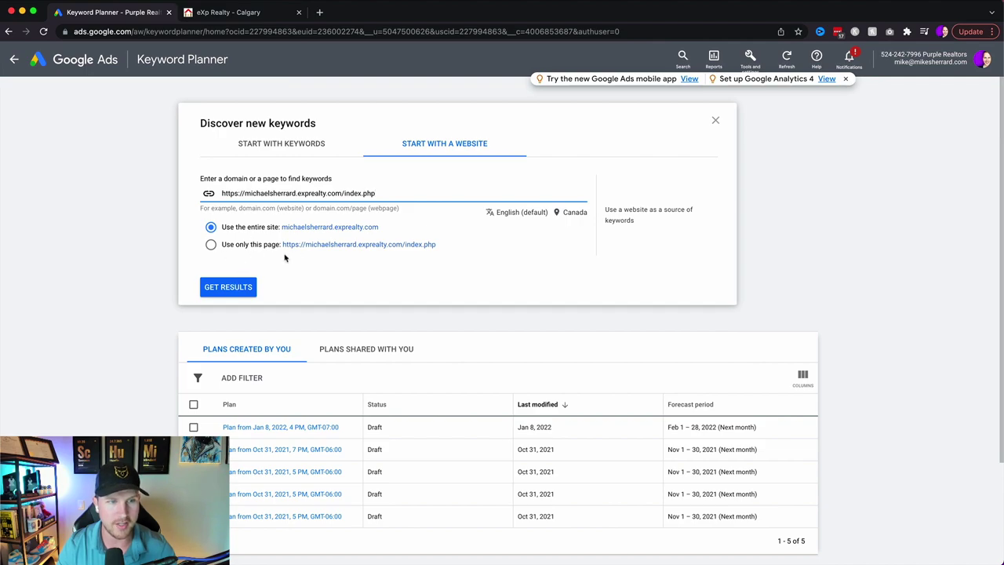
left_click(235, 288)
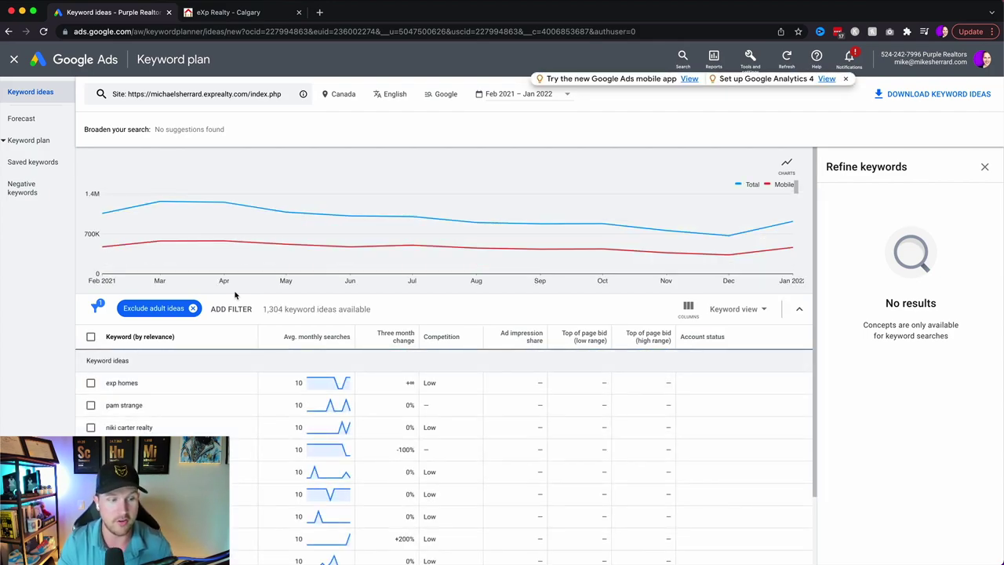
scroll(253, 377, "down", 2)
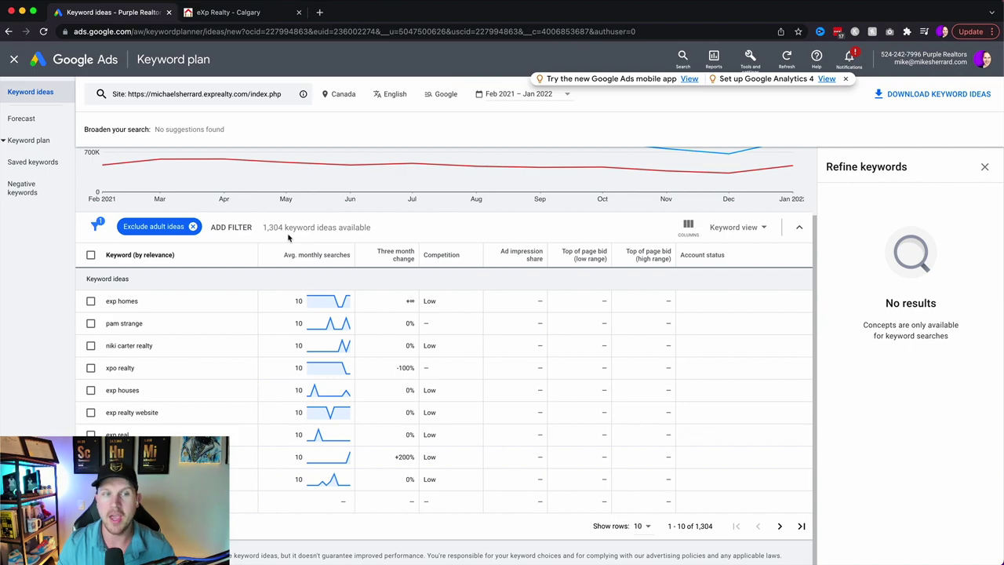
scroll(288, 238, "up", 2)
key("super+bracketleft")
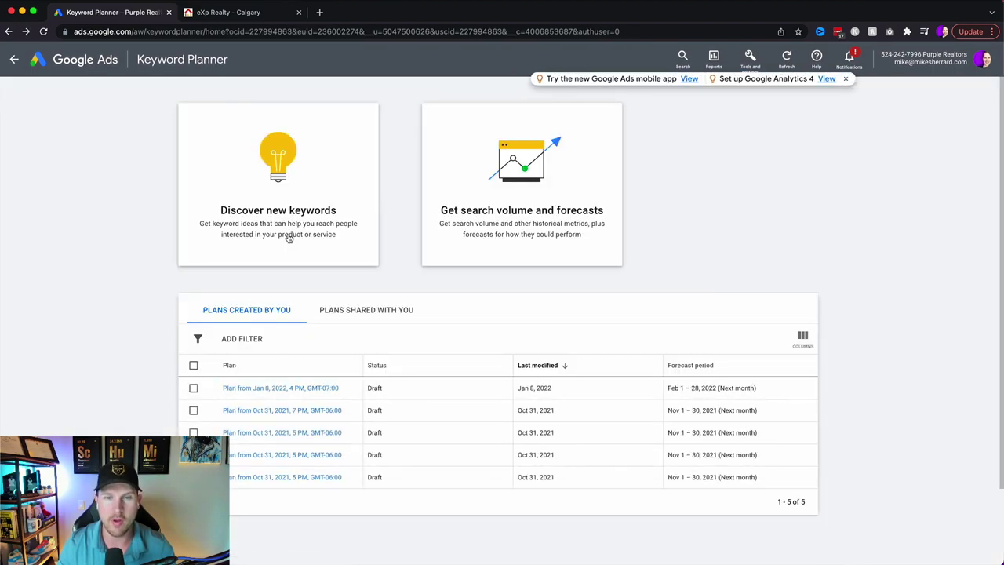
Get keyword ideas for 'homes for sale in calgary': 2,059 ideas, 27,100 monthly searches
left_click(318, 177)
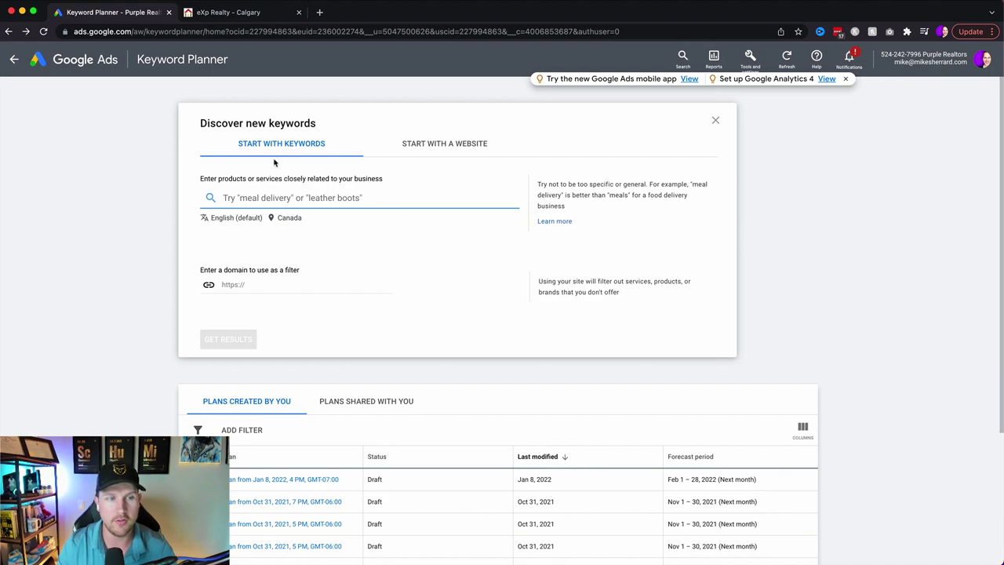
type("h")
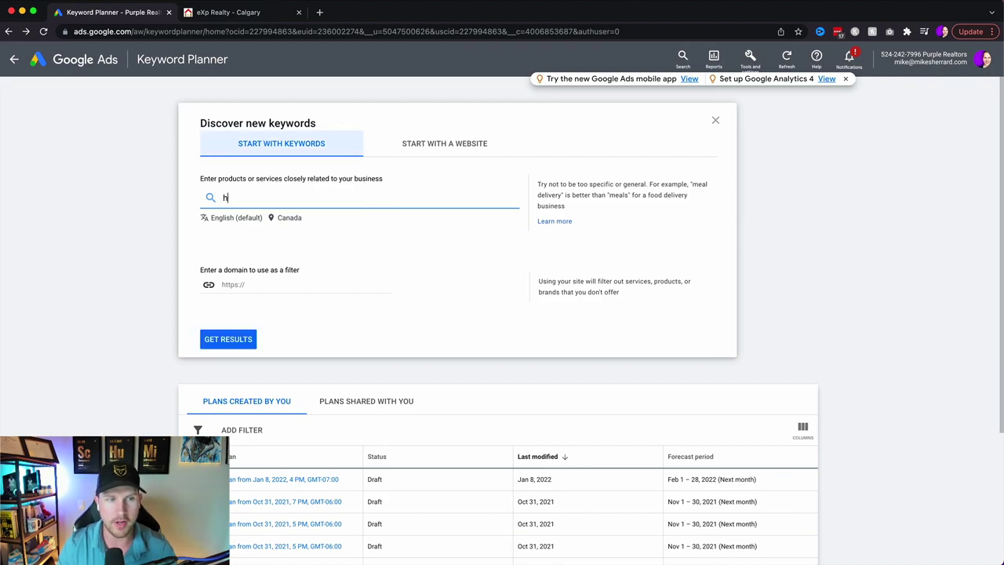
type("omes for sale in calgary")
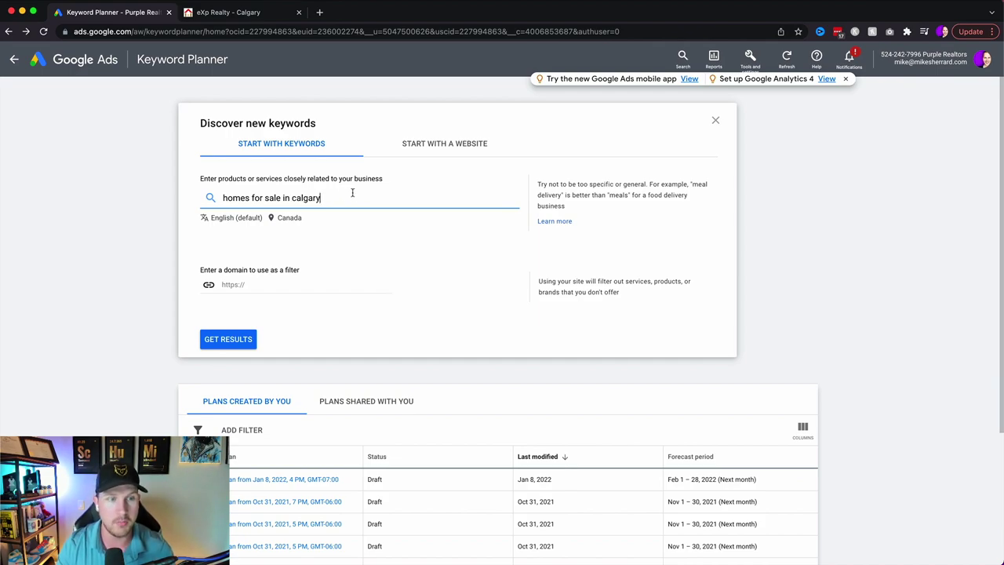
left_click_drag(332, 198, 265, 197)
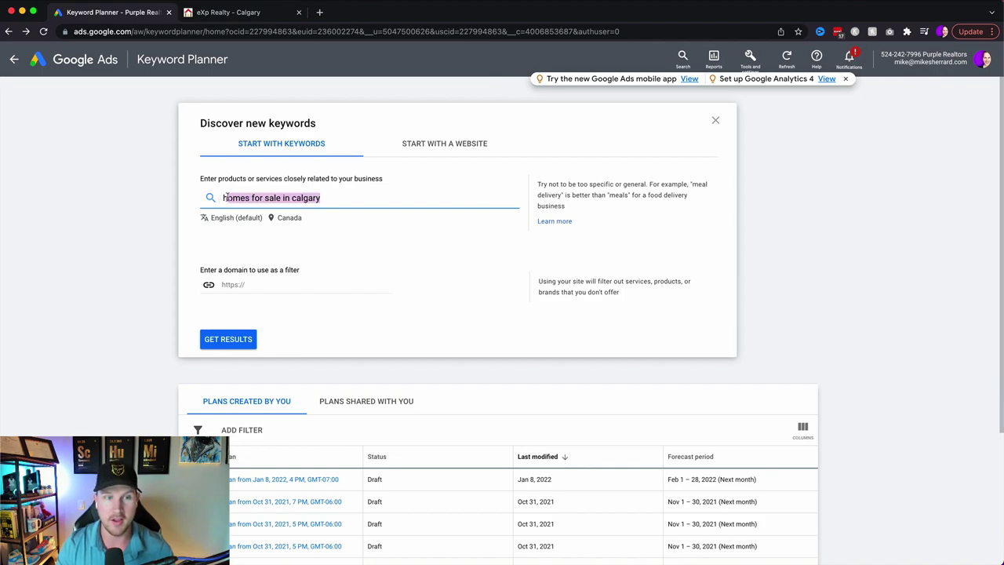
left_click(223, 199)
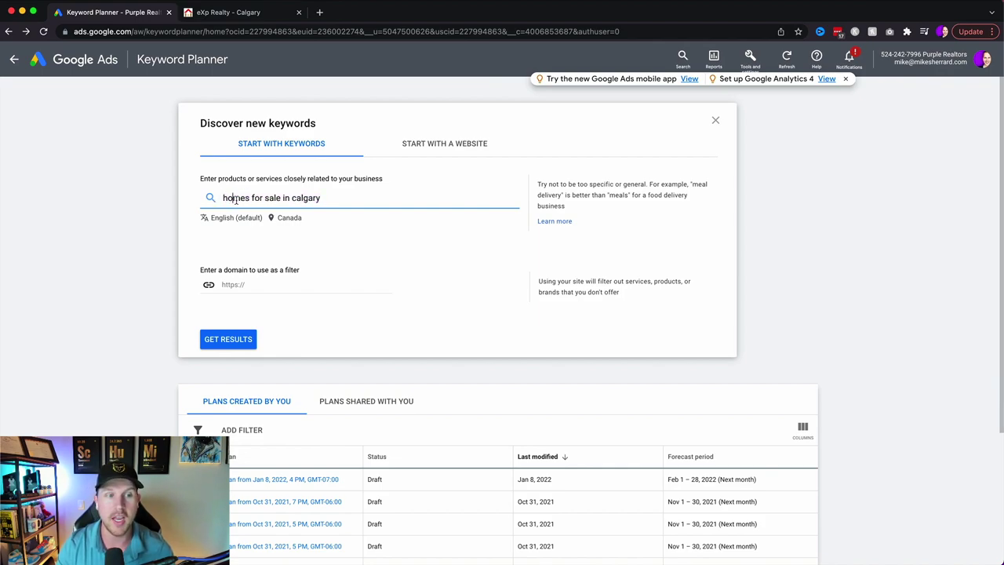
left_click(229, 339)
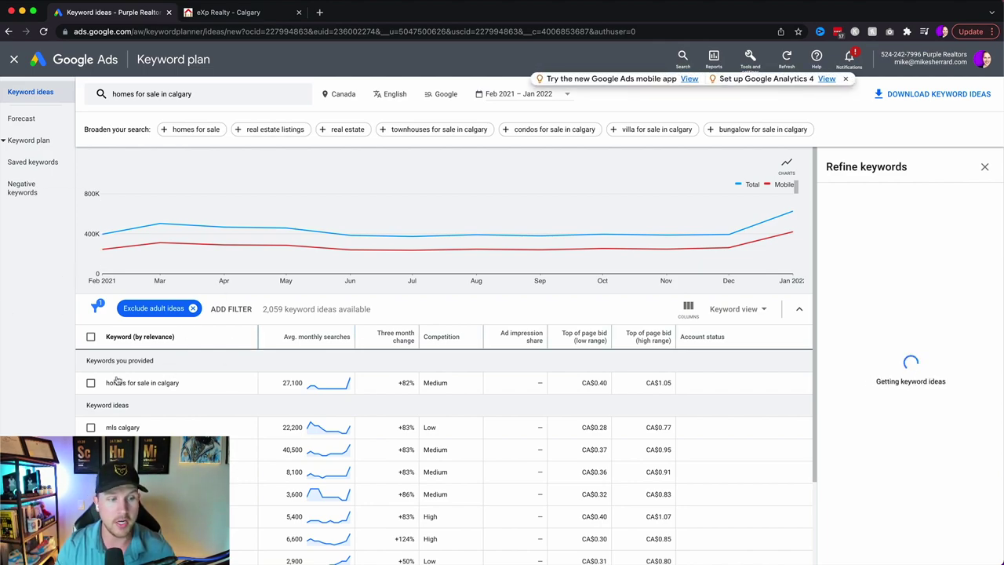
scroll(130, 367, "down", 1)
scroll(130, 366, "down", 3)
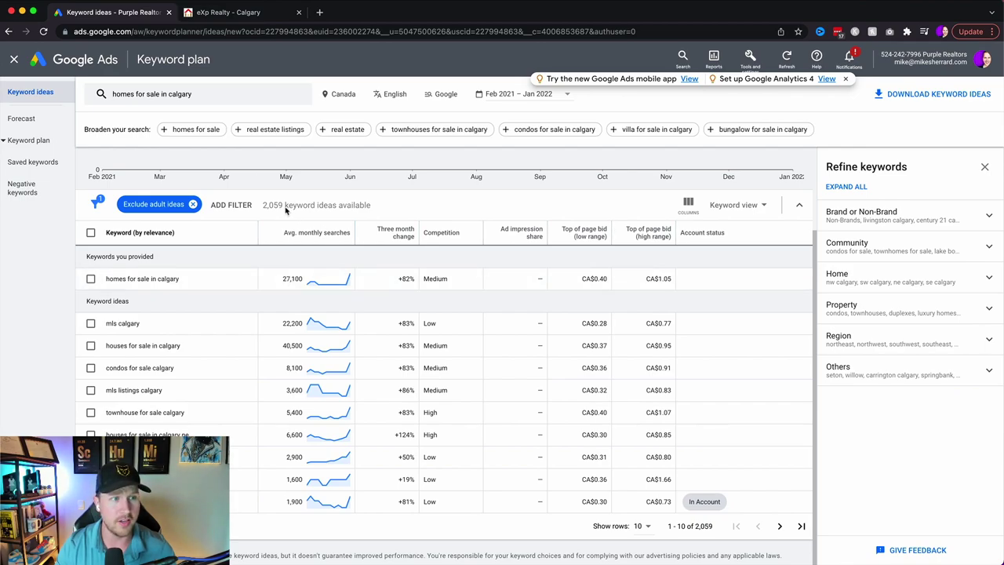
scroll(252, 179, "up", 3)
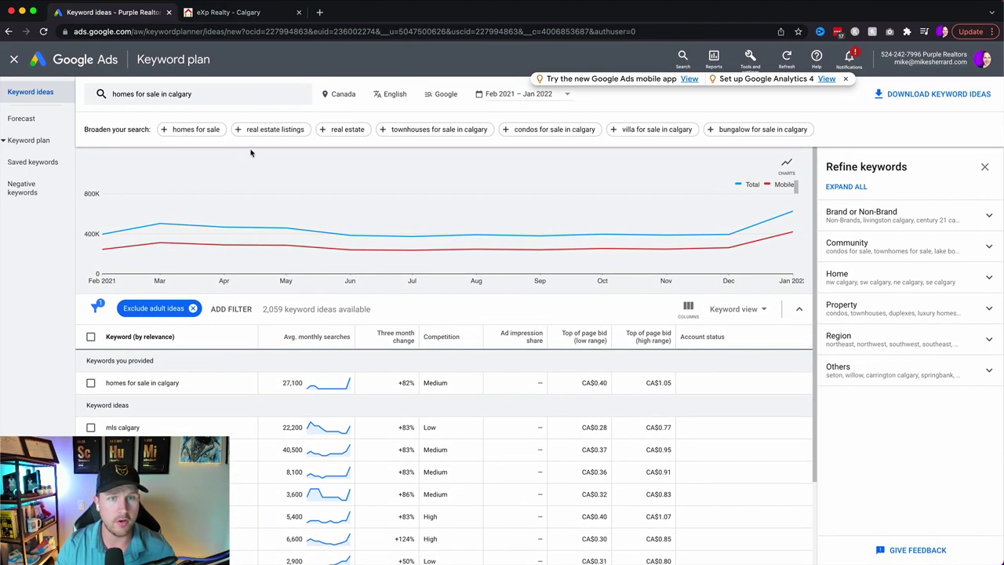
Change the keyword ideas location from Canada to Calgary, Alberta, Canada
left_click(360, 97)
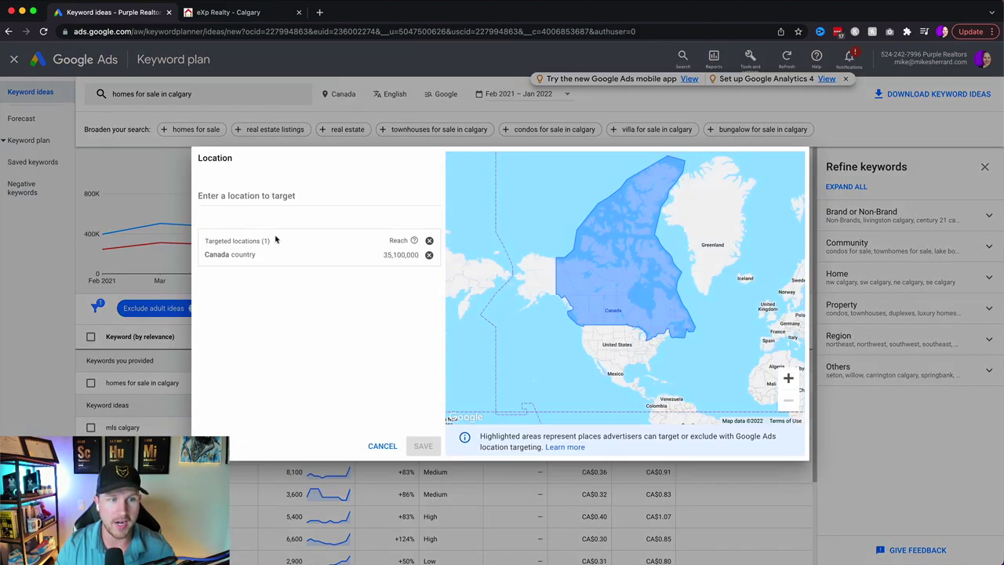
left_click(429, 255)
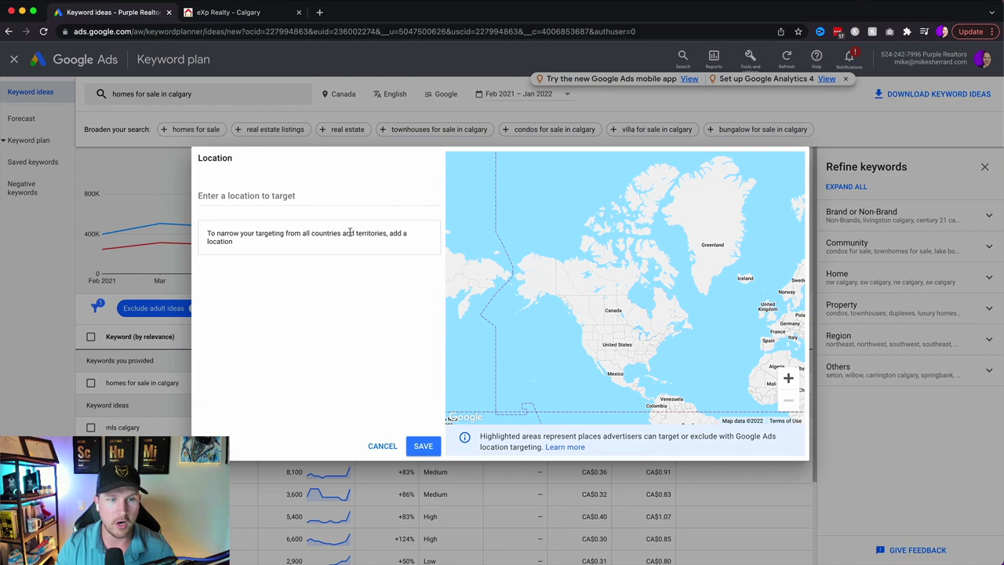
left_click(255, 194)
type("calgary")
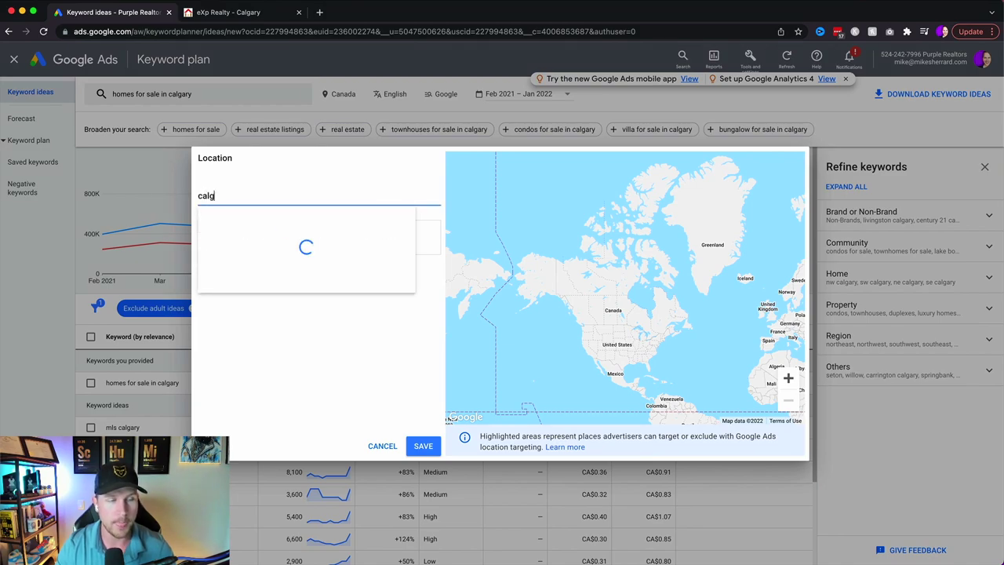
left_click(235, 229)
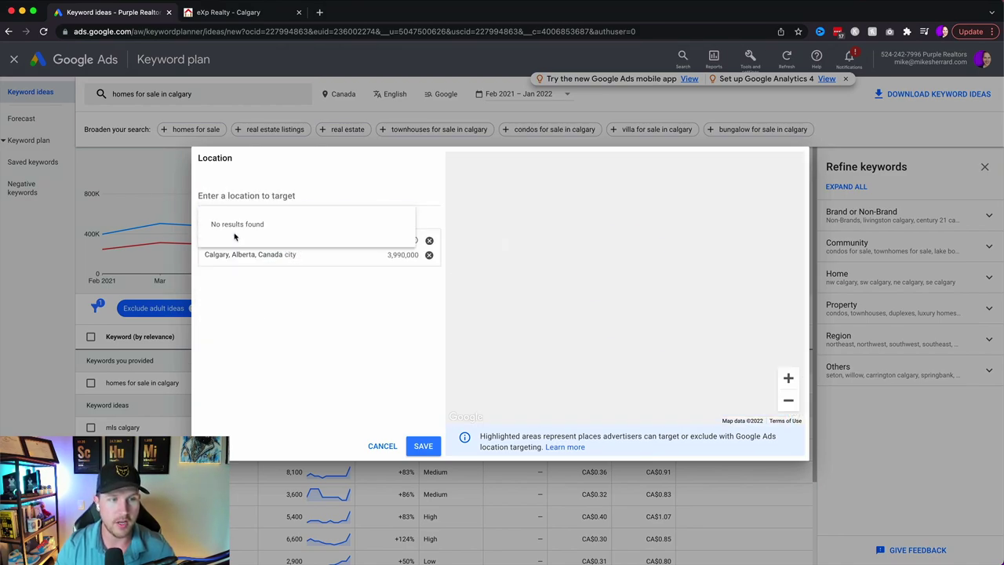
left_click(422, 446)
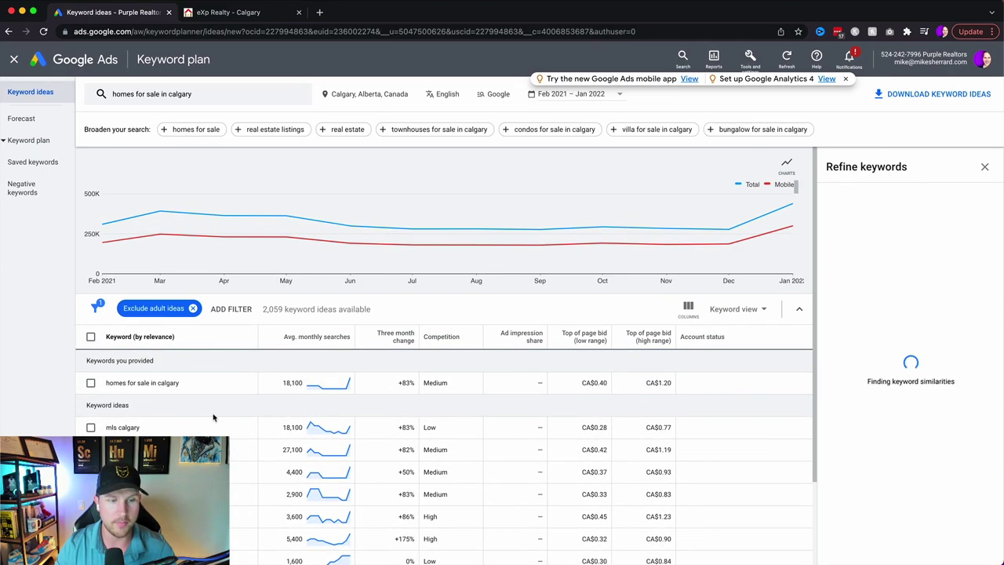
Show keyword ideas 11–20 of 2,059
scroll(285, 312, "down", 3)
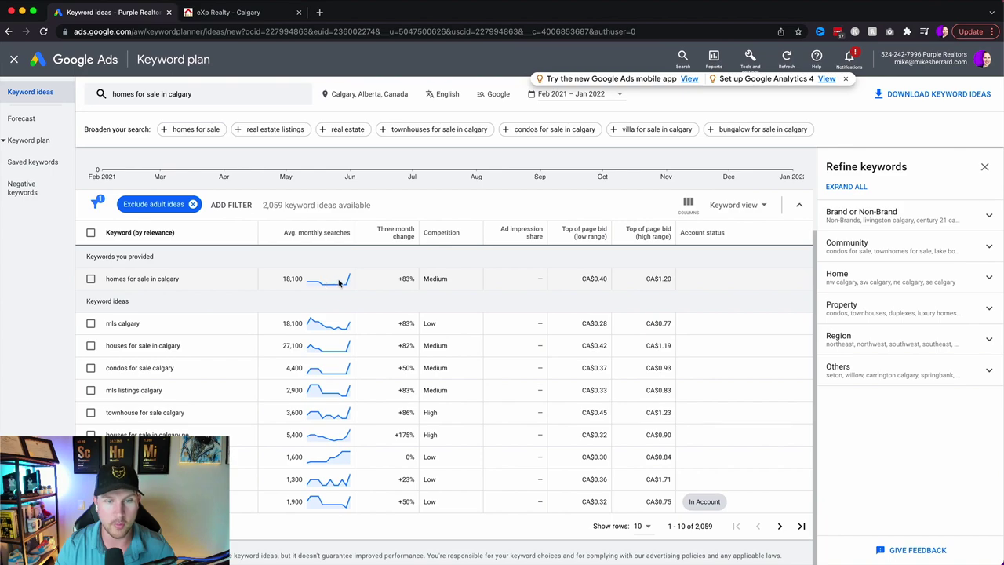
mouse_move(335, 280)
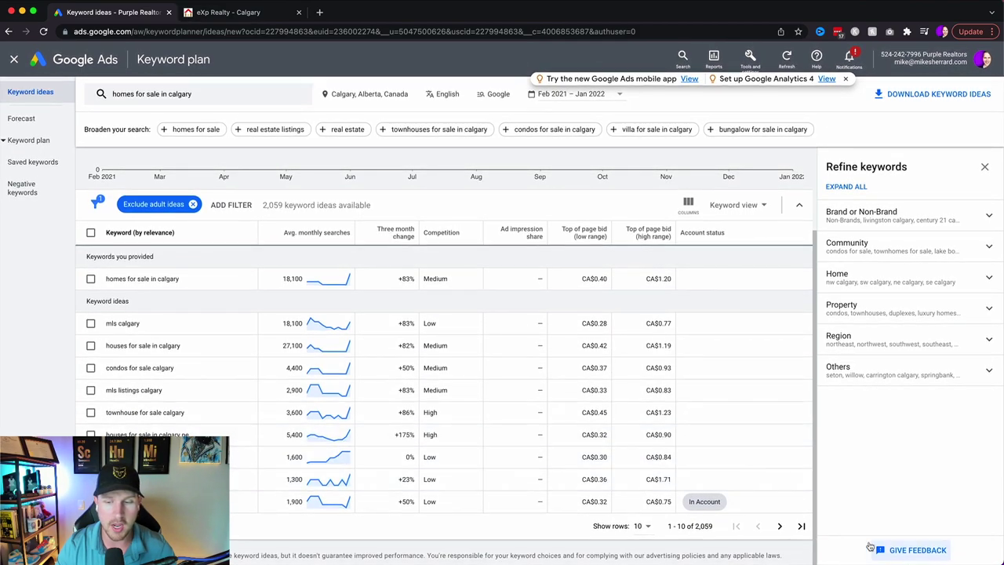
left_click(779, 525)
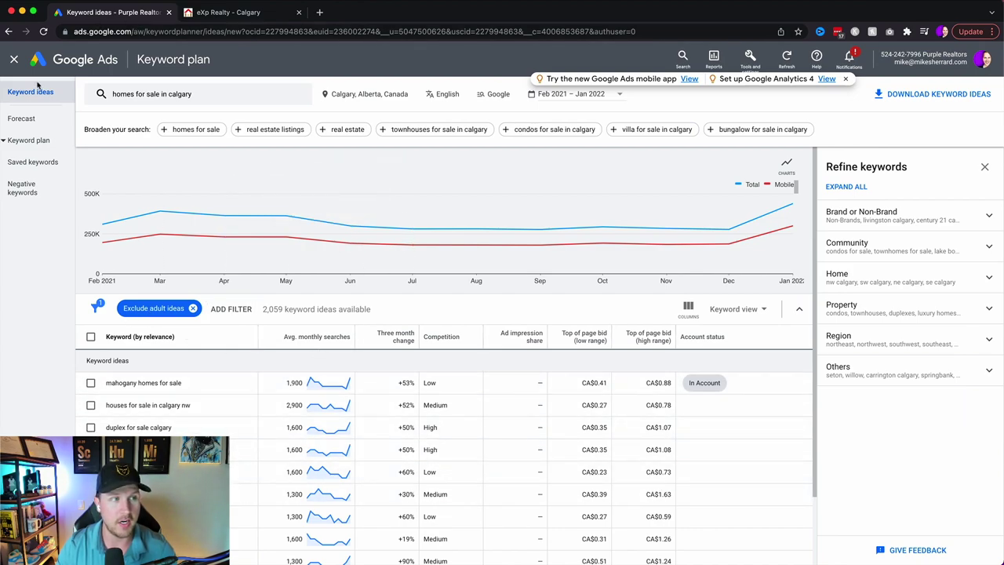
From the account overview, start a new campaign without a goal's guidance
left_click(88, 61)
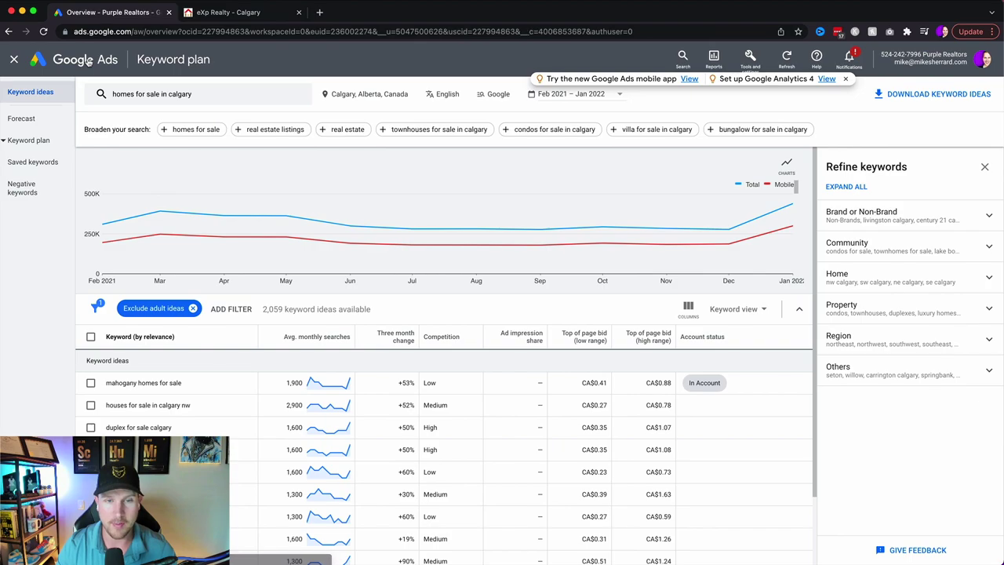
left_click(194, 159)
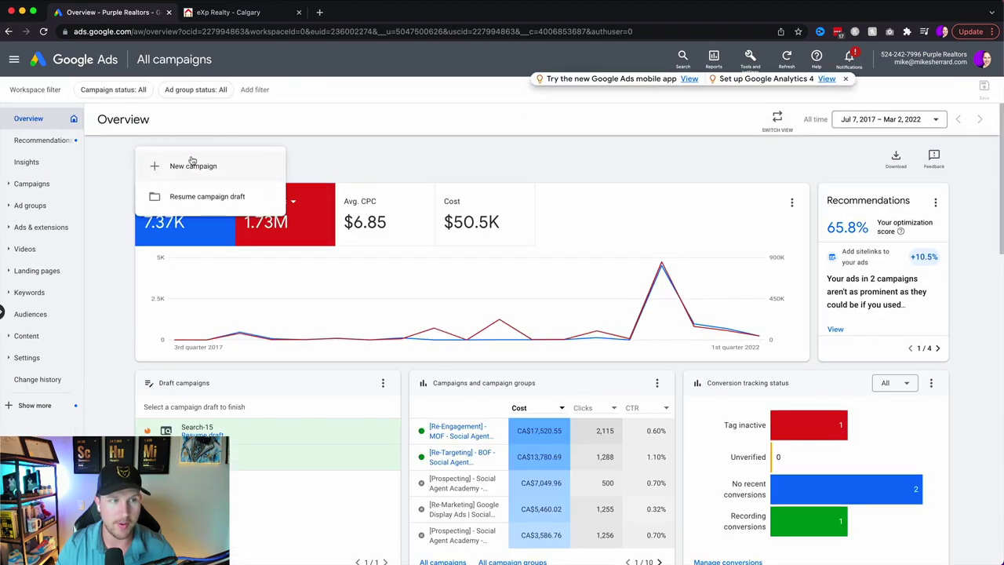
left_click(194, 163)
left_click(715, 392)
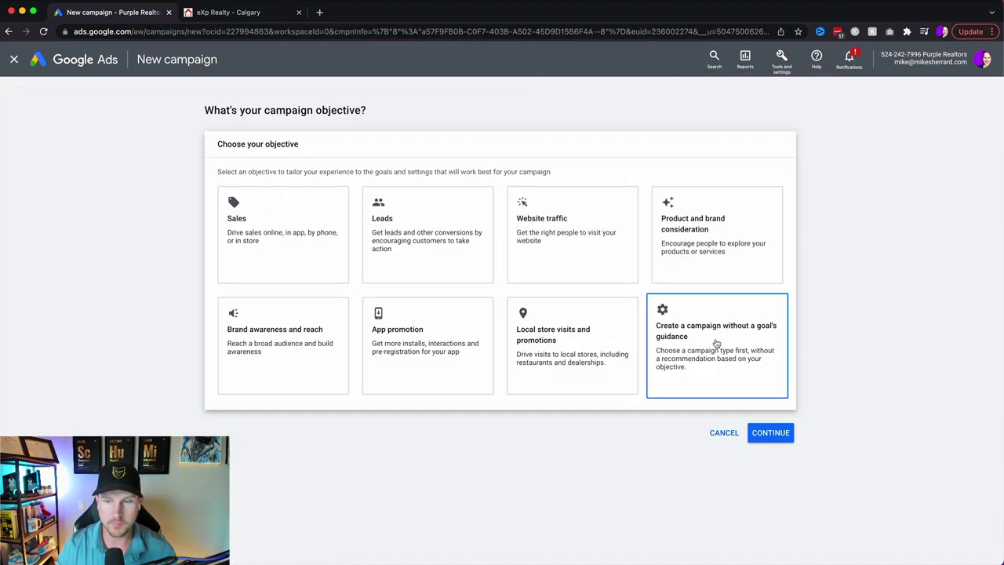
Choose the Search campaign type and tick Website visits as the desired result
left_click(263, 177)
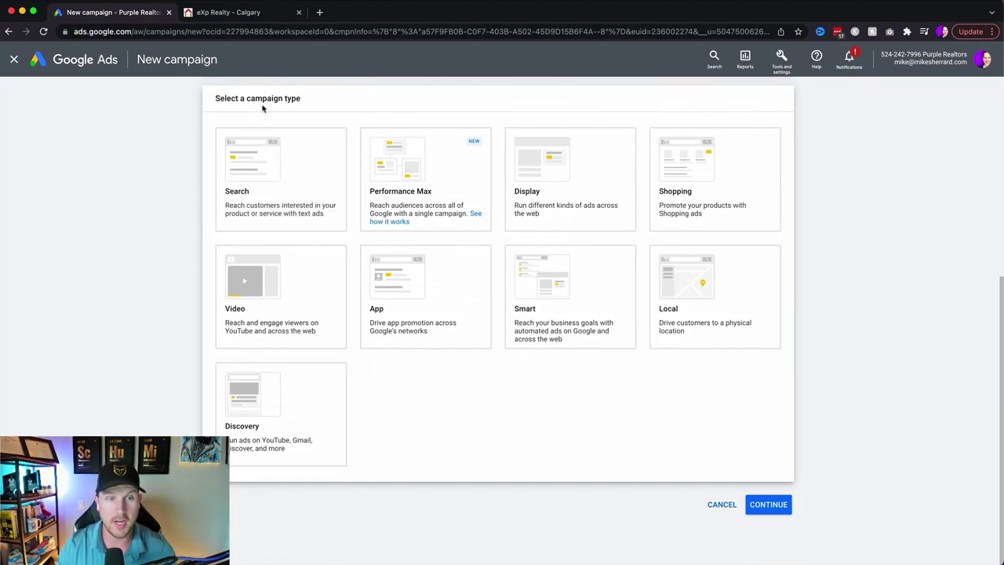
left_click(259, 177)
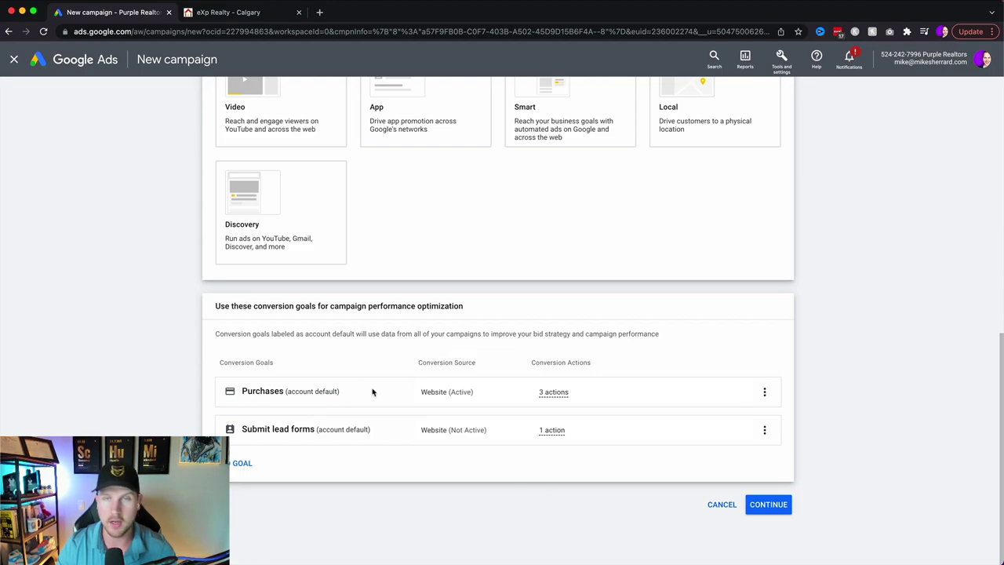
left_click(763, 502)
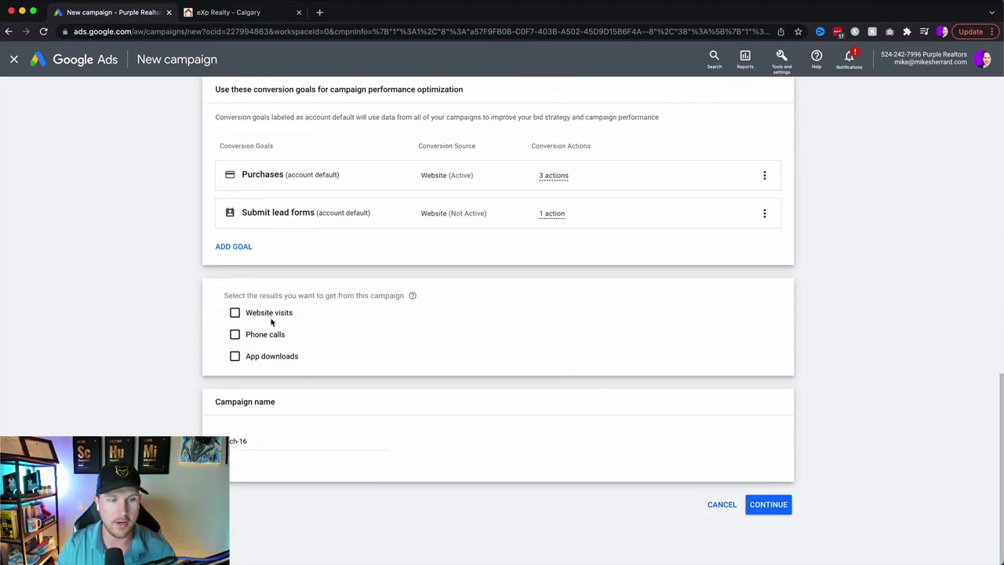
left_click(235, 312)
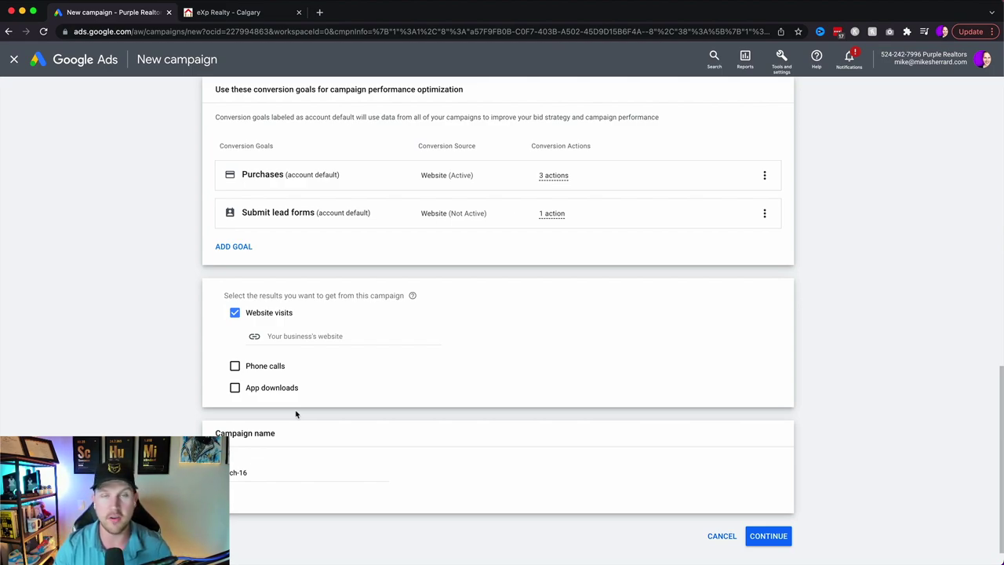
Search eXp Realty for Single Family homes only in Calgary (AB)
left_click(307, 335)
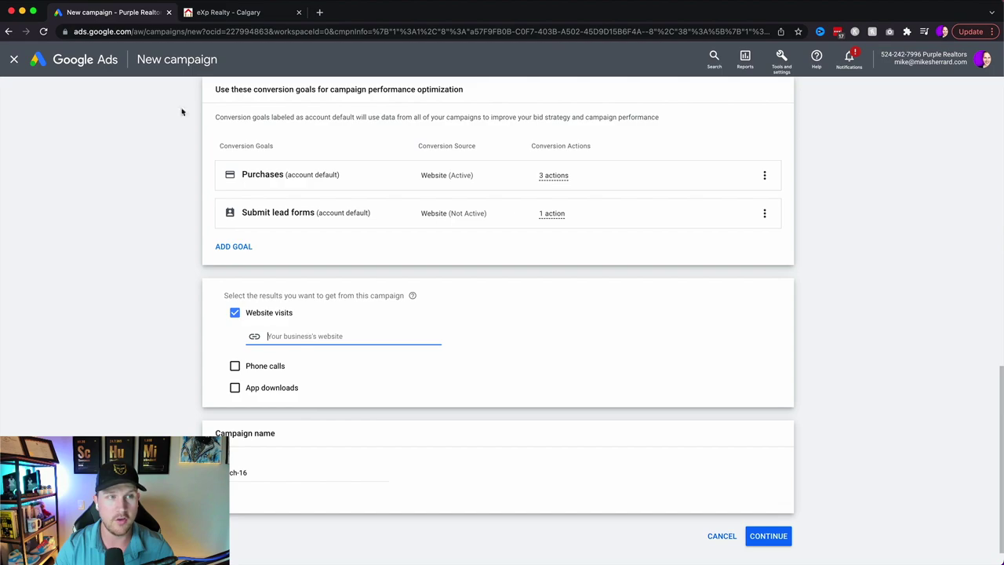
left_click(223, 12)
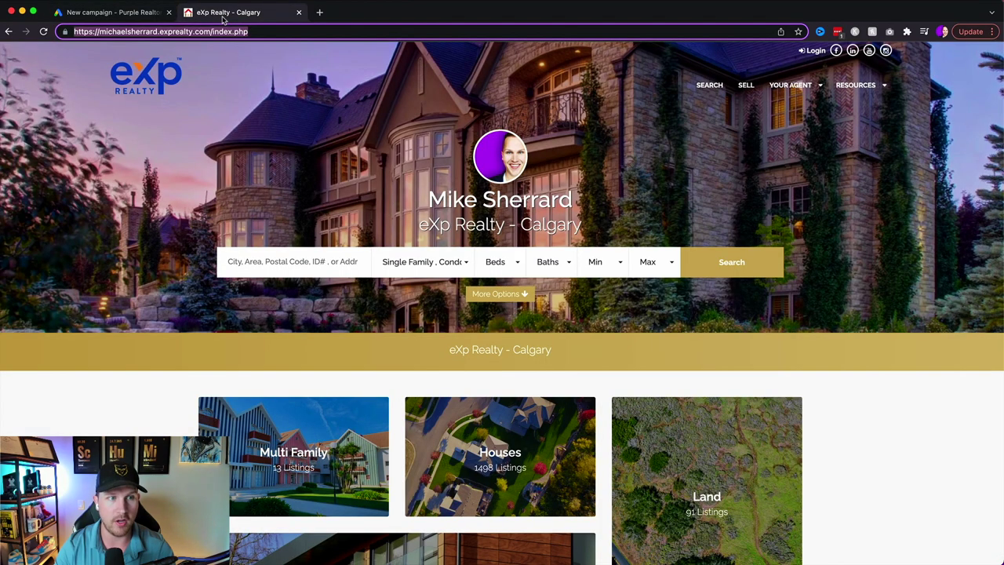
left_click(327, 263)
left_click(443, 271)
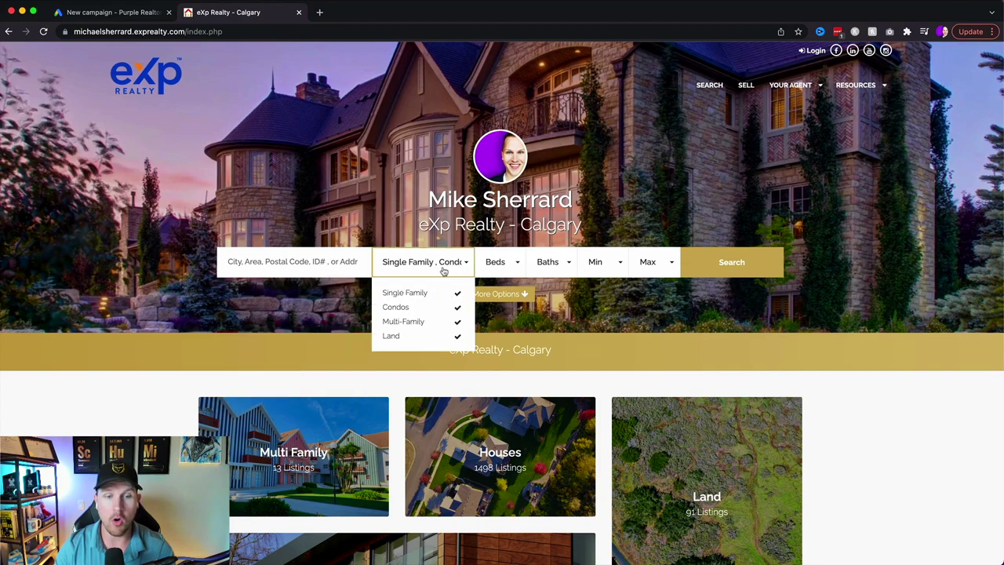
left_click(457, 307)
left_click(457, 322)
left_click(457, 335)
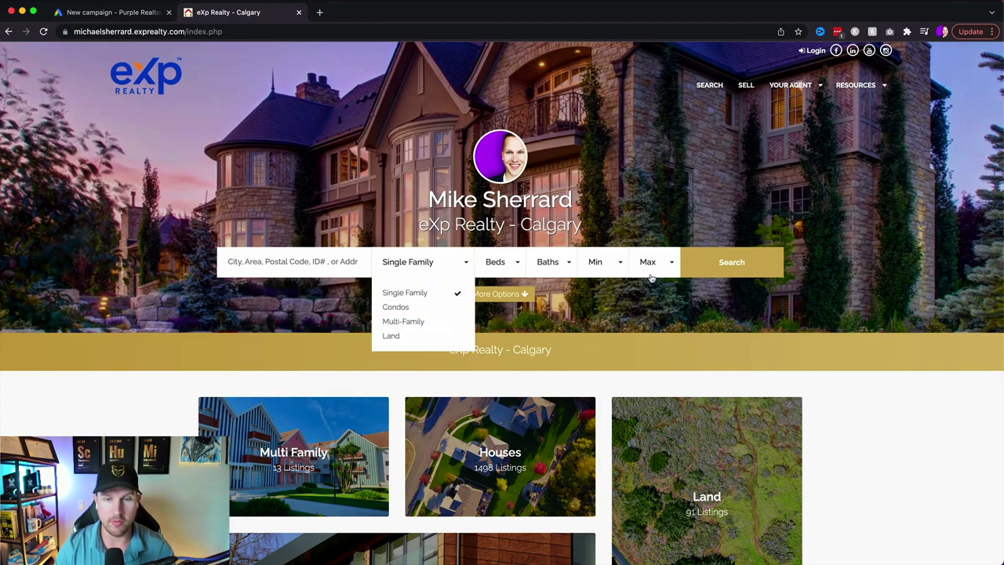
left_click(287, 261)
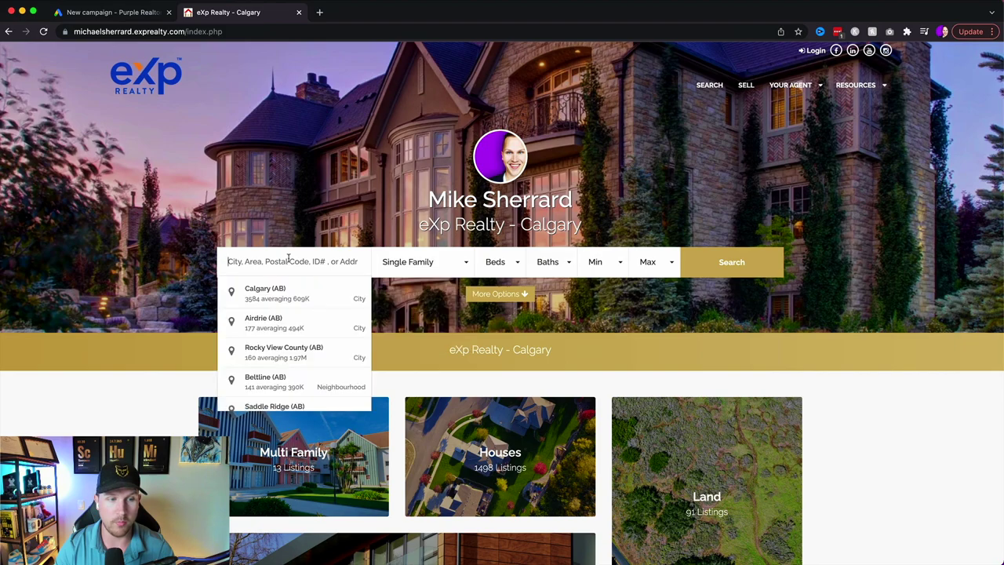
left_click(273, 294)
left_click(720, 265)
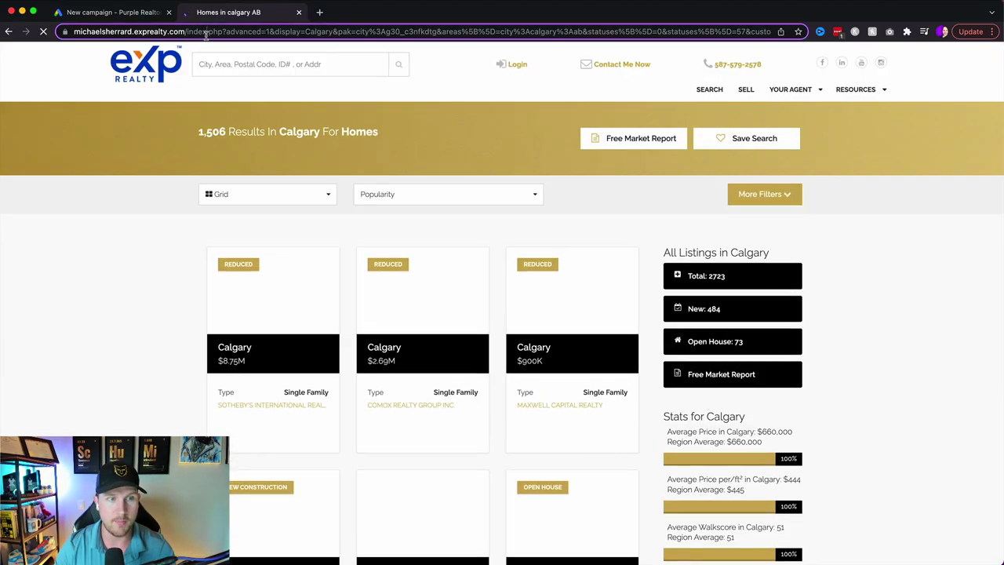
Copy the Calgary results page URL into the Google Ads website field
left_click(206, 32)
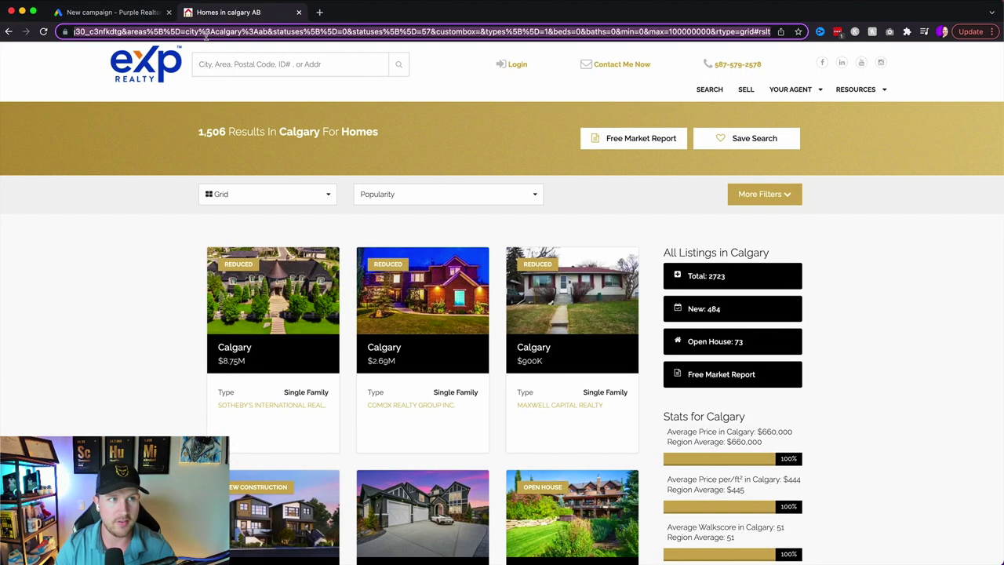
key("BackSpace")
key("ctrl+v")
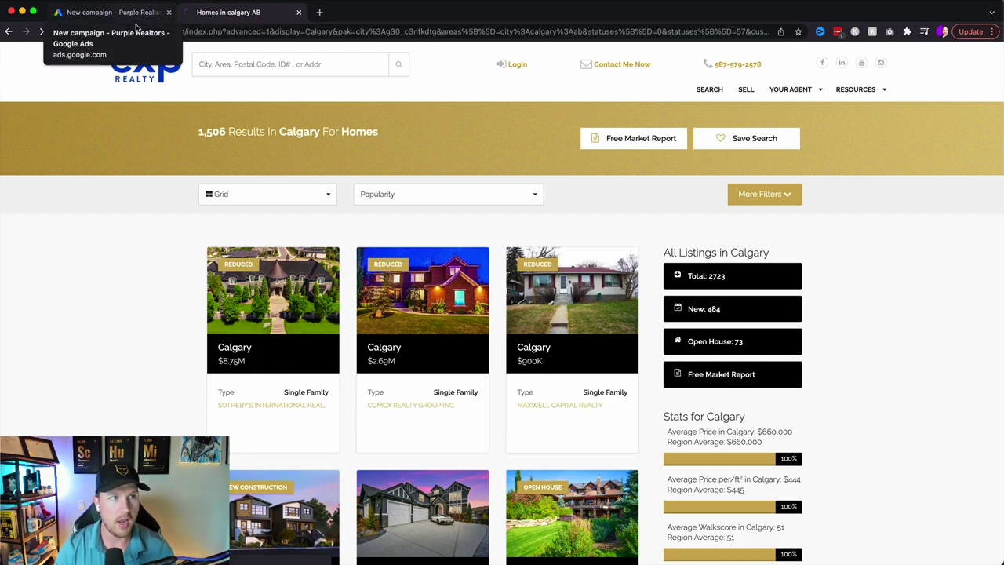
key("Return")
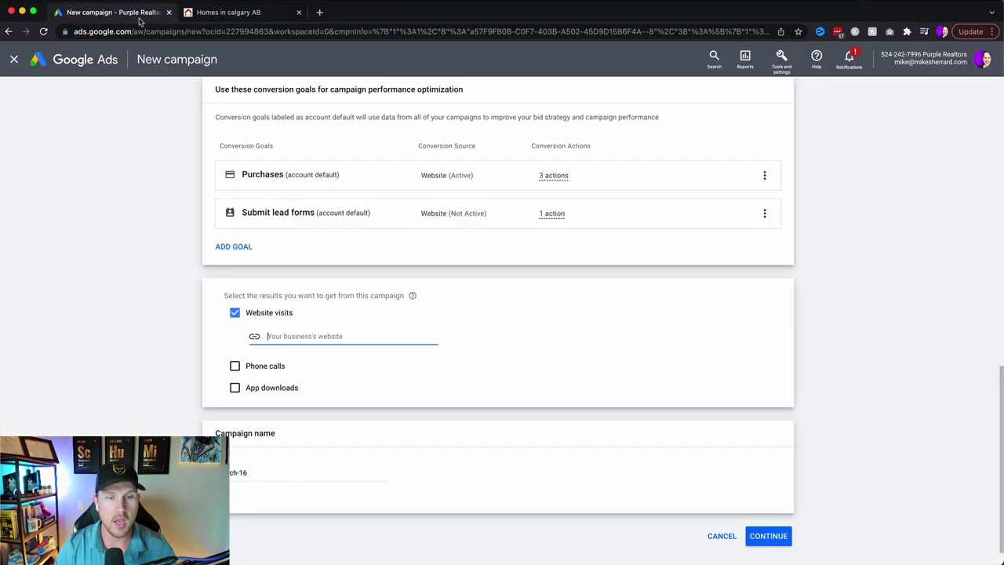
left_click(139, 15)
key("ctrl+v")
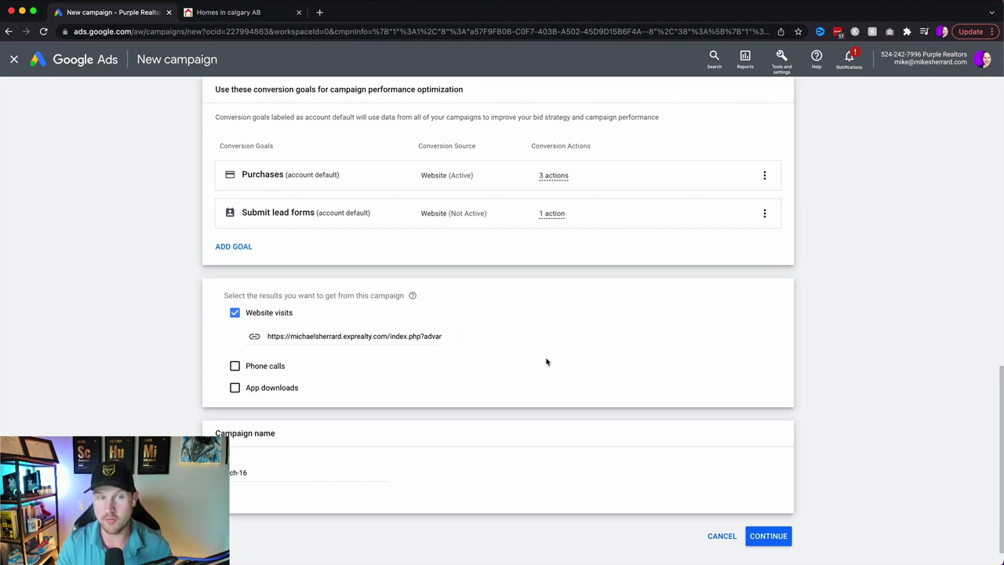
Replace the default campaign name with 'Calgary Home Buyers' and continue
scroll(352, 471, "down", 1)
triple_click(287, 441)
key("BackSpace")
type("Calgary Home Buyers")
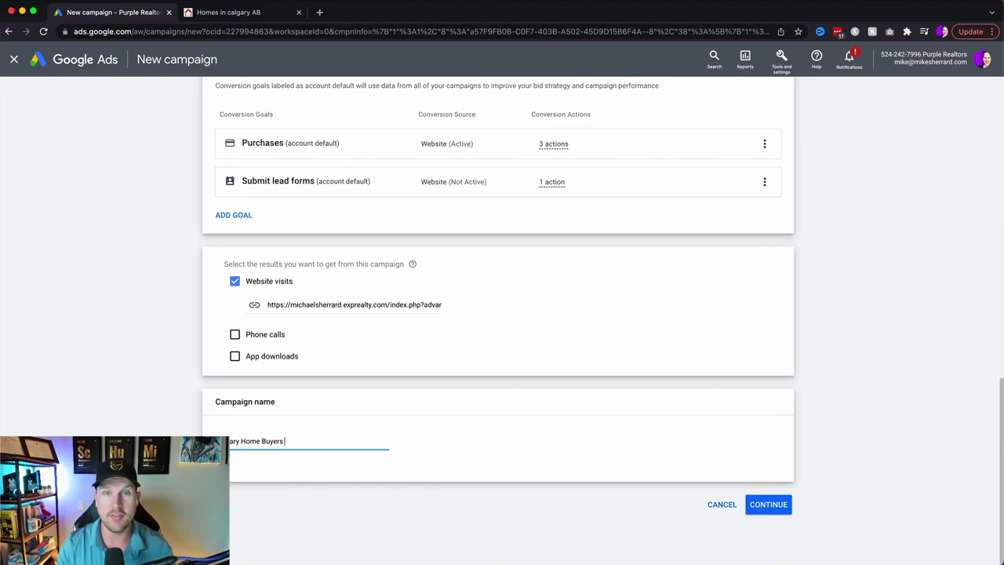
left_click(774, 501)
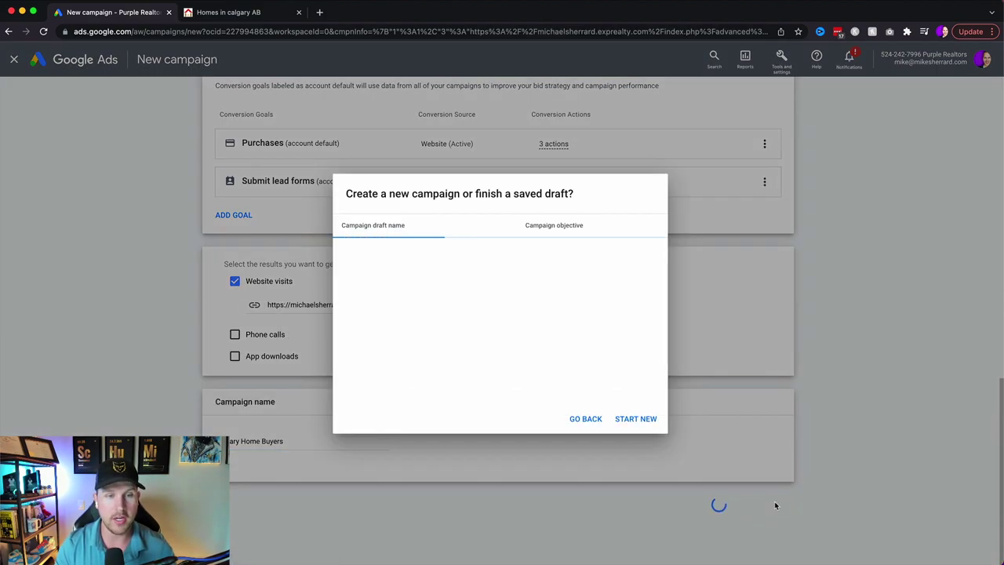
Start a new campaign instead of a saved draft and set a CA$20 daily budget
left_click(638, 424)
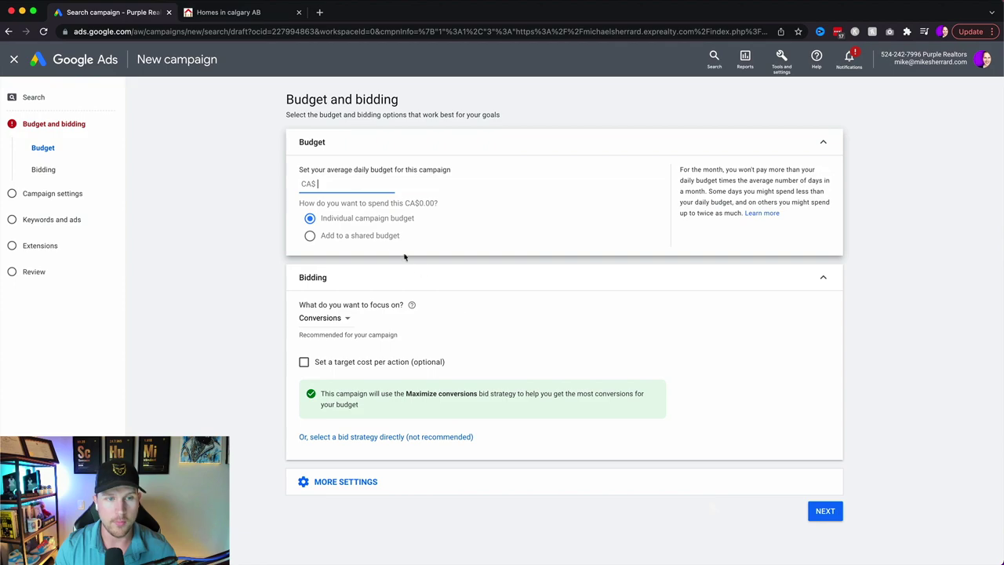
left_click(263, 183)
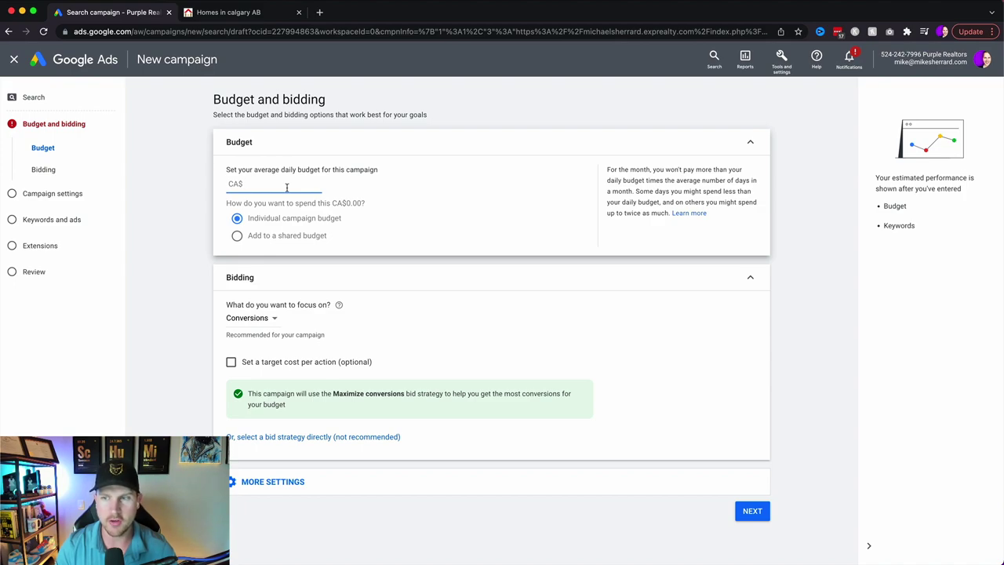
type("20")
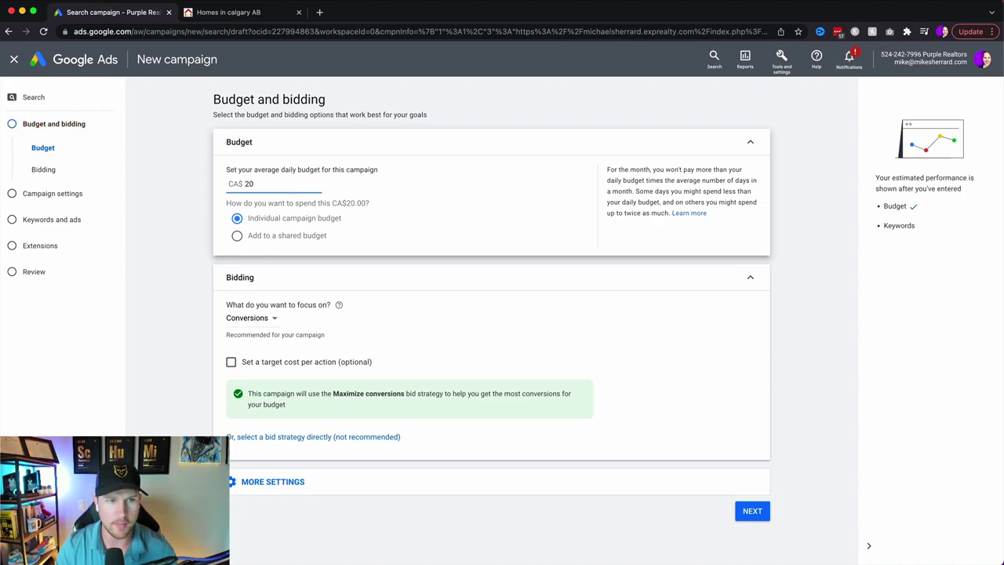
left_click(467, 204)
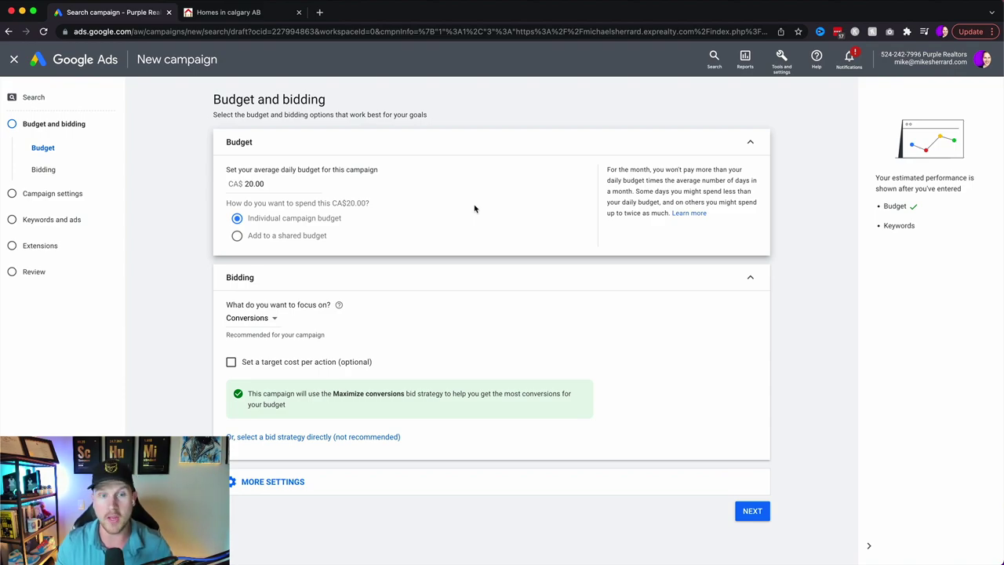
Set bidding to Clicks with Maximize clicks as the bid strategy, then proceed
left_click(251, 319)
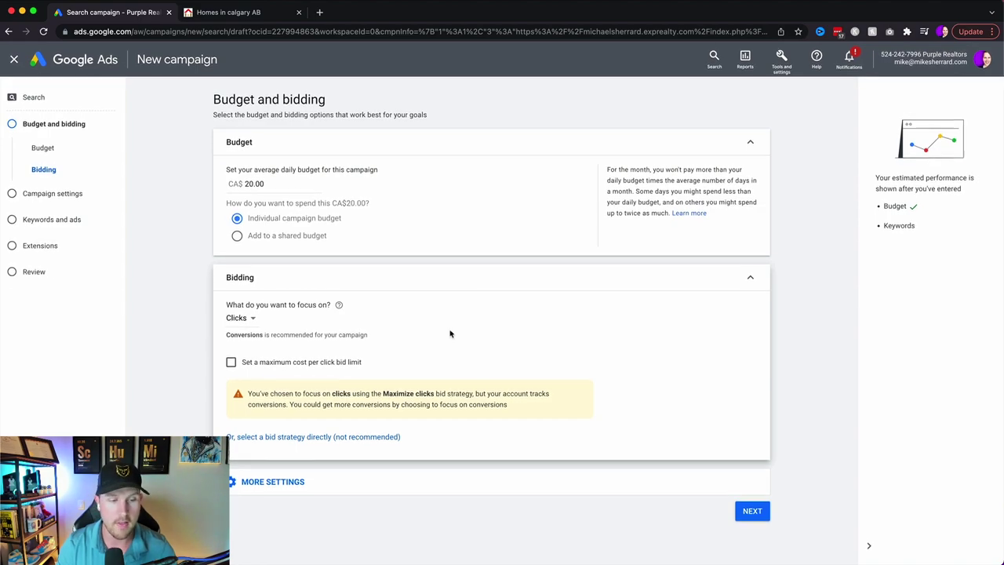
left_click(272, 484)
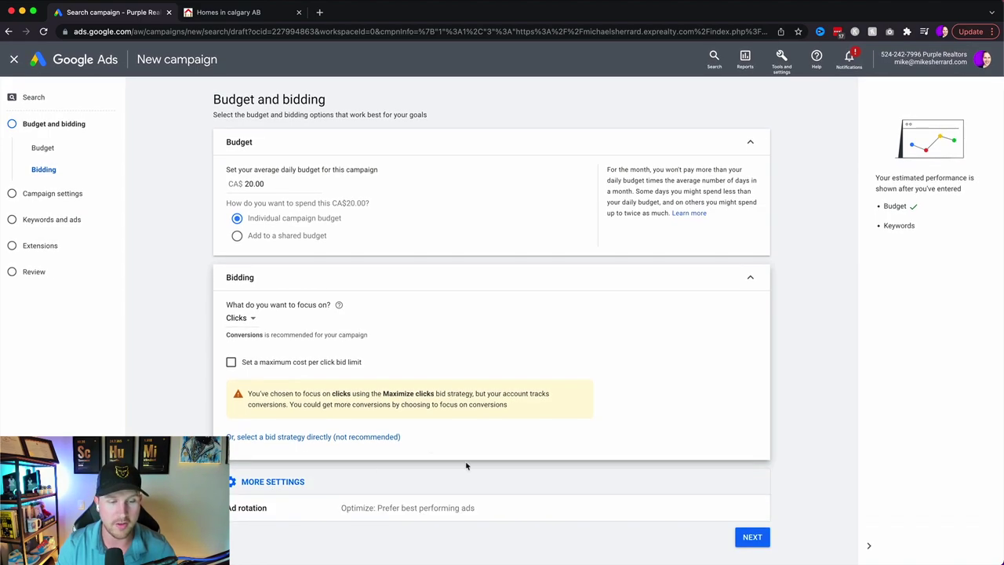
left_click(275, 436)
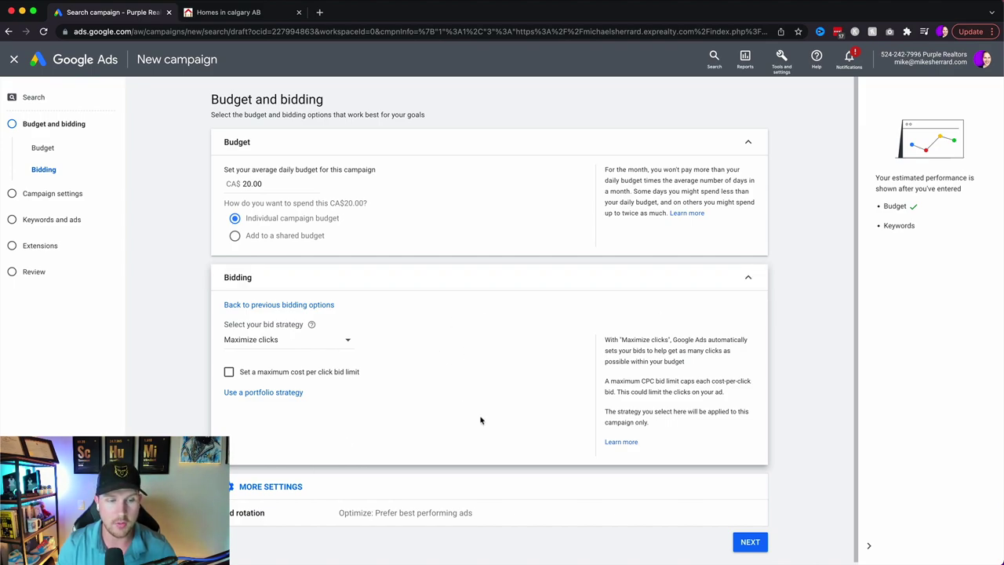
left_click(753, 541)
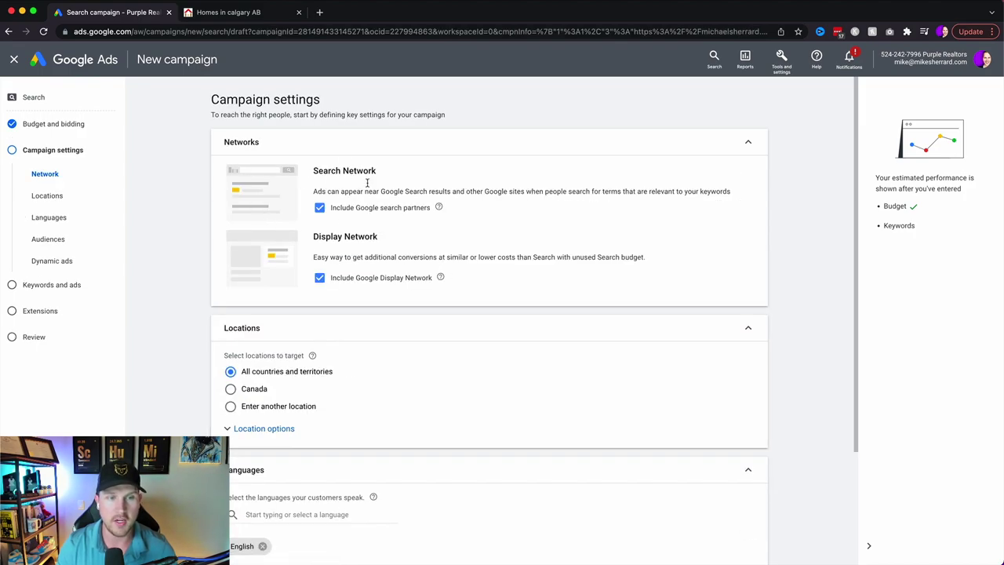
Exclude the Display Network, set location targeting to Presence, and choose Enter another location
left_click(320, 279)
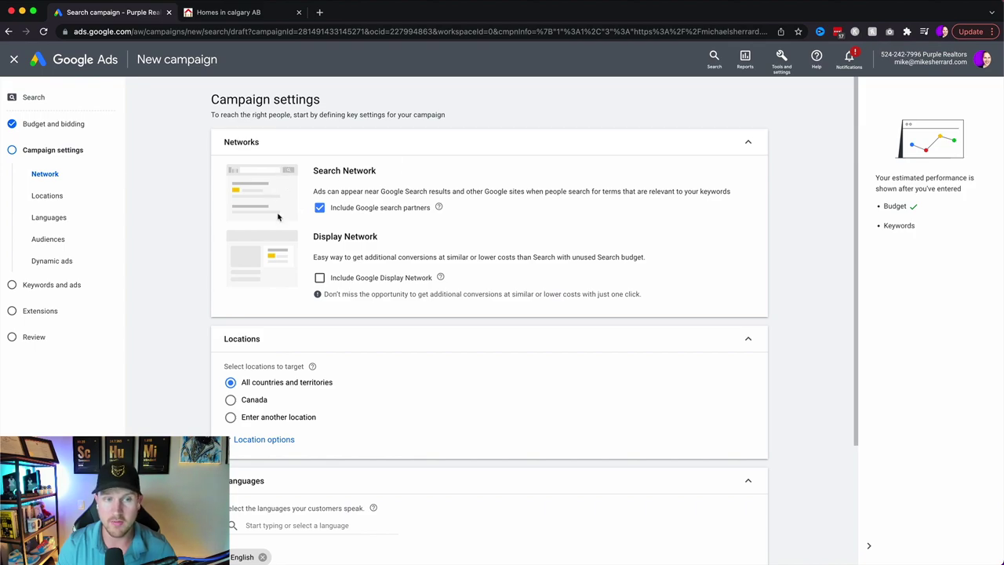
scroll(282, 206, "down", 3)
left_click(261, 325)
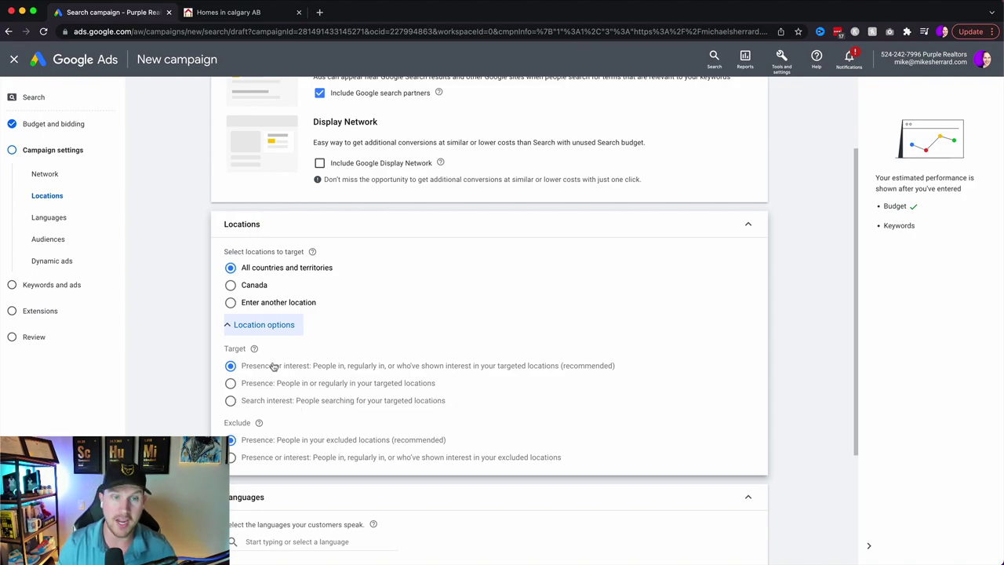
left_click(230, 384)
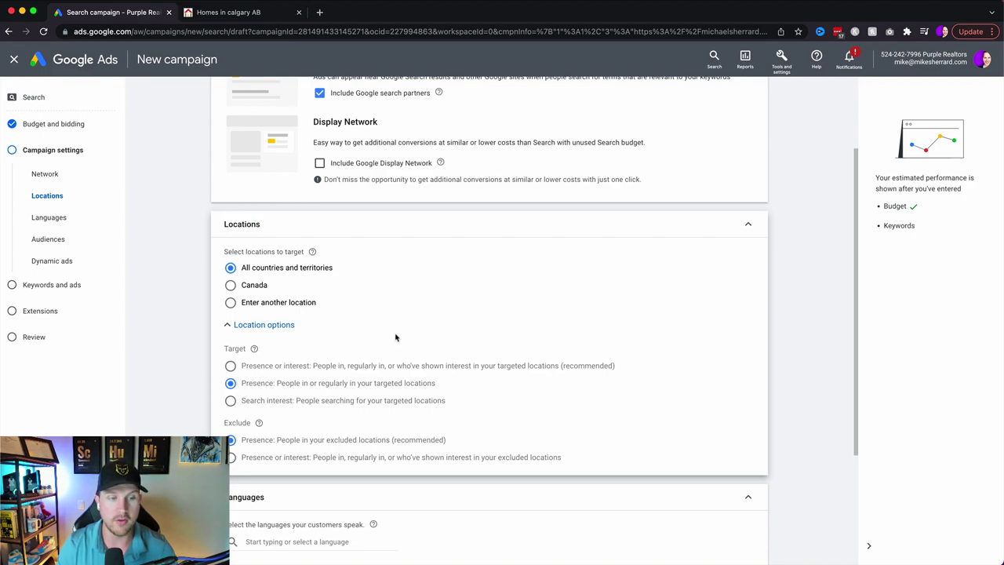
left_click(287, 307)
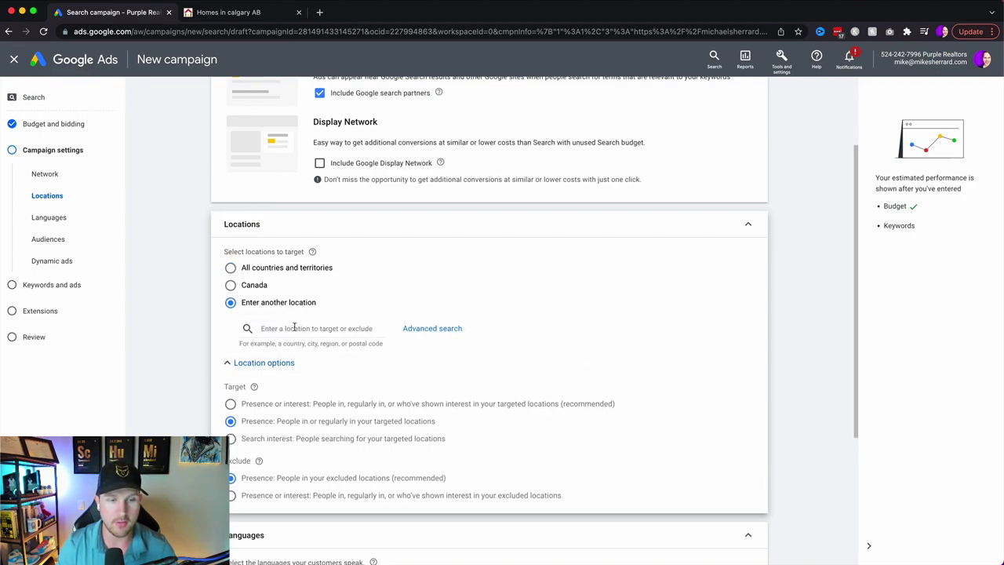
In advanced location search, add Calgary, Alberta, Canada as a target, then remove it
left_click(448, 329)
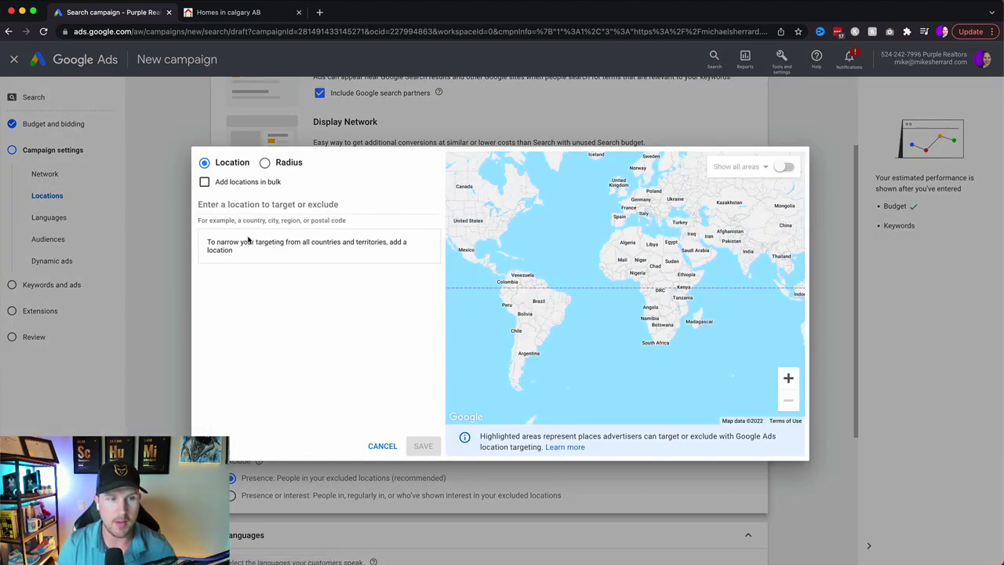
left_click(265, 202)
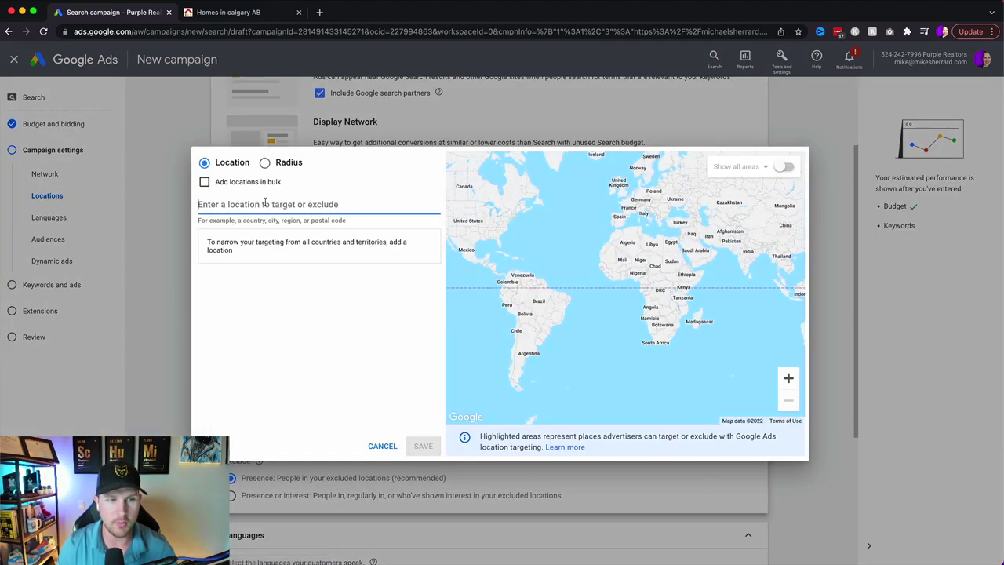
type("c")
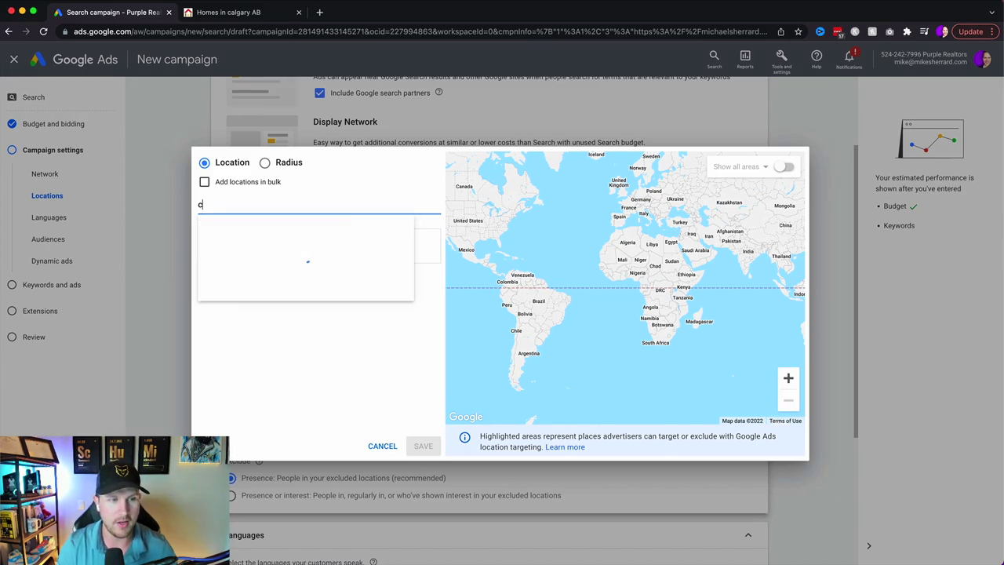
type("algary")
left_click(255, 238)
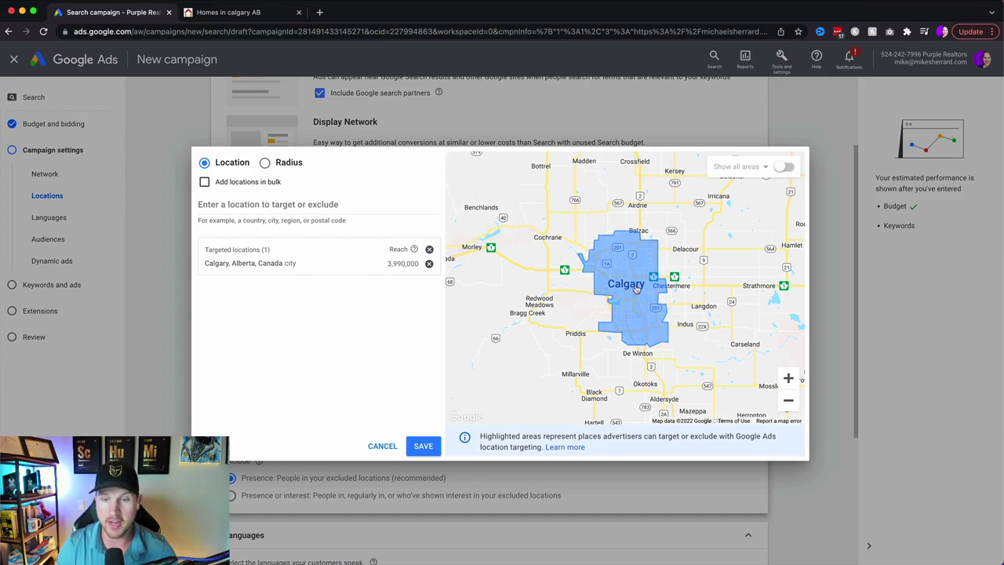
left_click(429, 250)
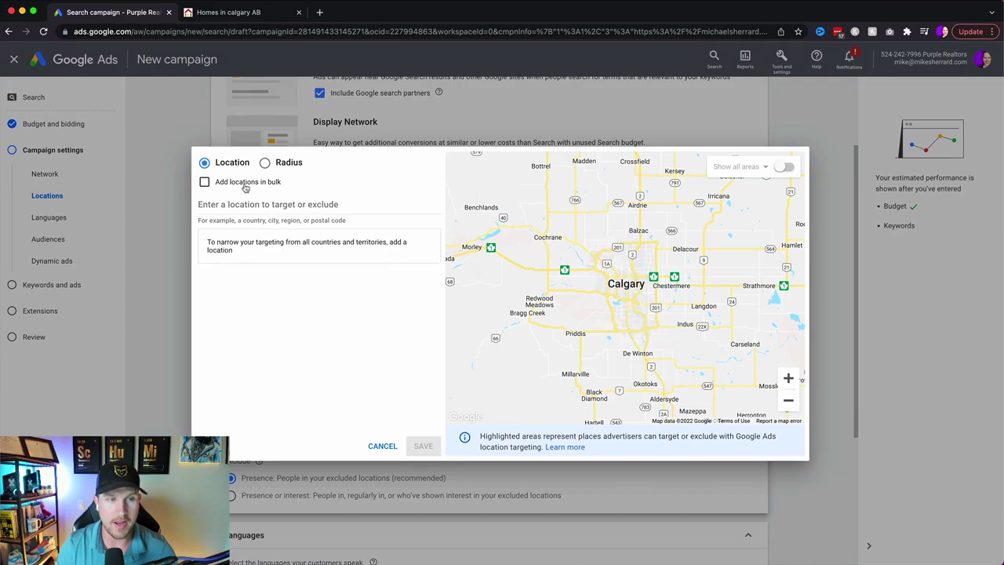
Switch to Radius mode, add a 5 mi radius around Calgary, AB, then remove it
left_click(264, 164)
left_click(313, 204)
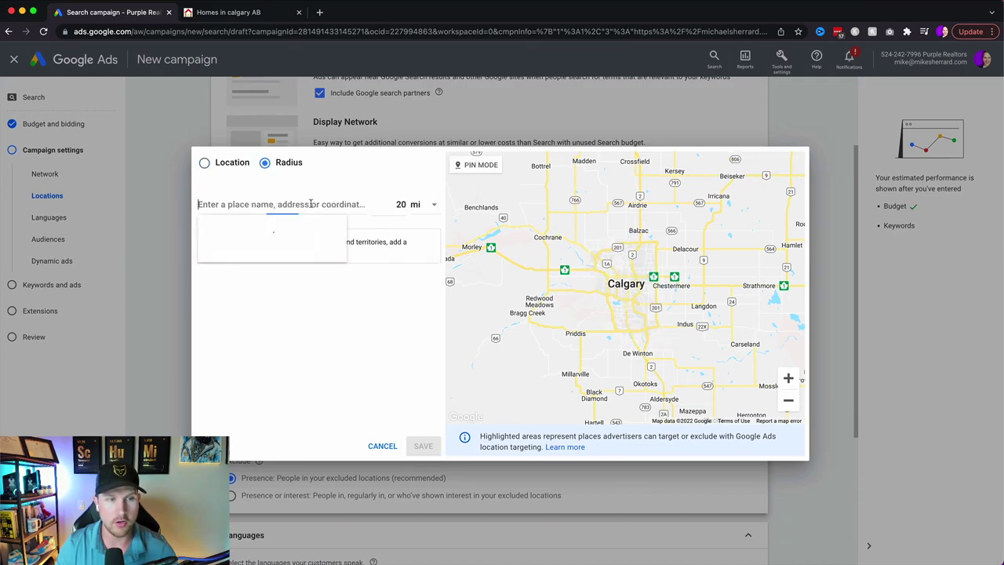
type("c")
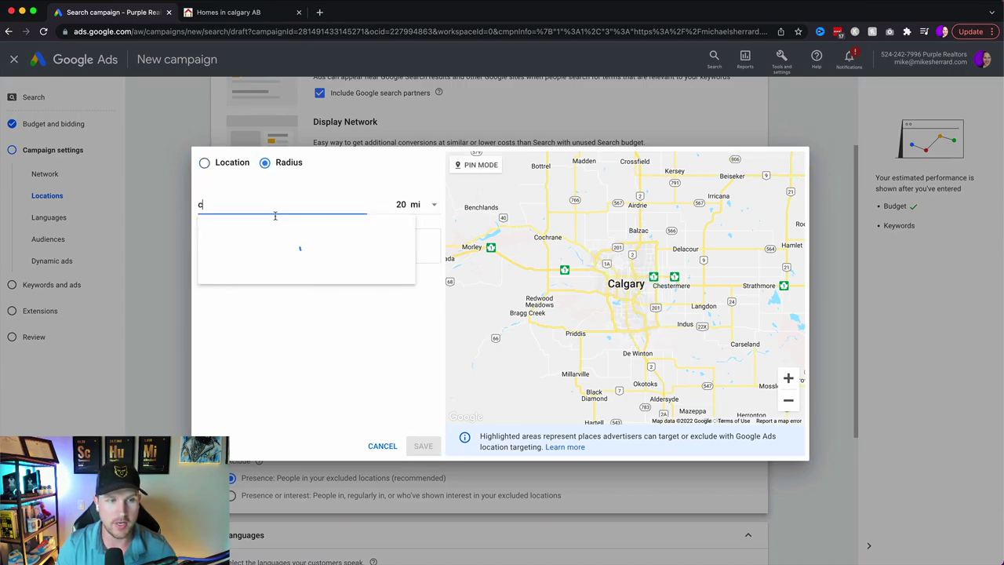
type("algary")
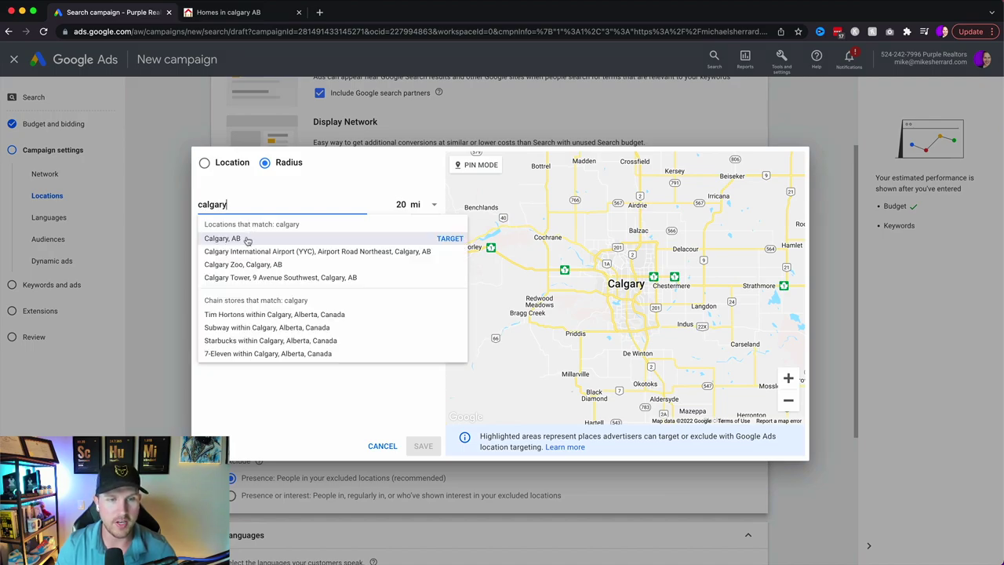
left_click(248, 238)
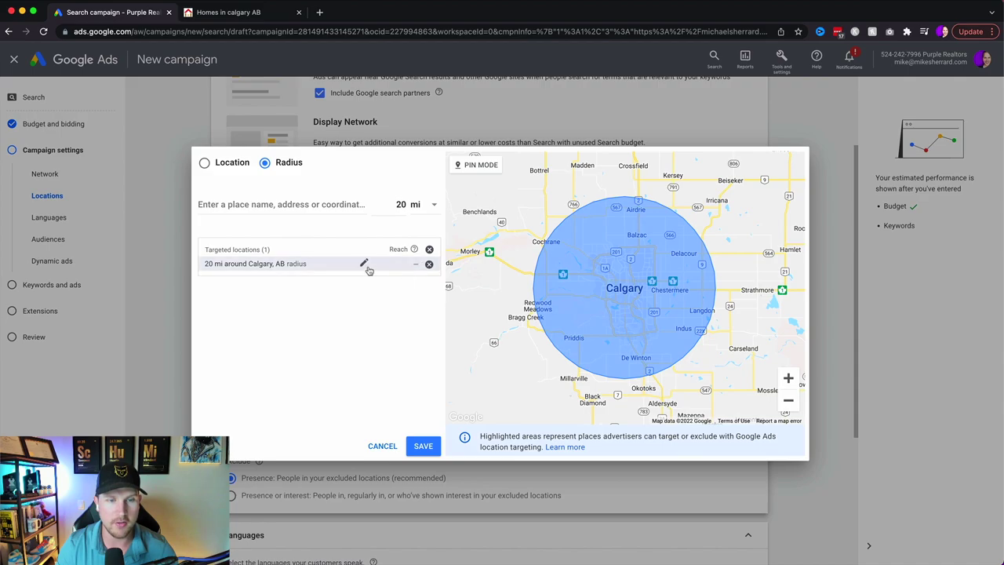
left_click(369, 267)
double_click(395, 286)
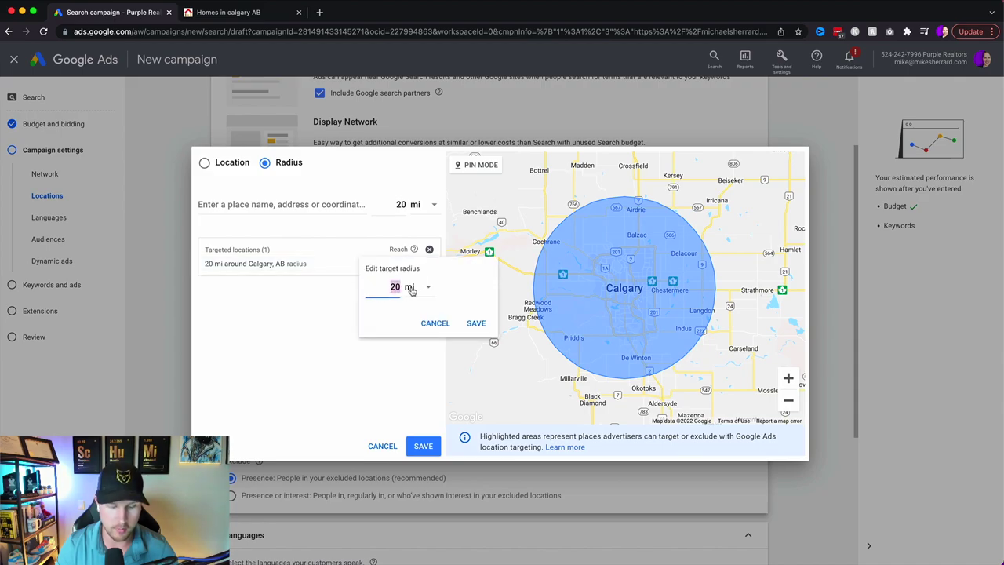
type("5")
left_click(477, 324)
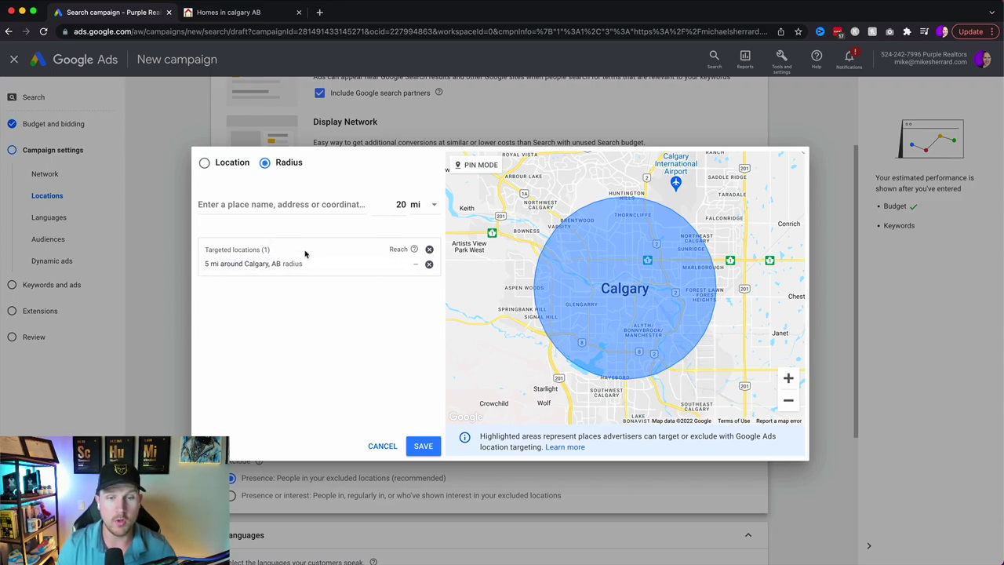
left_click(429, 249)
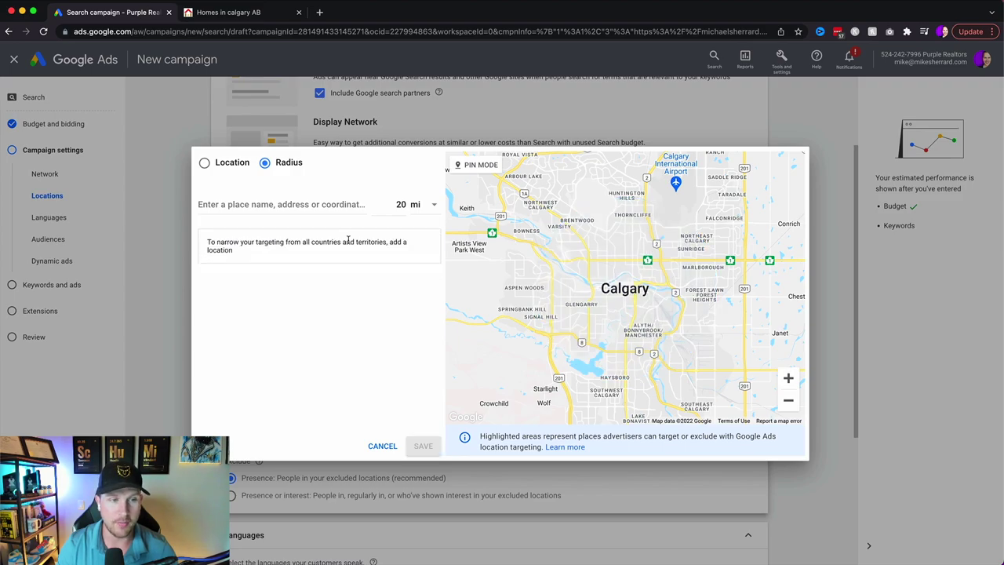
Add a 1 mi radius around Mahogany, Calgary, AB, then remove it
left_click(280, 207)
type("ma")
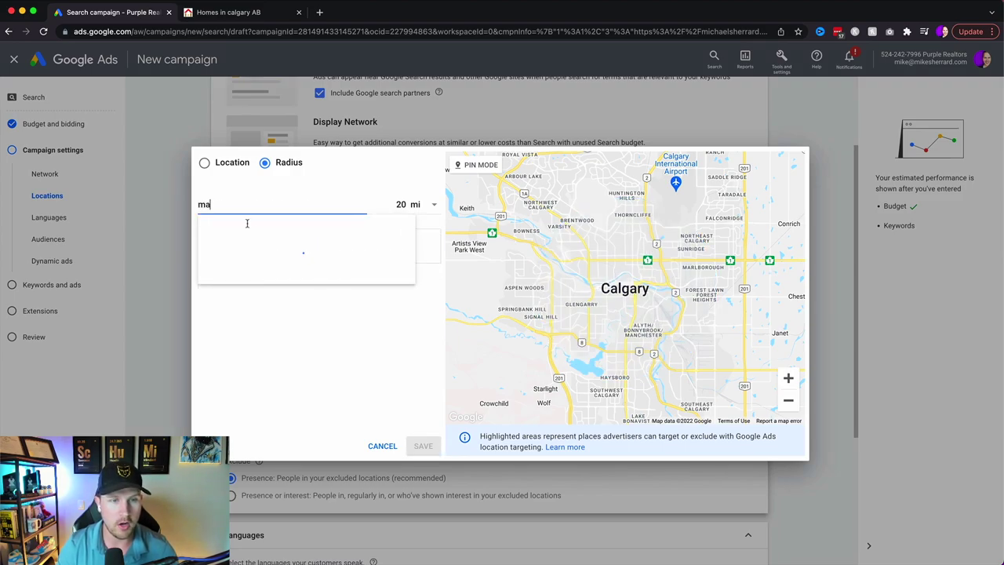
type("hogany")
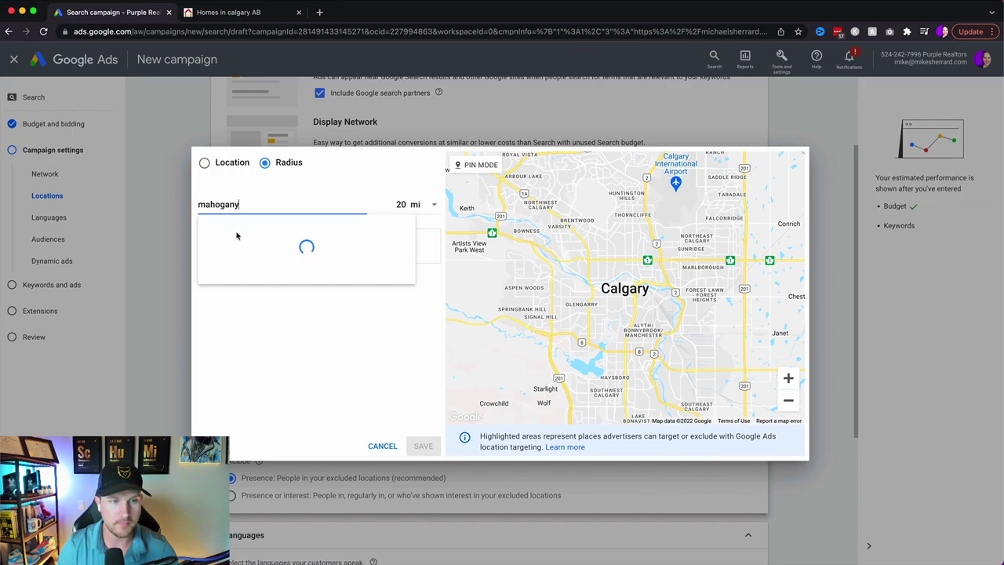
left_click(235, 237)
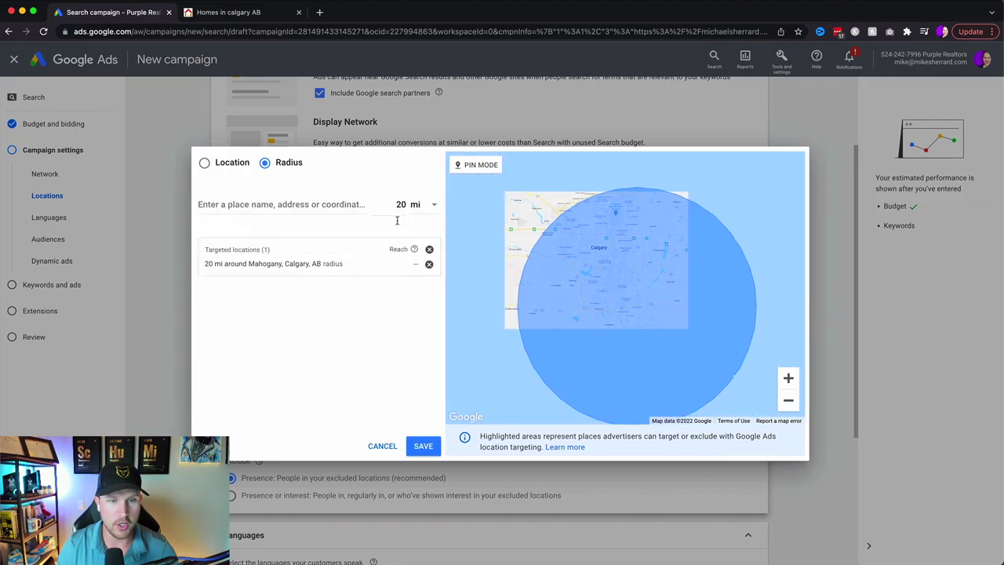
left_click(364, 265)
double_click(396, 286)
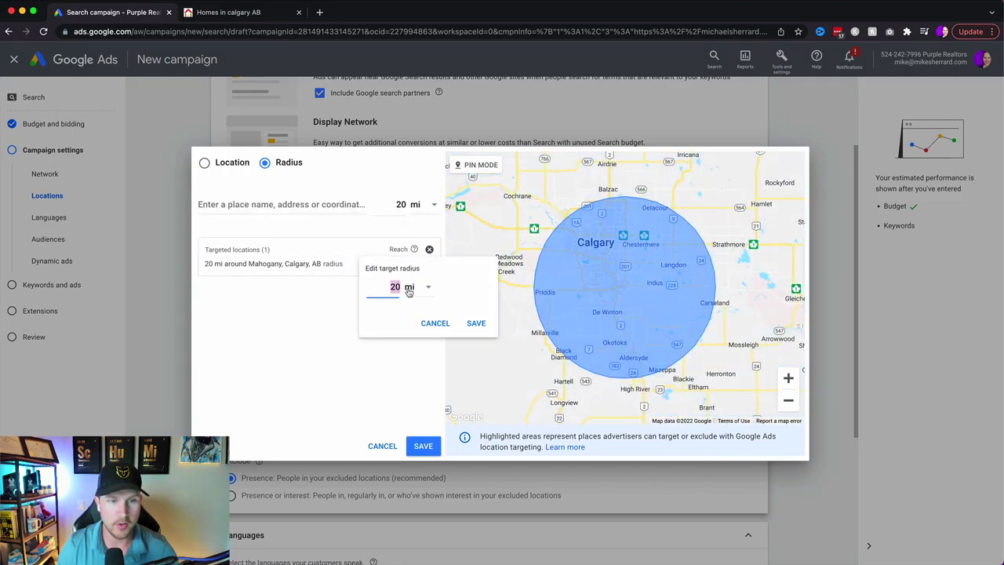
type("1")
left_click(476, 323)
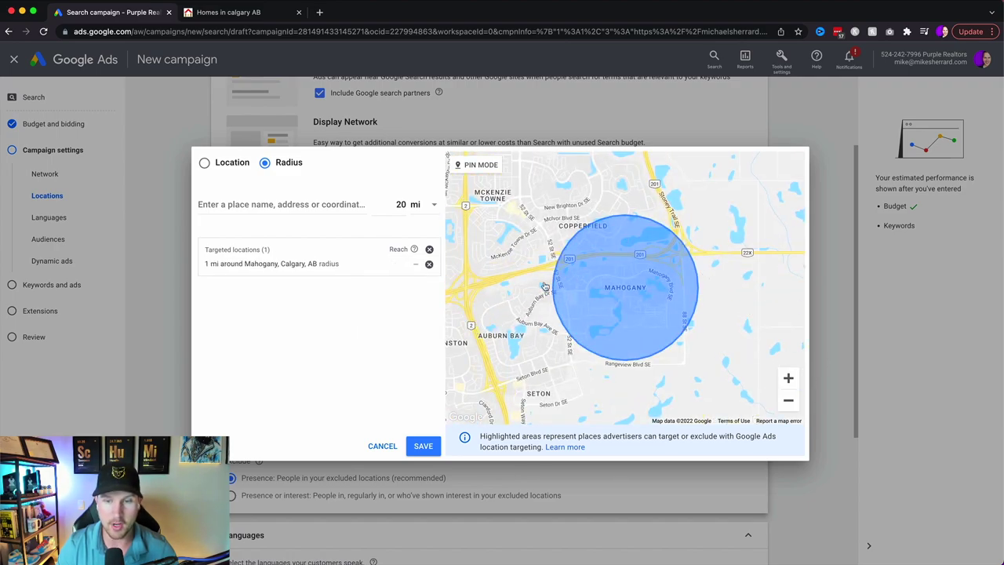
left_click(429, 264)
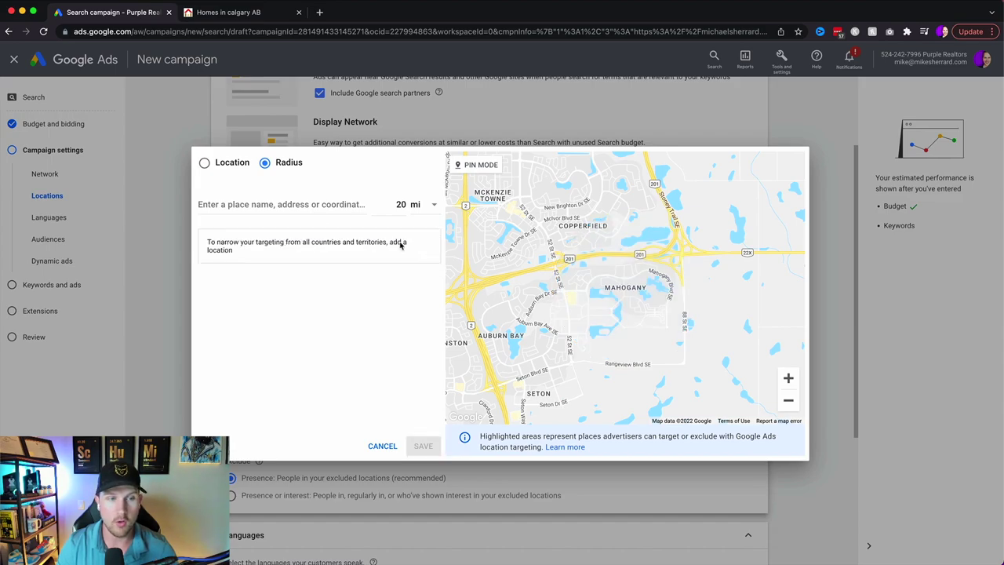
Switch back to Location mode and add Calgary, Alberta, Canada as the target
left_click(204, 162)
left_click(235, 206)
type("calgary")
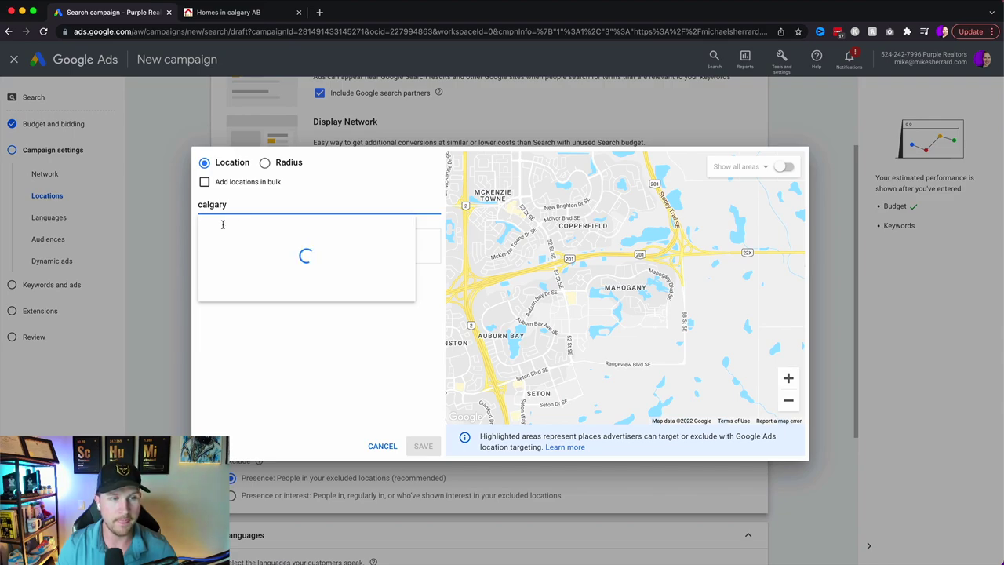
left_click(225, 237)
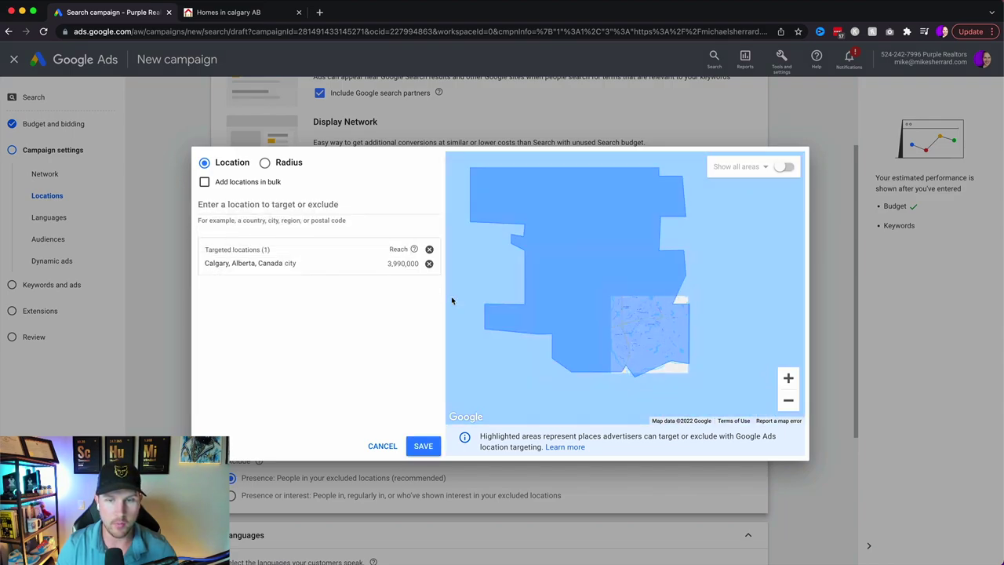
Save Calgary, Alberta, Canada as the target location and scroll down past Languages
left_click(422, 444)
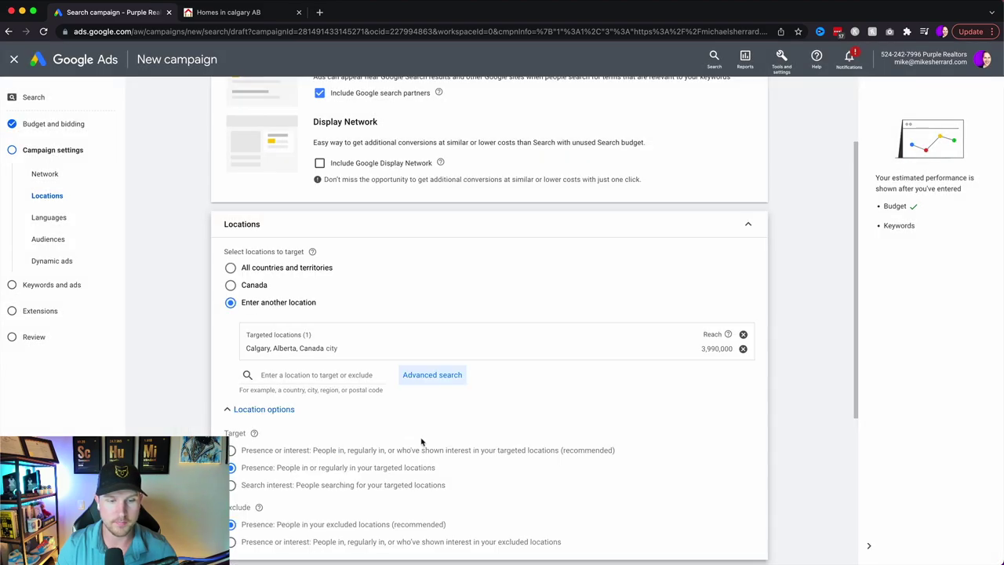
scroll(387, 365, "down", 5)
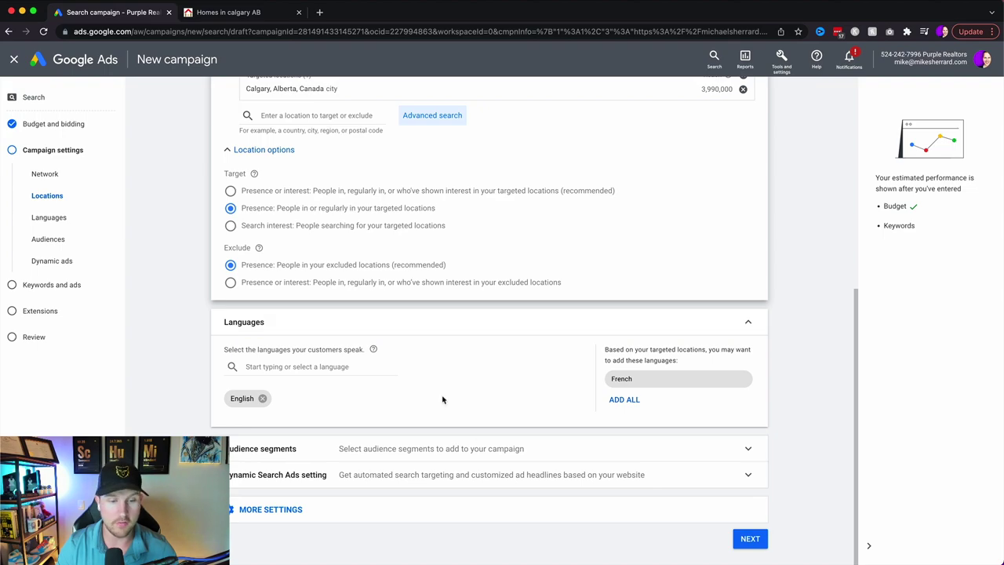
Expand Audience segments and search the segments for 'houses for sale'
left_click(741, 453)
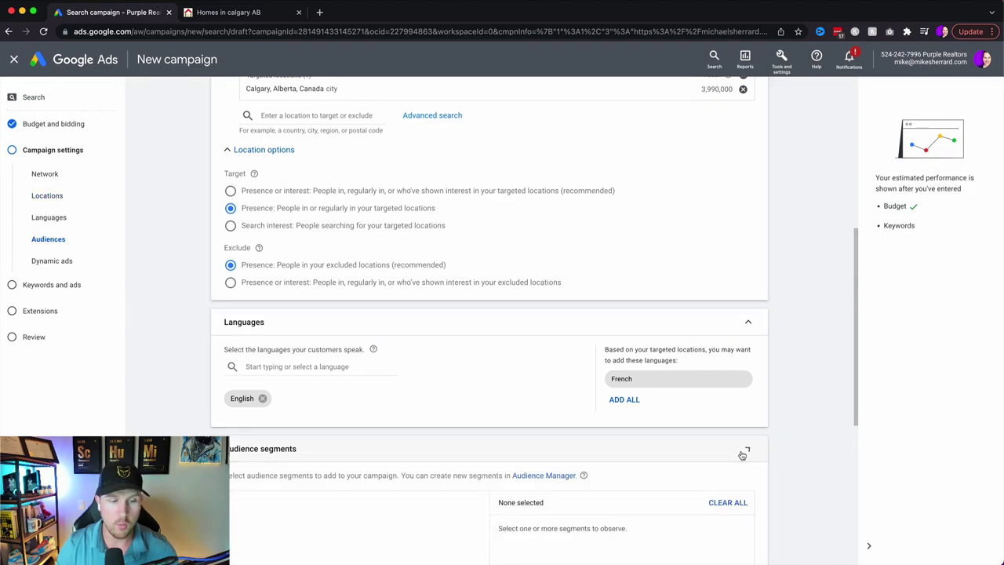
scroll(741, 453, "down", 5)
scroll(741, 454, "down", 2)
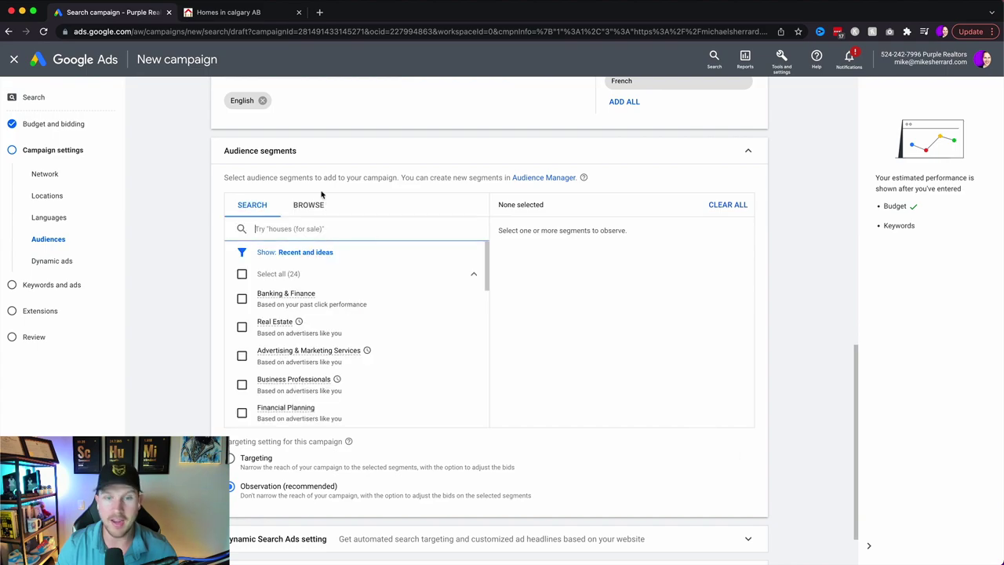
left_click(316, 228)
type("real")
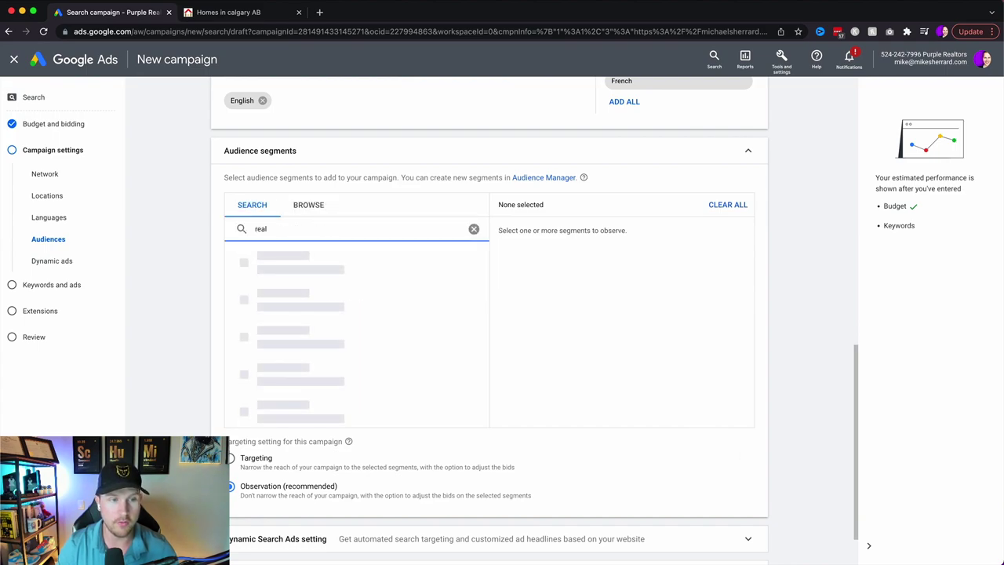
key("BackSpace")
key("BackSpace")
key("BackSpace")
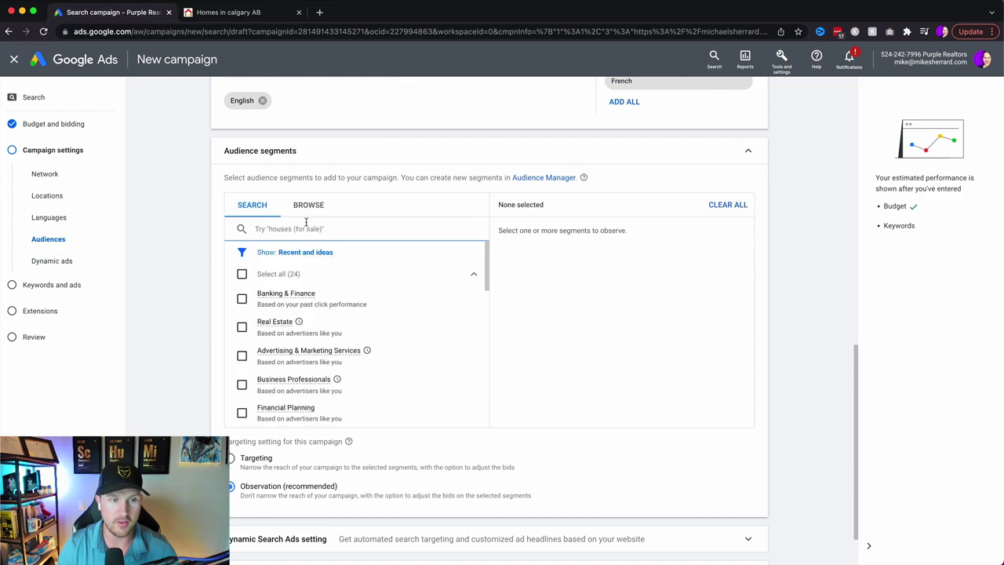
type("houses for sale")
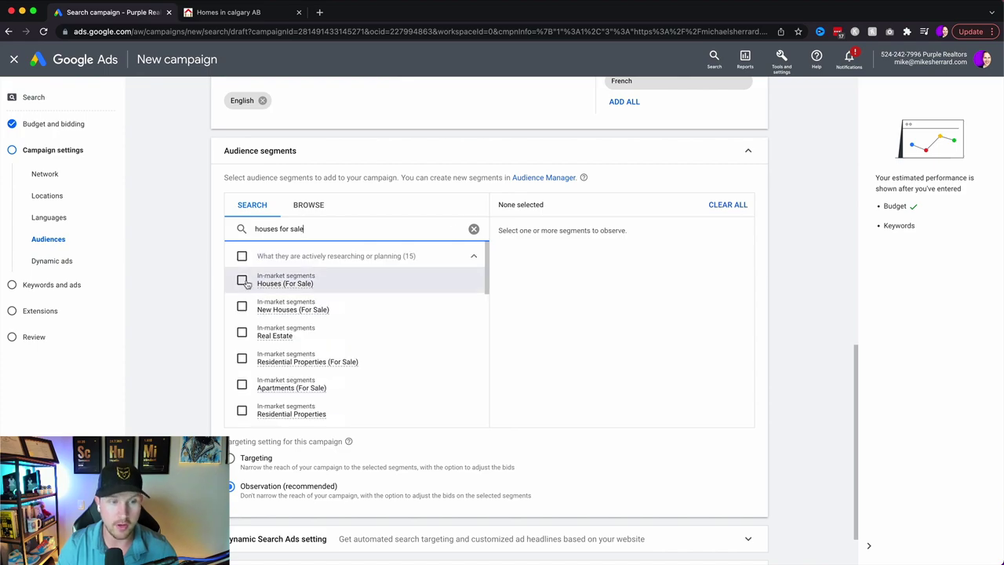
Add seven segments: Houses, New Houses, Real Estate, Residential Properties (both), Apartments and New Apartments
left_click(243, 281)
mouse_move(280, 288)
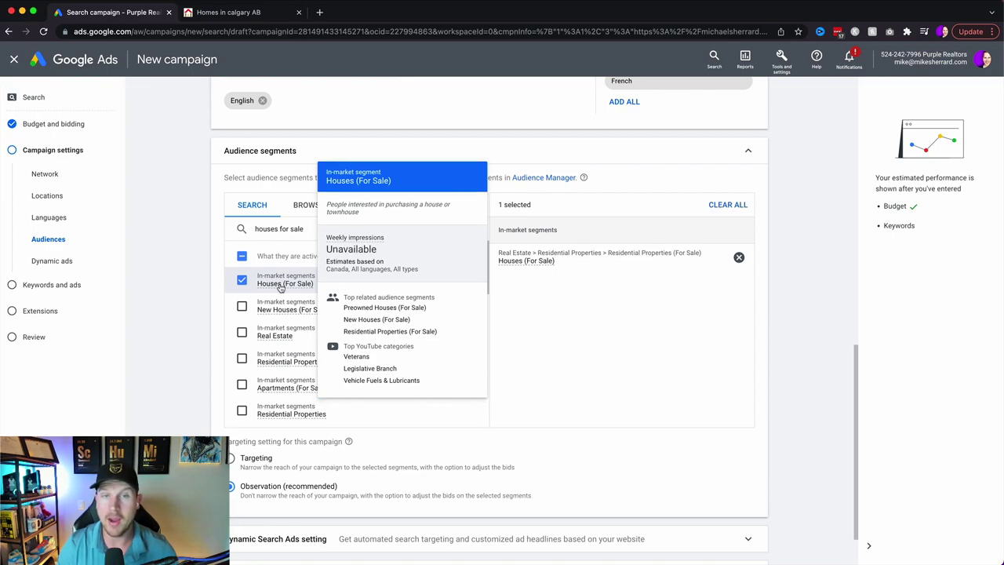
left_click(242, 306)
mouse_move(292, 314)
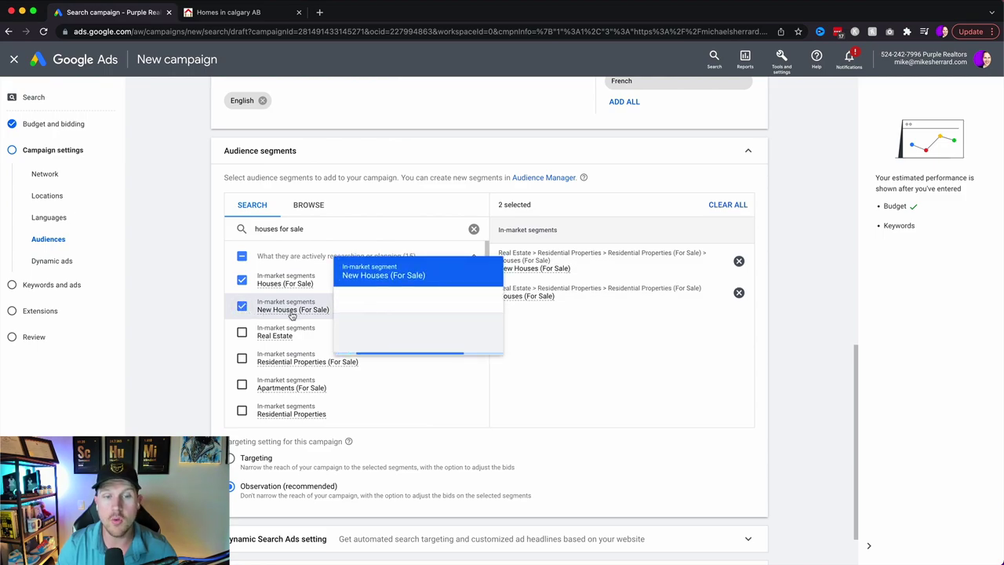
left_click(241, 333)
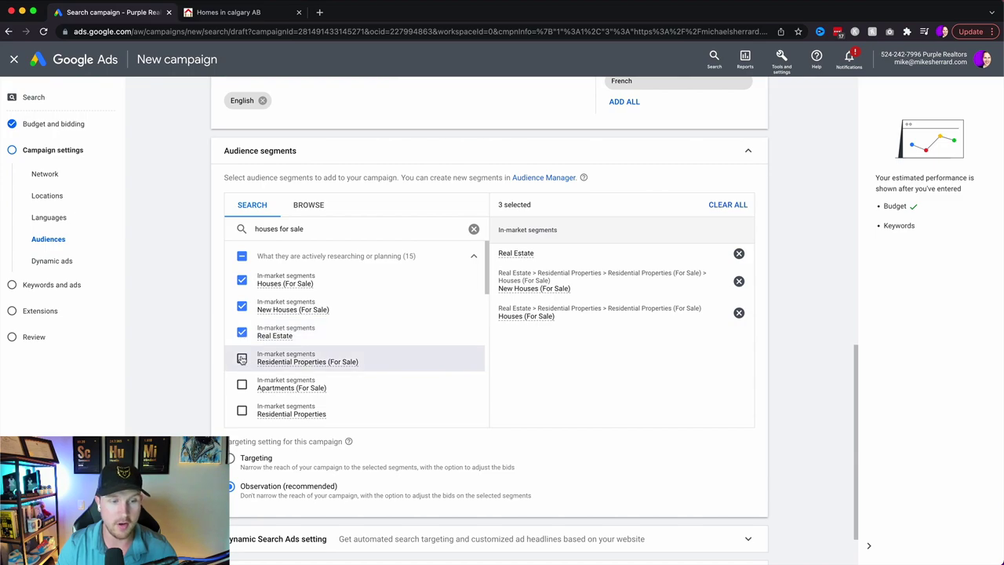
left_click(242, 358)
left_click(241, 384)
scroll(243, 398, "down", 1)
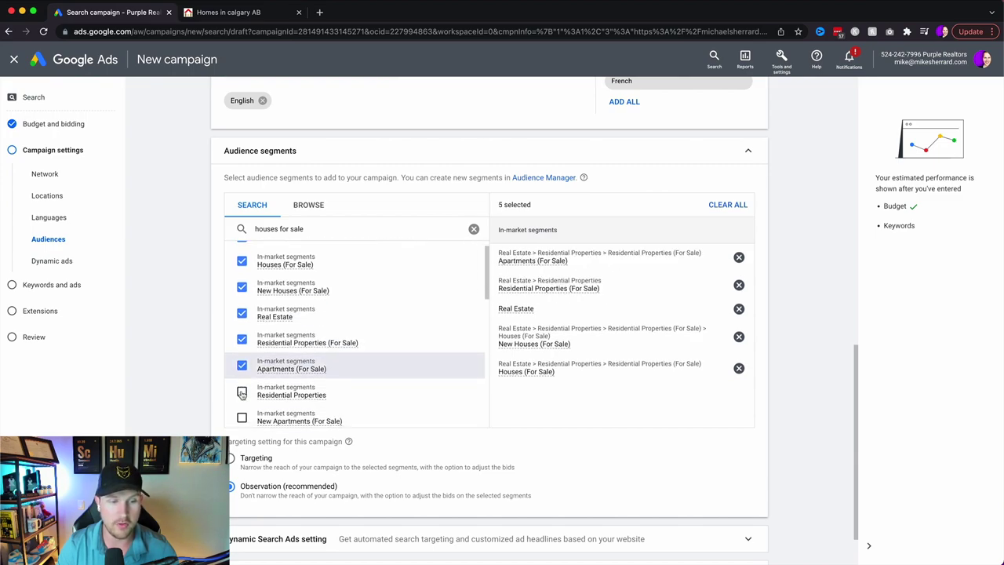
left_click(241, 398)
scroll(243, 394, "down", 1)
left_click(241, 389)
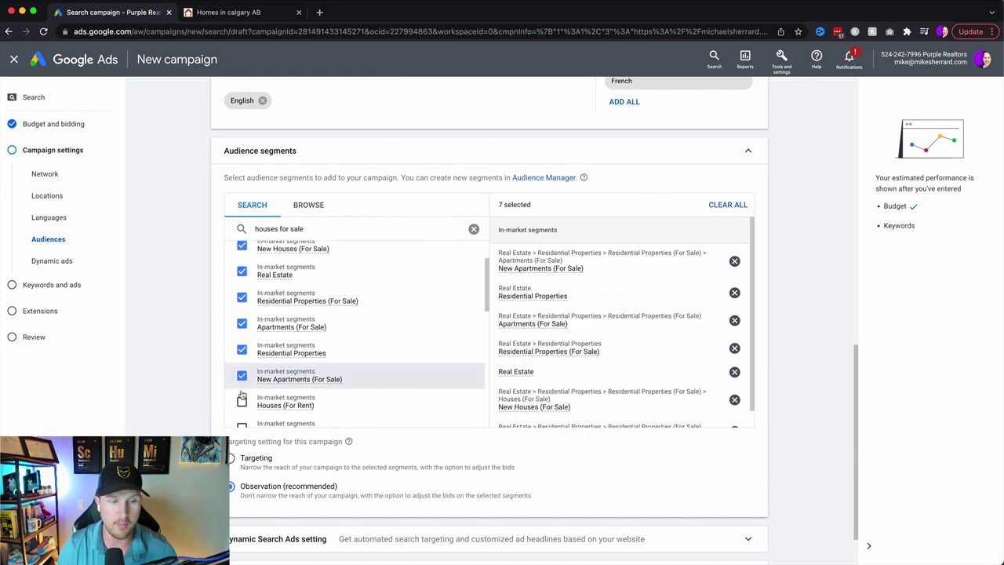
scroll(290, 392, "down", 4)
scroll(290, 392, "down", 6)
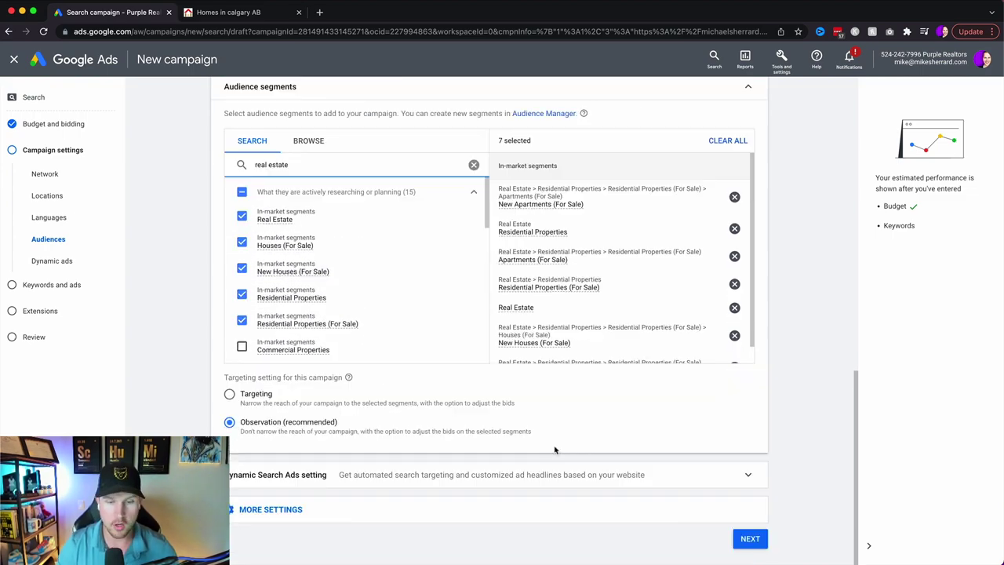
left_click(733, 474)
Under More settings, set the campaign end date to Mar 16, 2022 and proceed to Keywords and ads
scroll(745, 449, "down", 2)
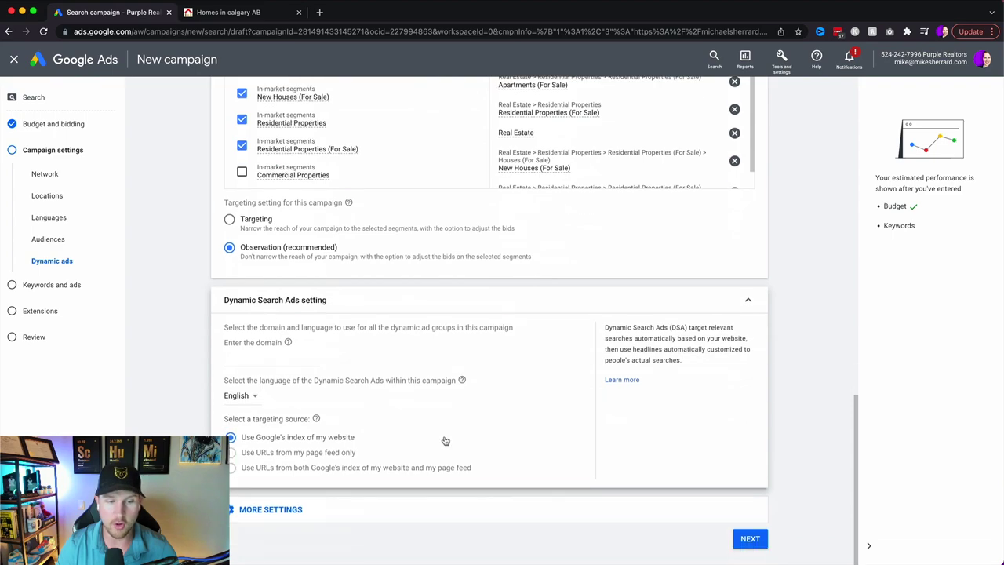
left_click(286, 509)
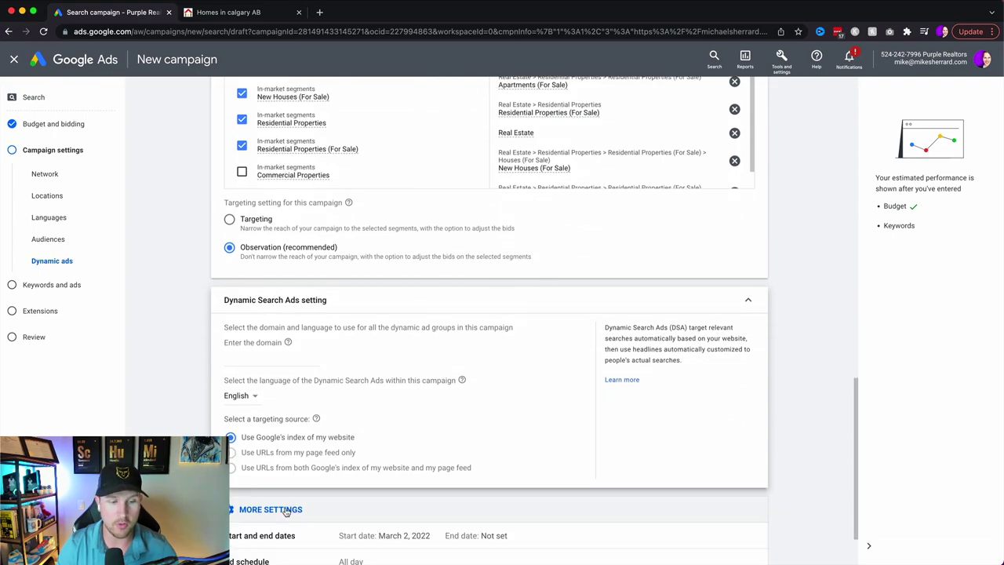
scroll(484, 361, "down", 1)
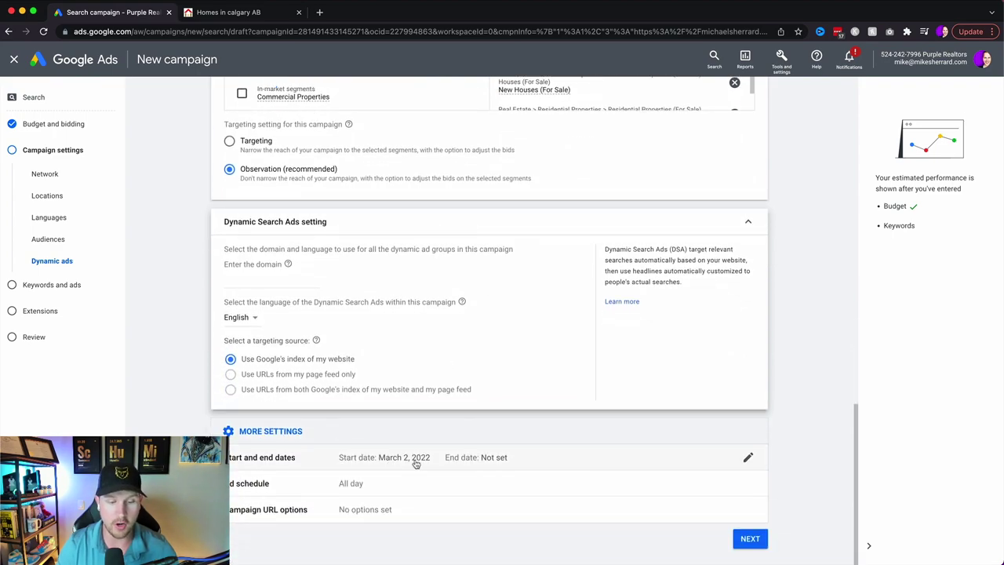
left_click(747, 457)
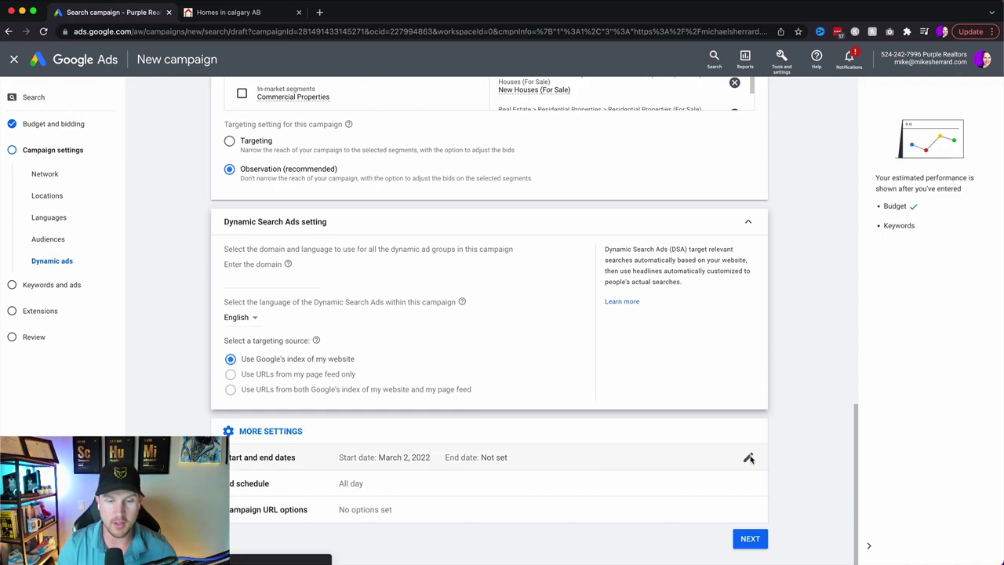
scroll(403, 397, "down", 3)
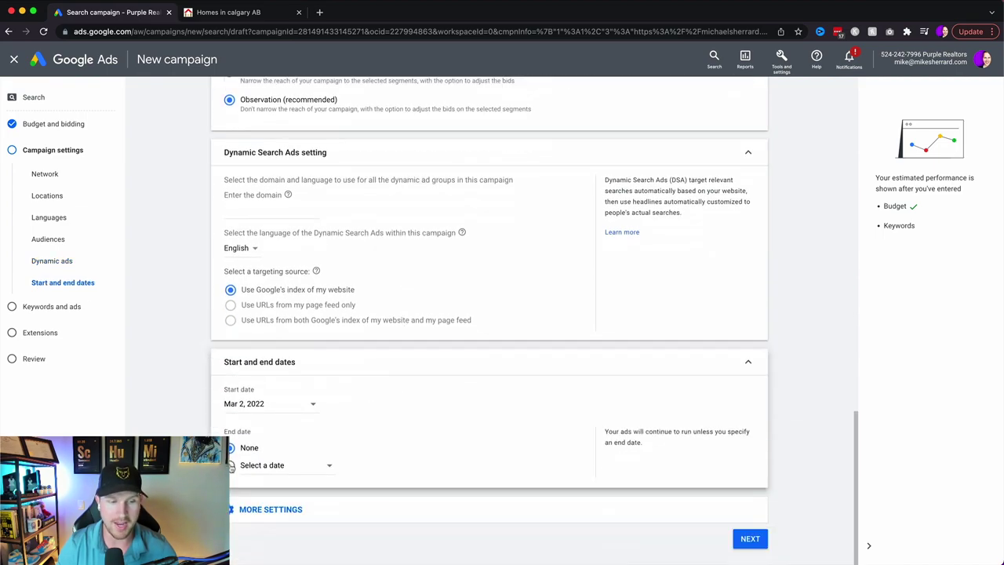
left_click(275, 466)
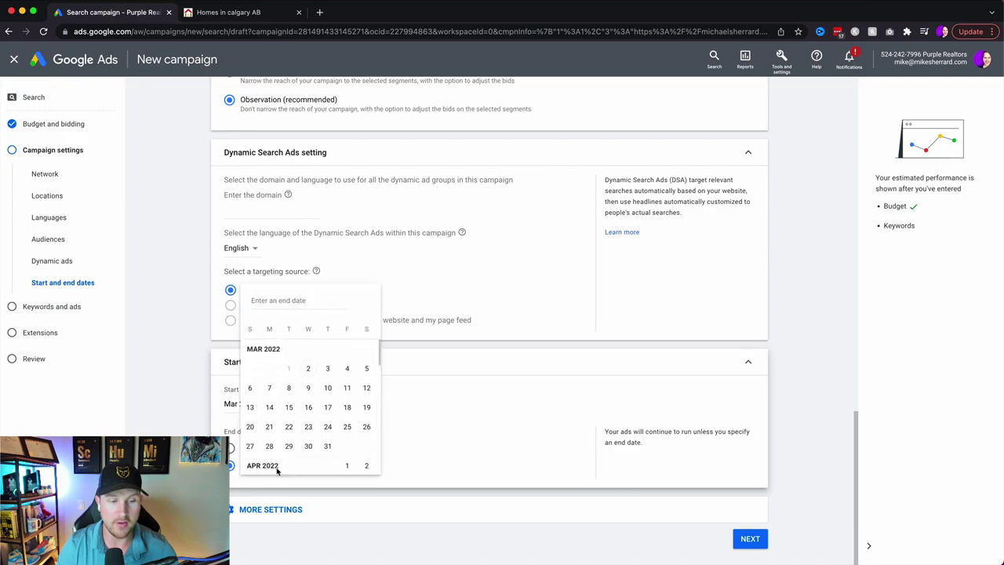
left_click(310, 407)
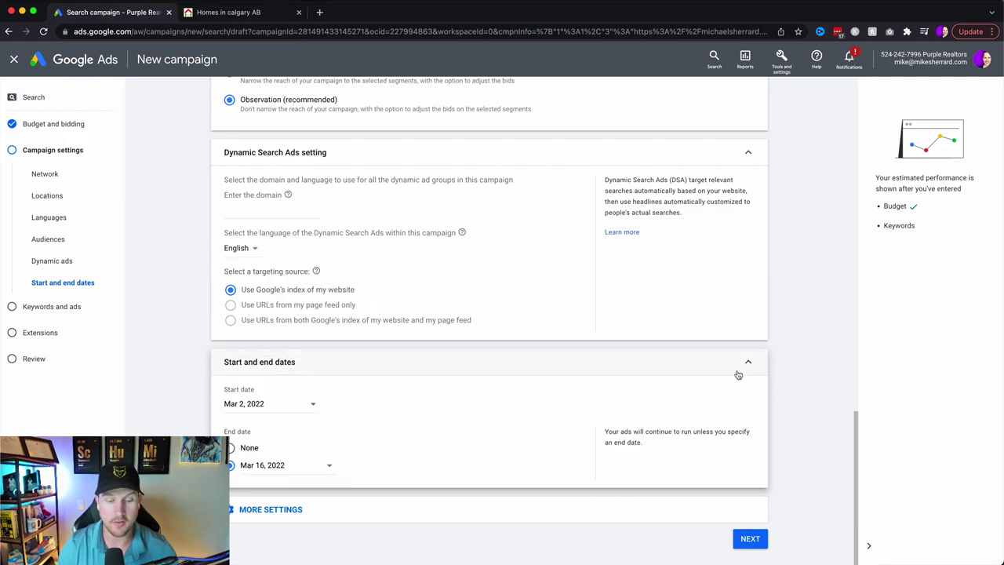
left_click(284, 509)
scroll(392, 481, "down", 2)
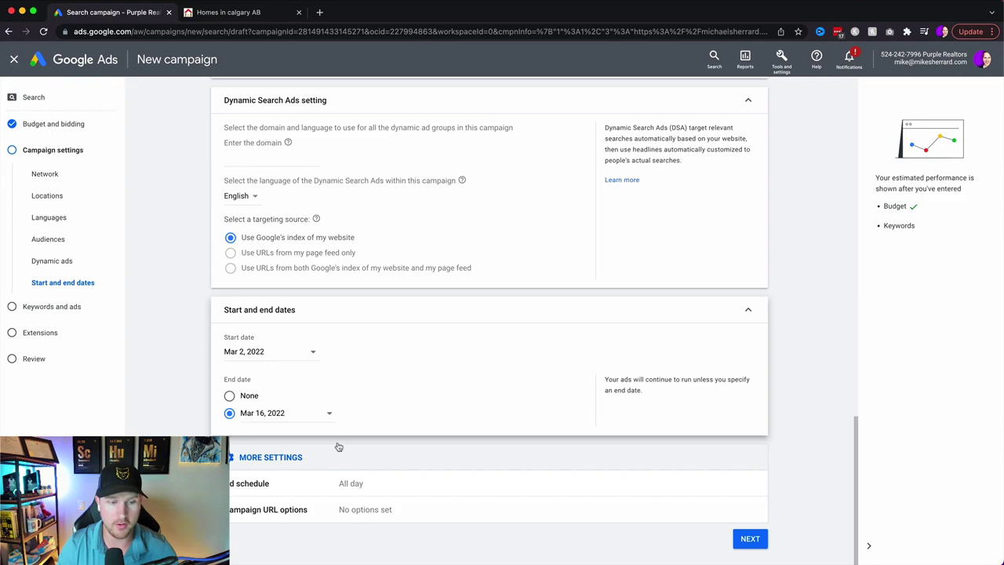
left_click(751, 537)
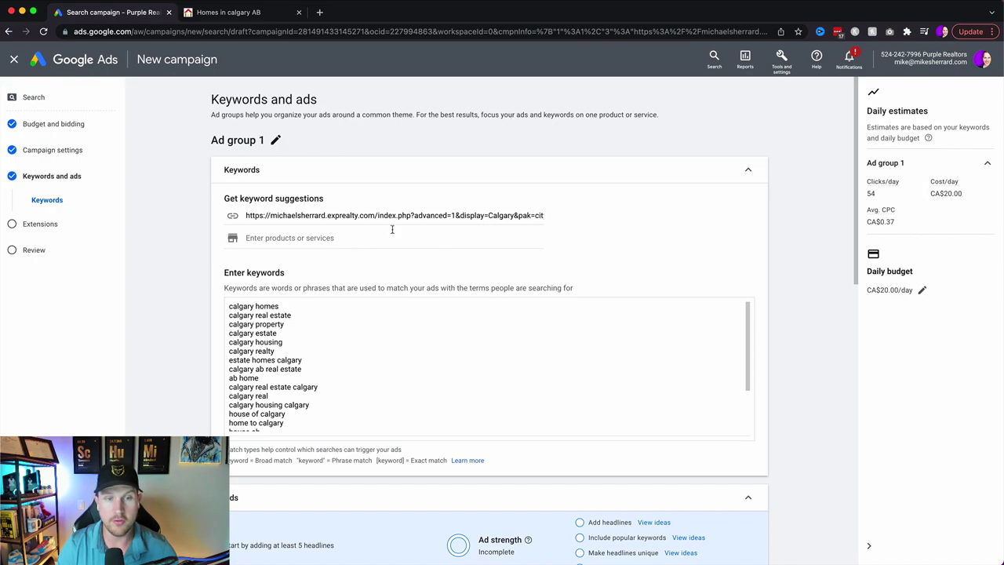
Scroll through Ad group 1's keyword suggestions like calgary homes and calgary real estate
scroll(318, 340, "down", 1)
scroll(319, 339, "down", 5)
scroll(318, 340, "up", 6)
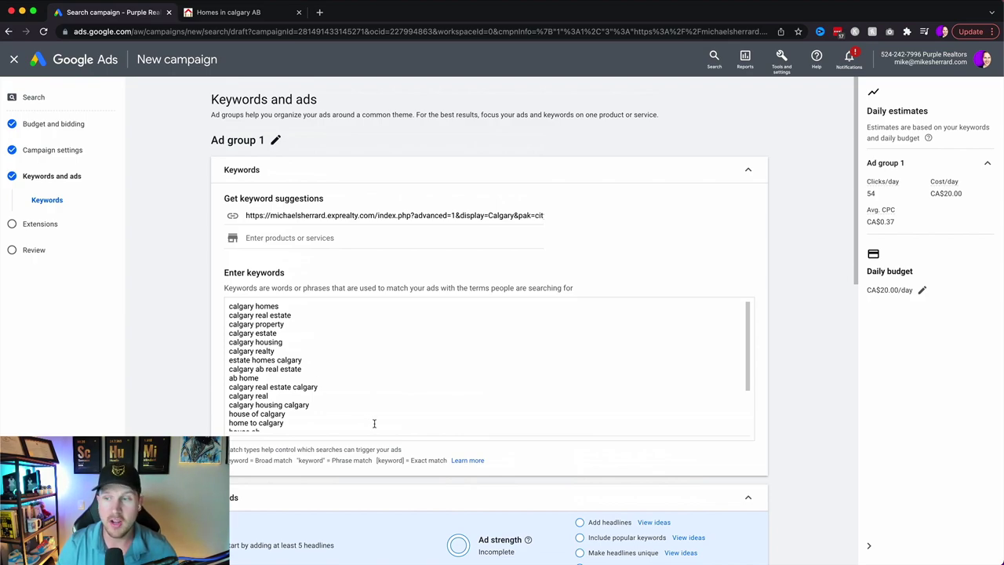
Open the Help article on keyword match types and expand the Broad match section
left_click(462, 461)
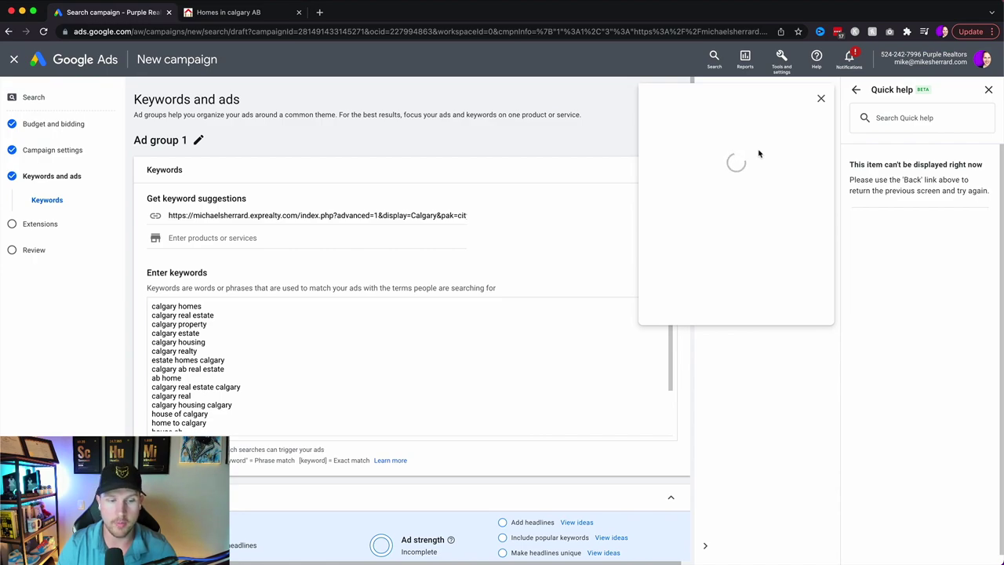
scroll(766, 289, "down", 1)
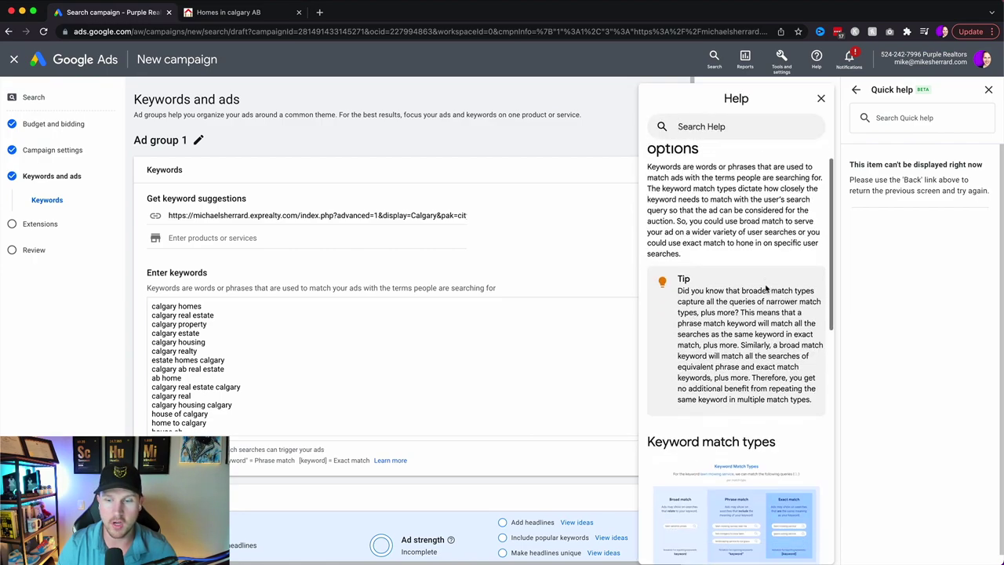
scroll(766, 288, "down", 10)
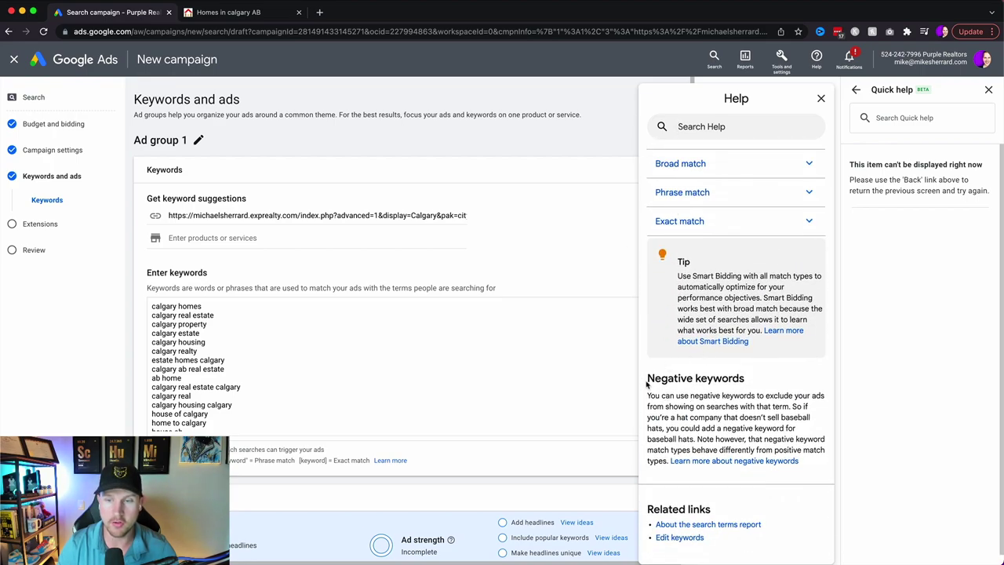
scroll(690, 357, "up", 3)
left_click(690, 296)
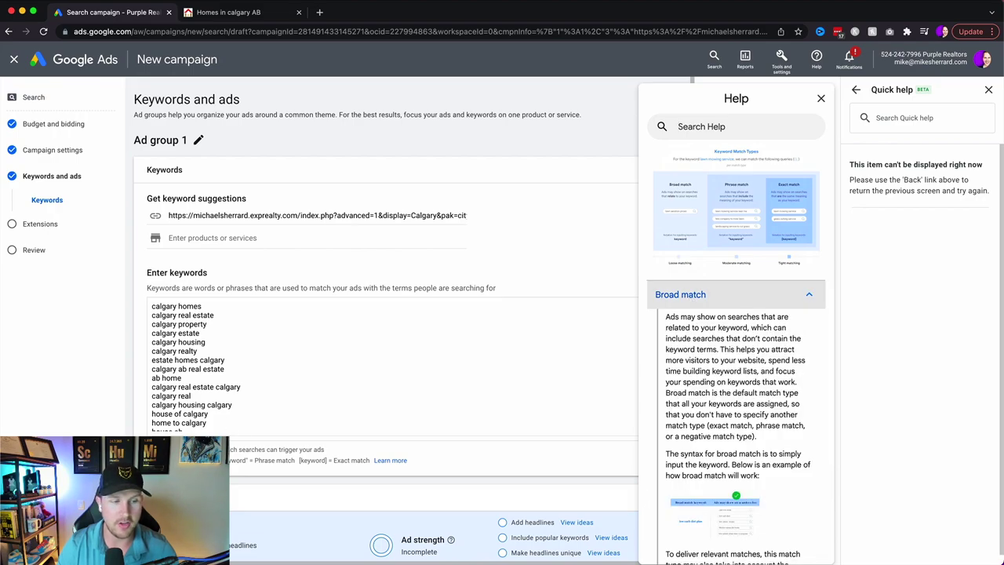
Replace the first keyword 'calgary homes' with 'homes'
left_click_drag(152, 306, 215, 308)
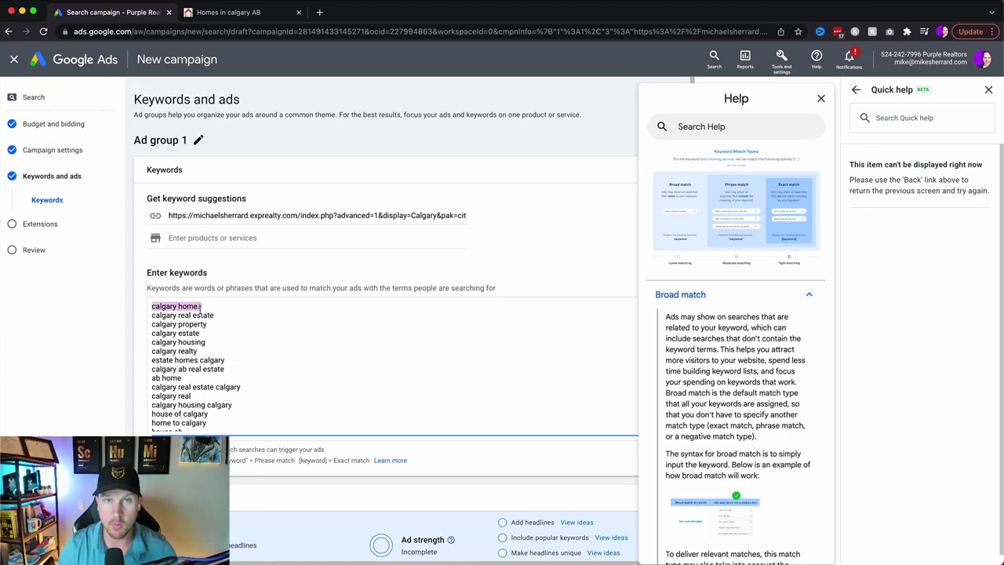
left_click(208, 308)
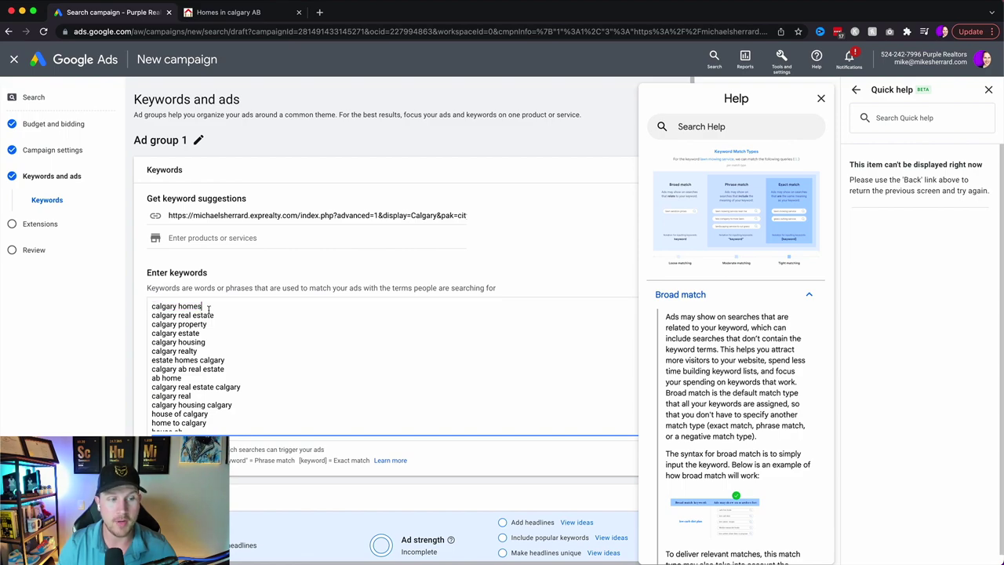
left_click_drag(208, 308, 141, 312)
type("homes")
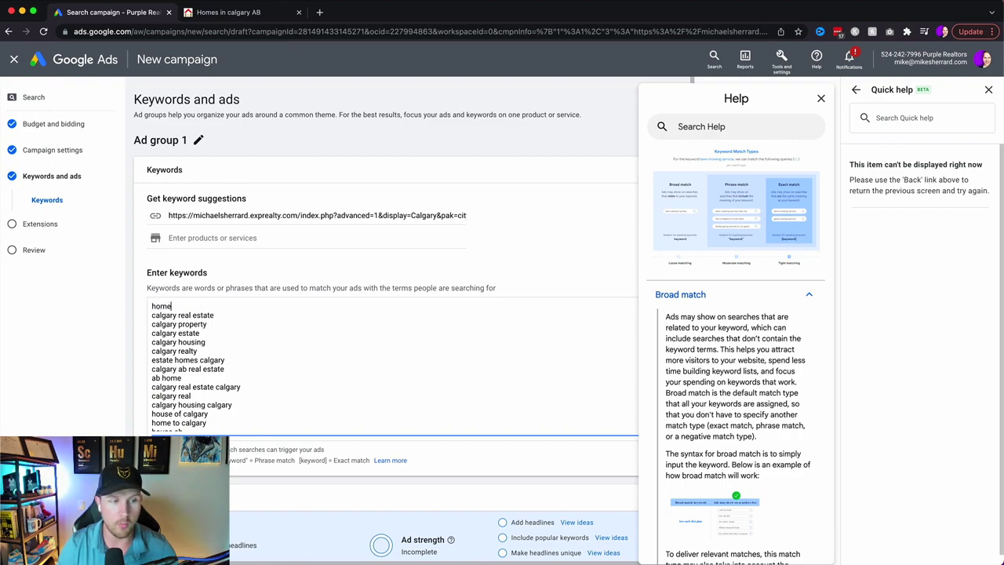
left_click(210, 324)
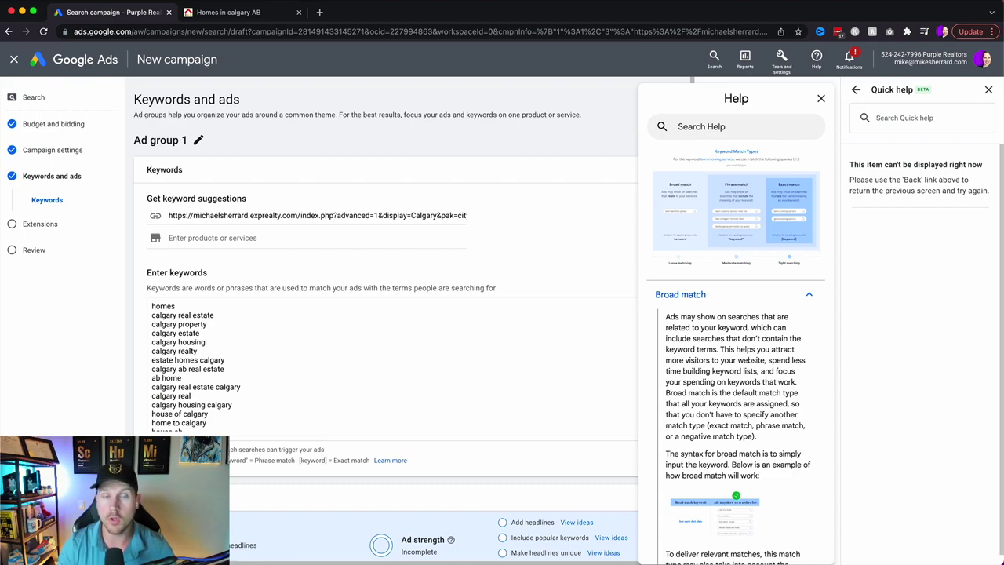
left_click_drag(255, 460, 296, 463)
Retype the first keyword as the phrase-match "Calgary homes" and expand the Phrase match explanation
left_click(201, 333)
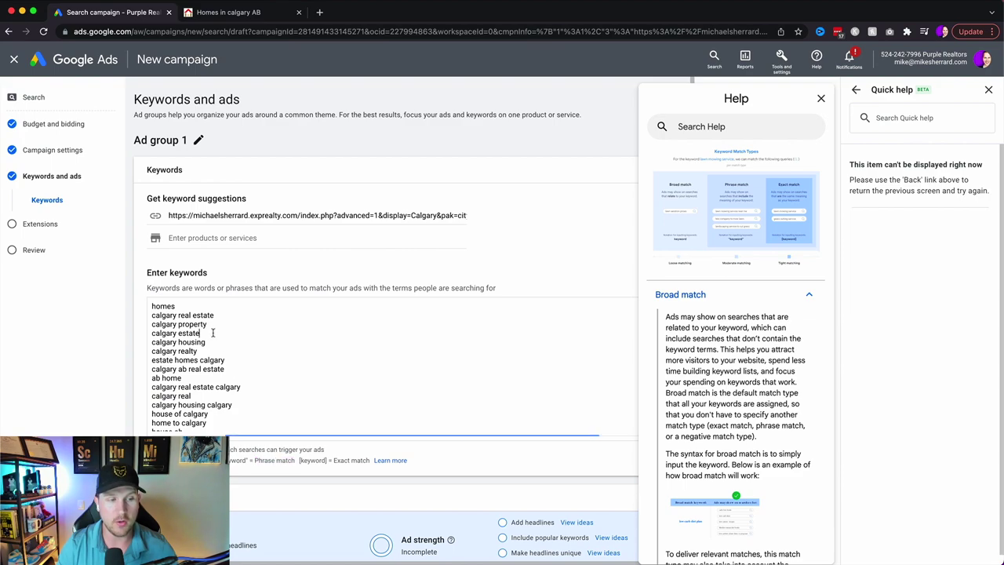
left_click_drag(181, 305, 102, 308)
type("Calgary homes")
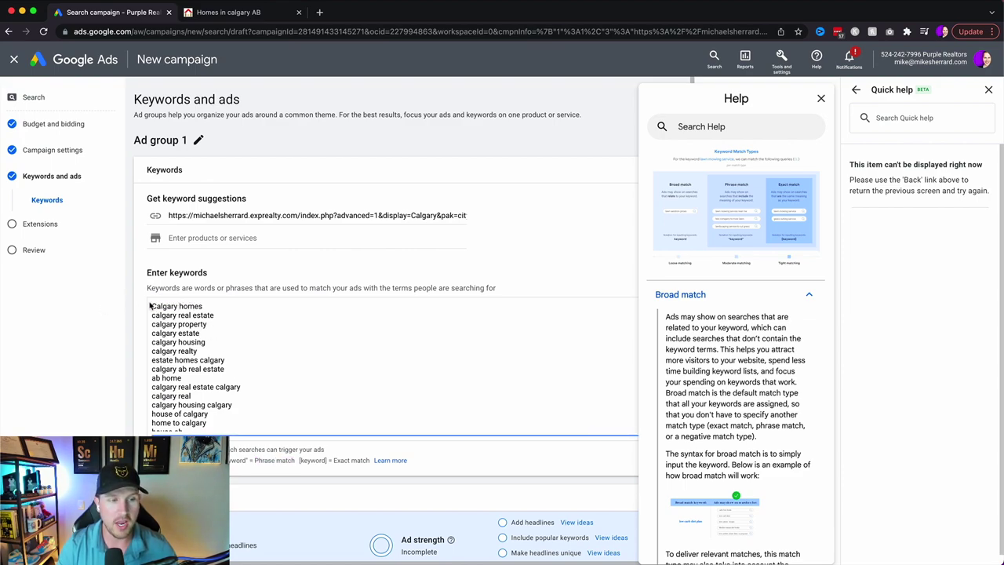
type("\"")
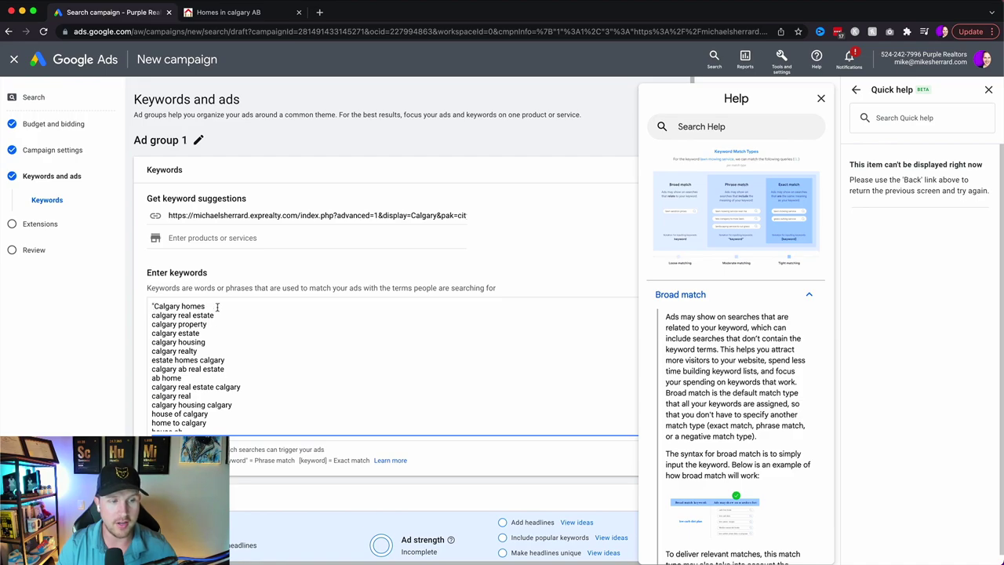
type("\"")
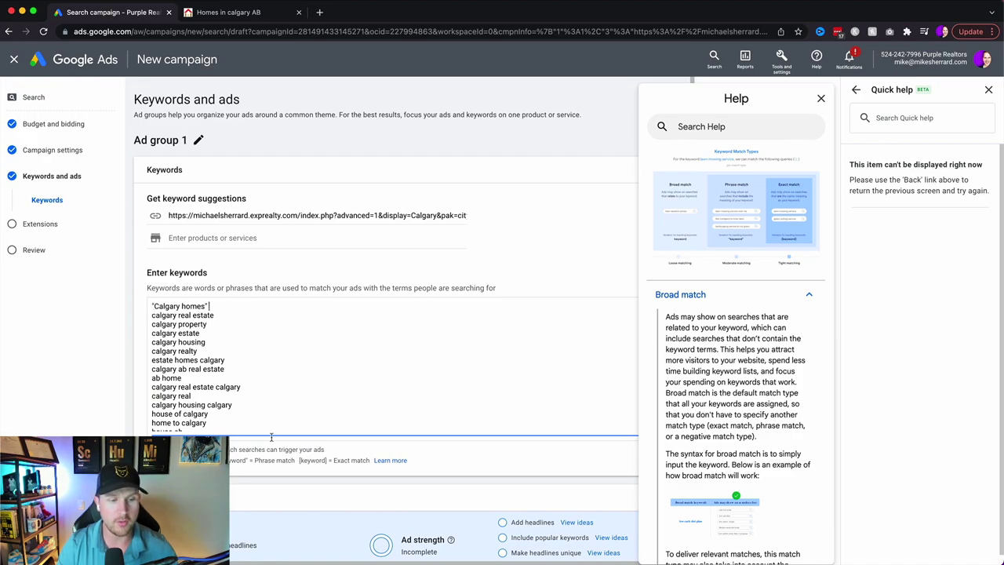
scroll(771, 308, "down", 3)
scroll(754, 360, "down", 10)
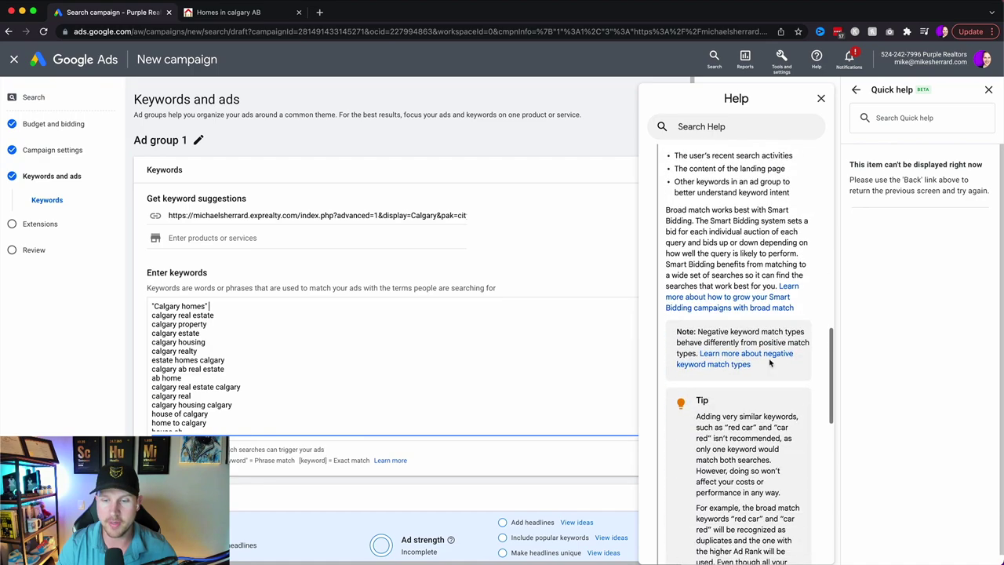
left_click(746, 258)
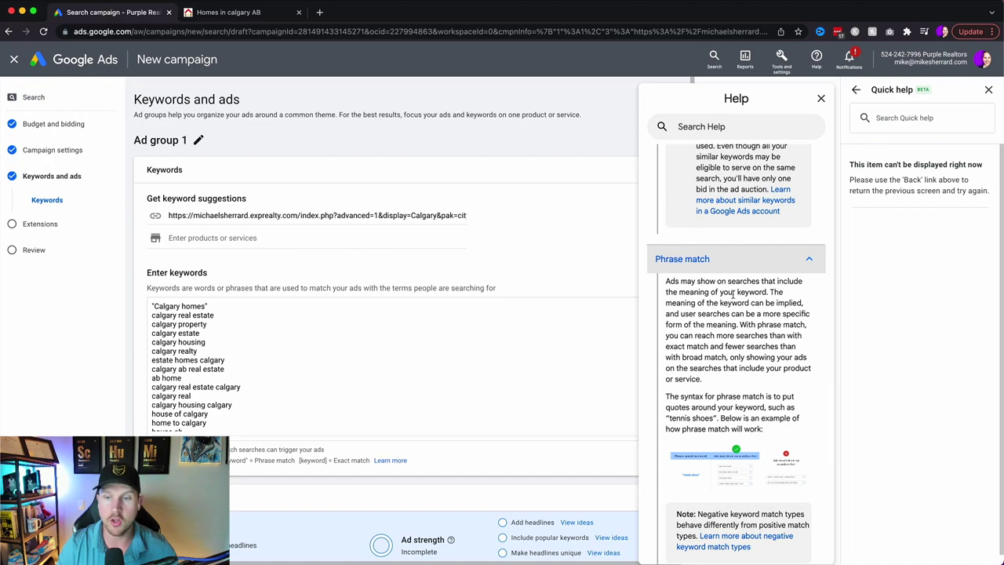
scroll(732, 306, "down", 3)
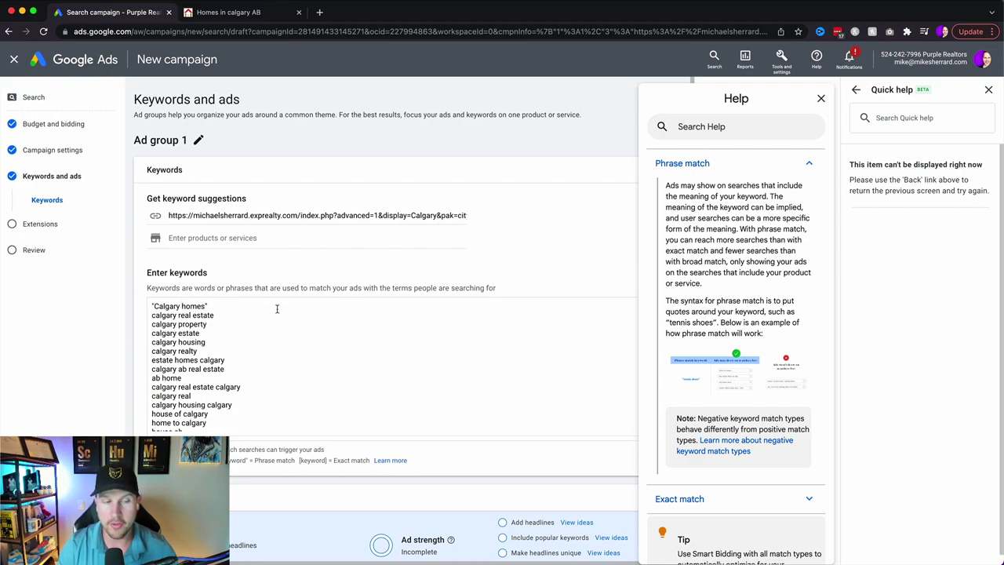
Change the first keyword's quotes to square brackets, making it exact-match [Calgary homes]
triple_click(205, 306)
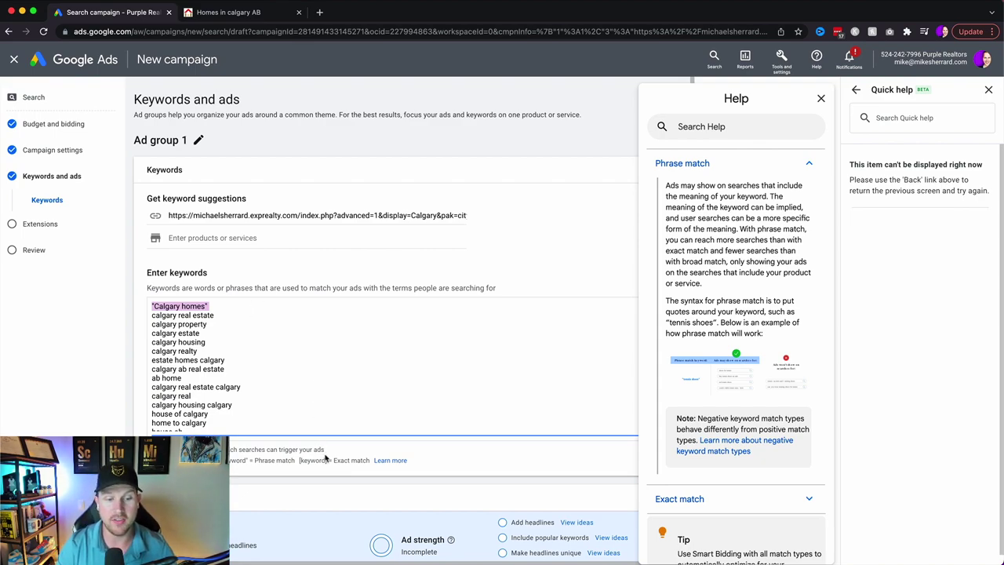
left_click(214, 306)
key("BackSpace")
type("]")
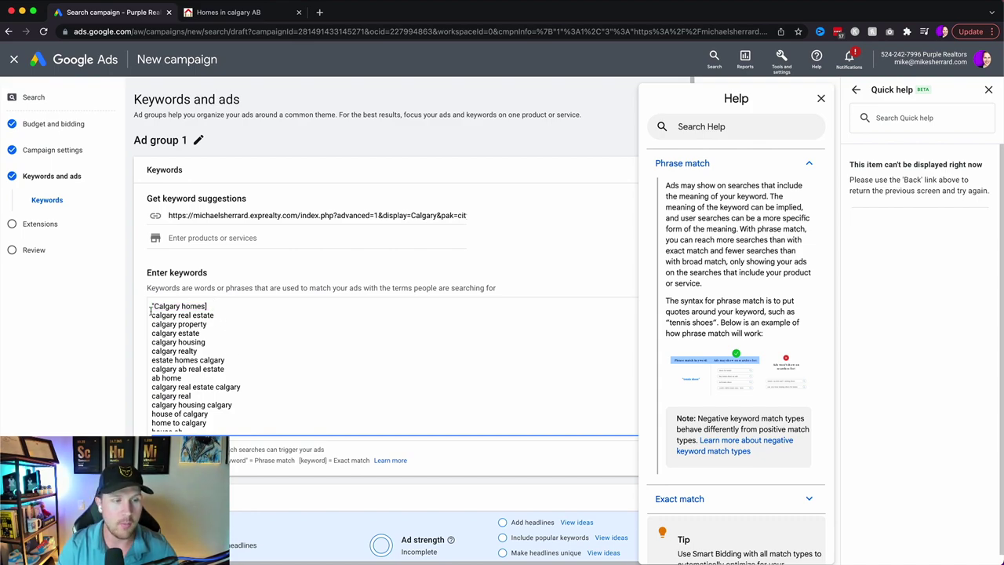
left_click(153, 306)
type("[")
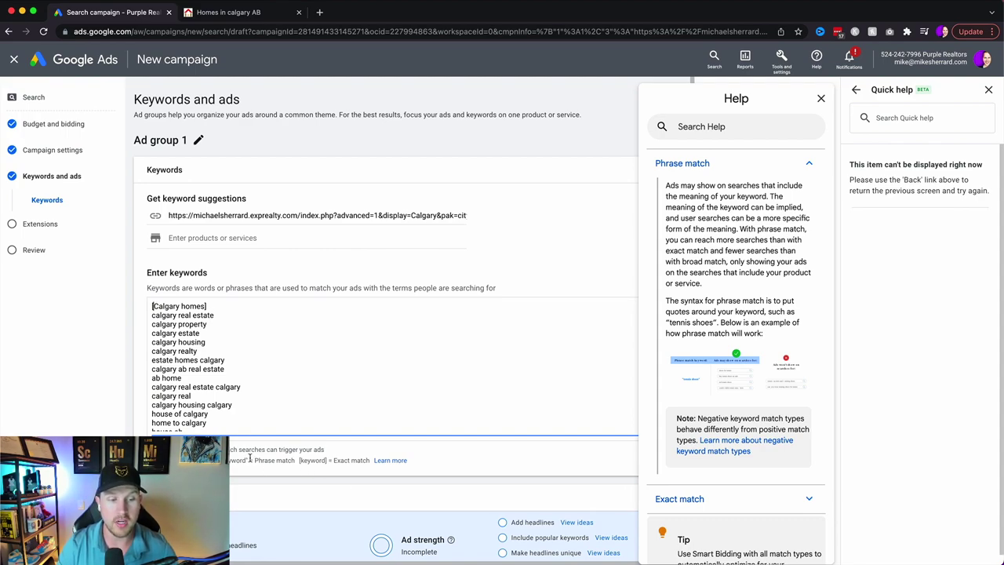
Toggle the tools overview and Keywords section, then highlight the phrase and exact match syntax hints
left_click(780, 57)
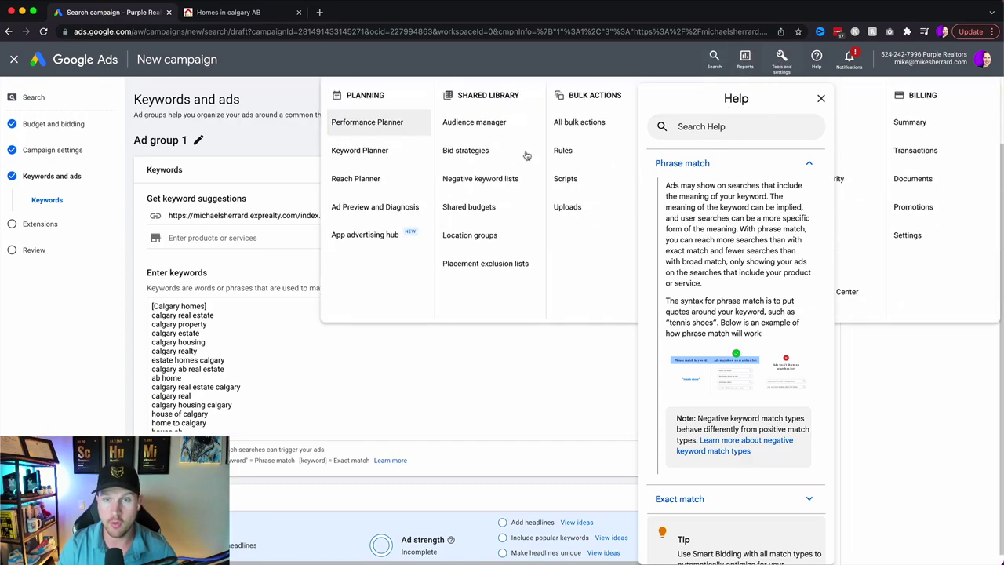
left_click(281, 173)
left_click(281, 174)
left_click(281, 173)
left_click_drag(218, 460, 300, 460)
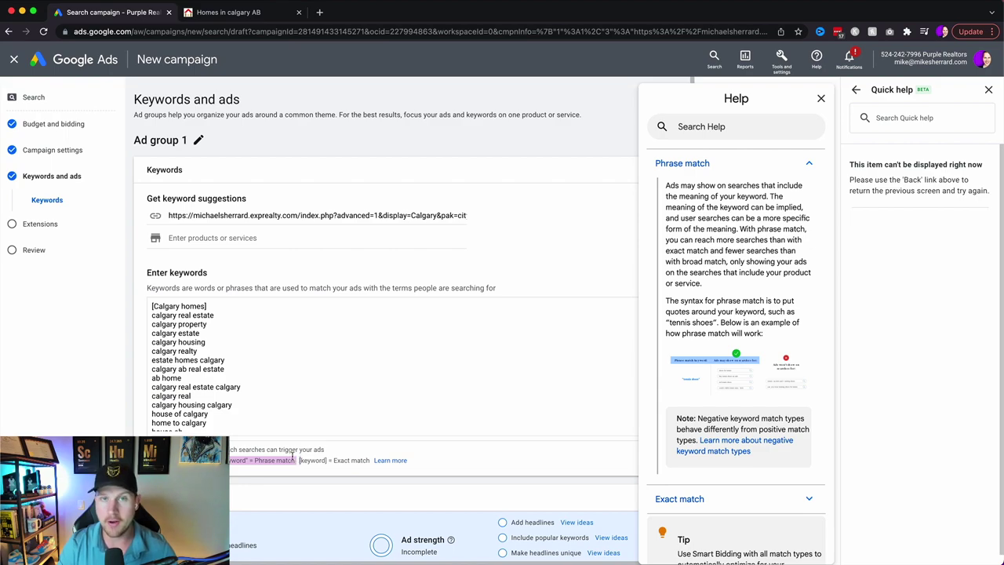
left_click_drag(298, 460, 373, 462)
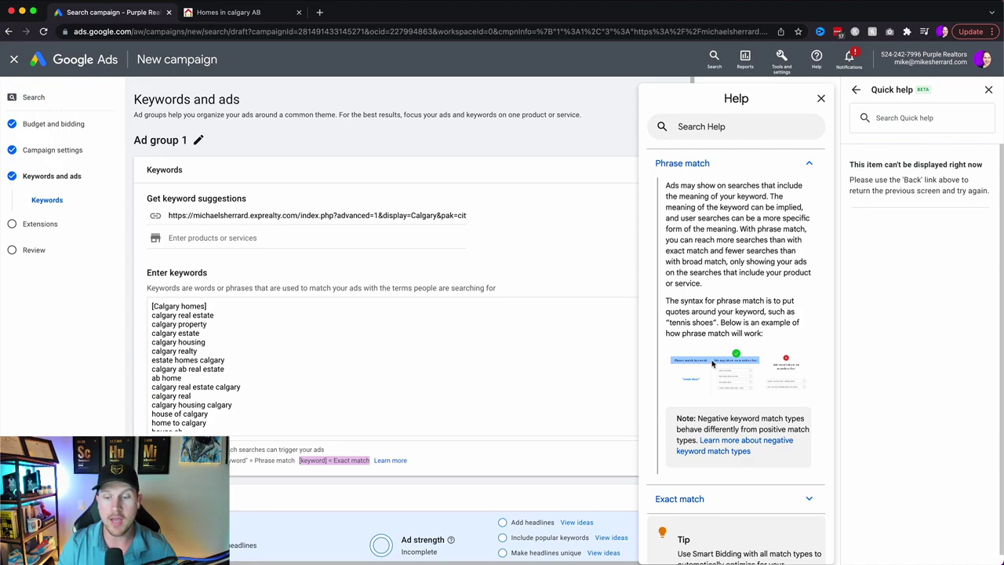
scroll(712, 364, "down", 3)
scroll(712, 364, "down", 1)
left_click_drag(645, 327, 792, 330)
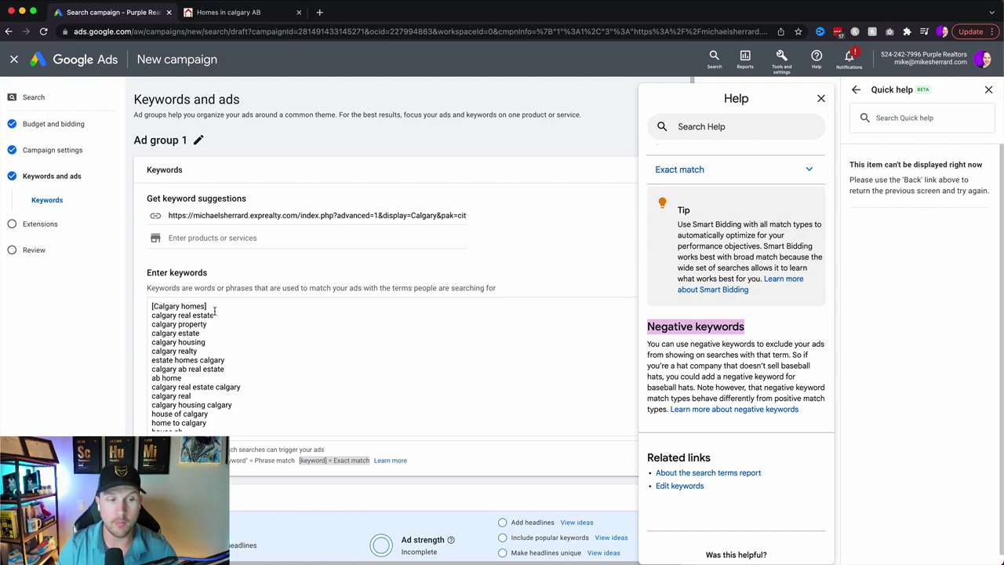
Replace [Calgary homes] with broad-match calgary homes for sale and add a blank line below
left_click_drag(210, 307, 121, 309)
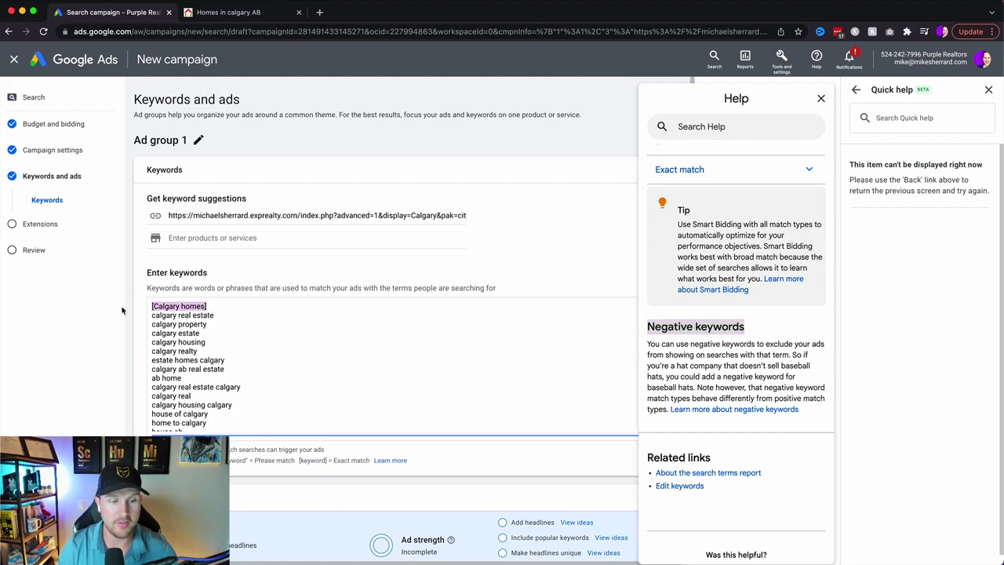
type("calgay hom")
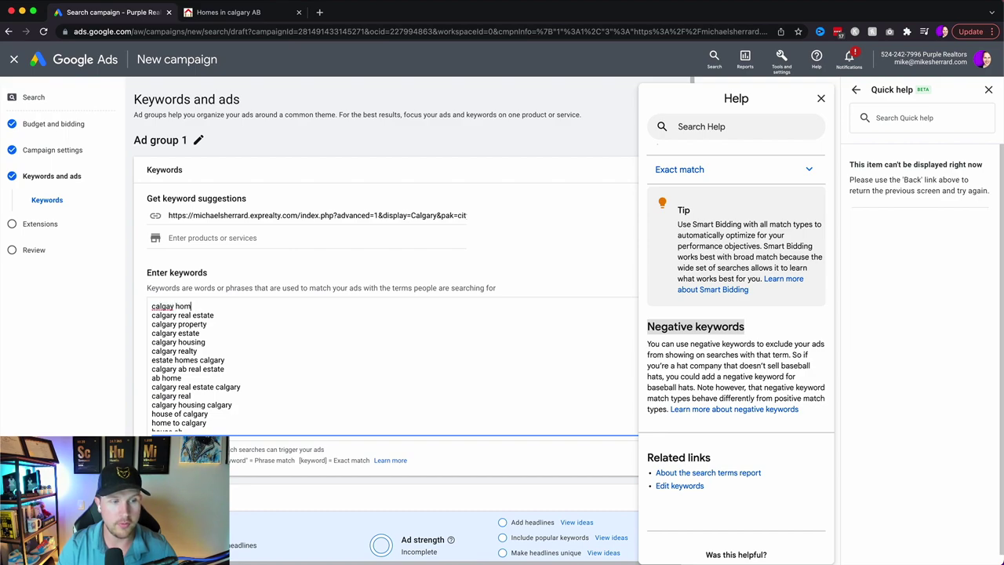
key("BackSpace")
key("BackSpace")
key("BackSpace")
key("BackSpace")
key("BackSpace")
type("ry homes for sale")
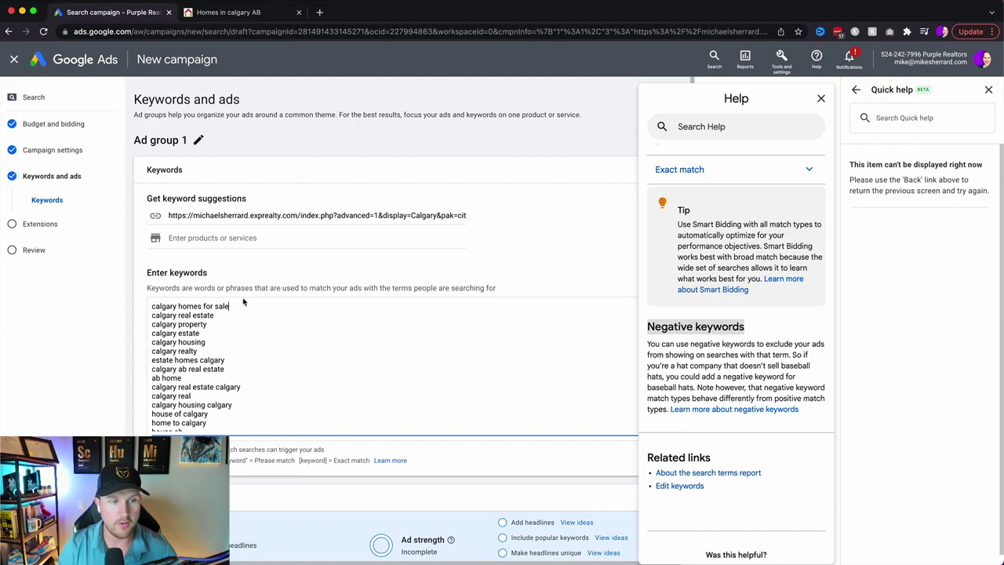
key("Return")
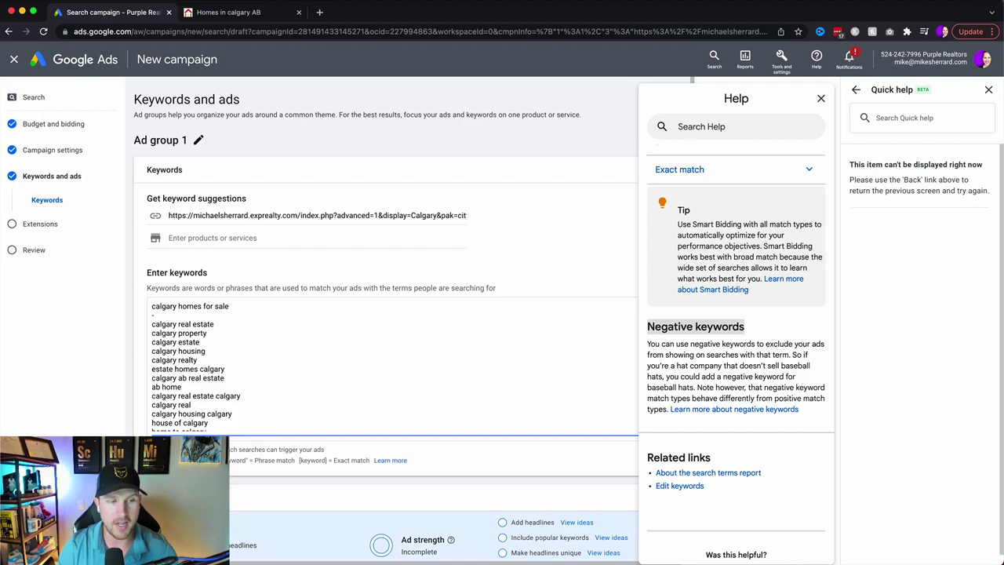
Type trial negative keyword lines '- pets' and '- dogs', then delete them
type("- oppets")
key("Return")
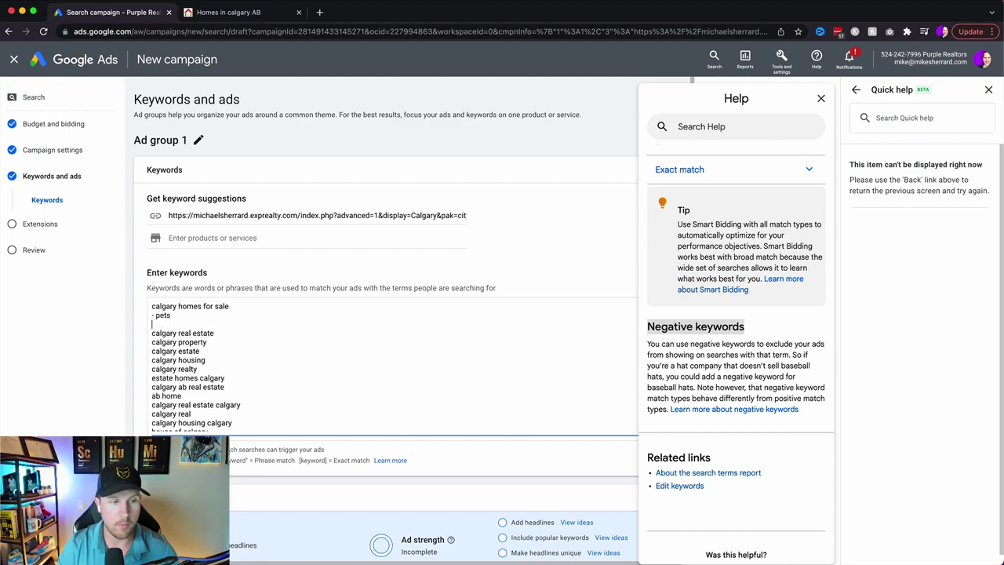
type("-")
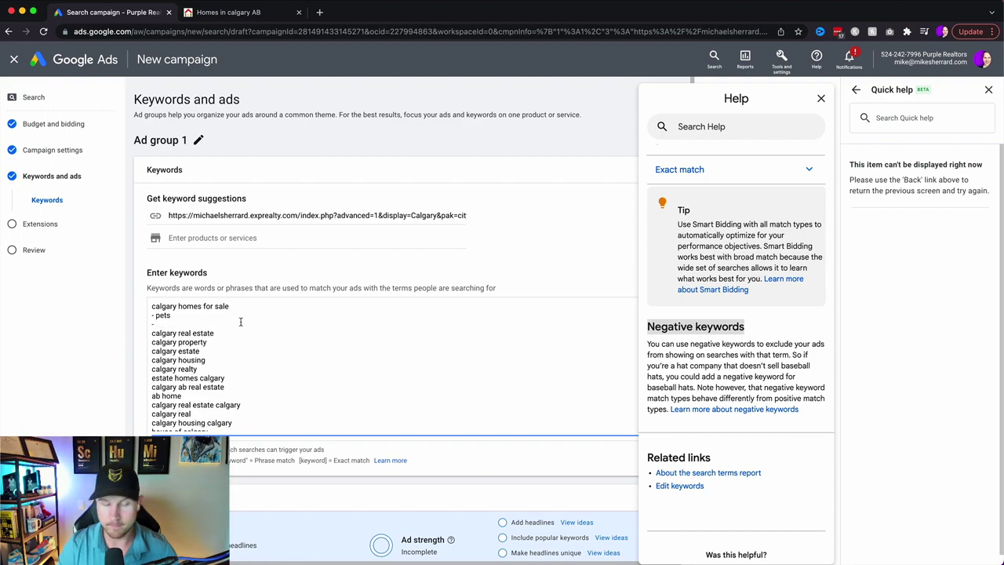
type(" dogs")
key("Return")
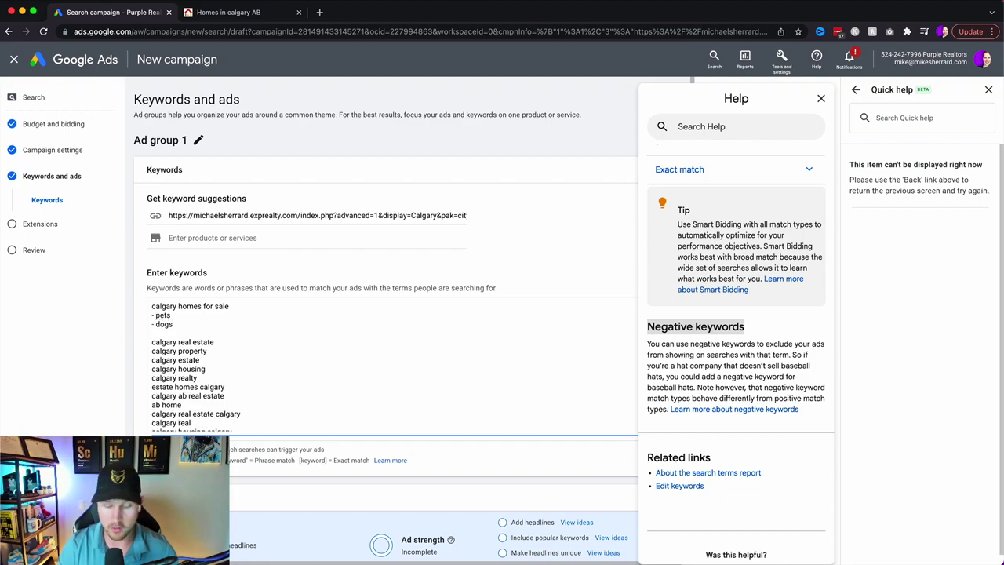
key("shift+Up")
key("shift+Up")
key("BackSpace")
key("BackSpace")
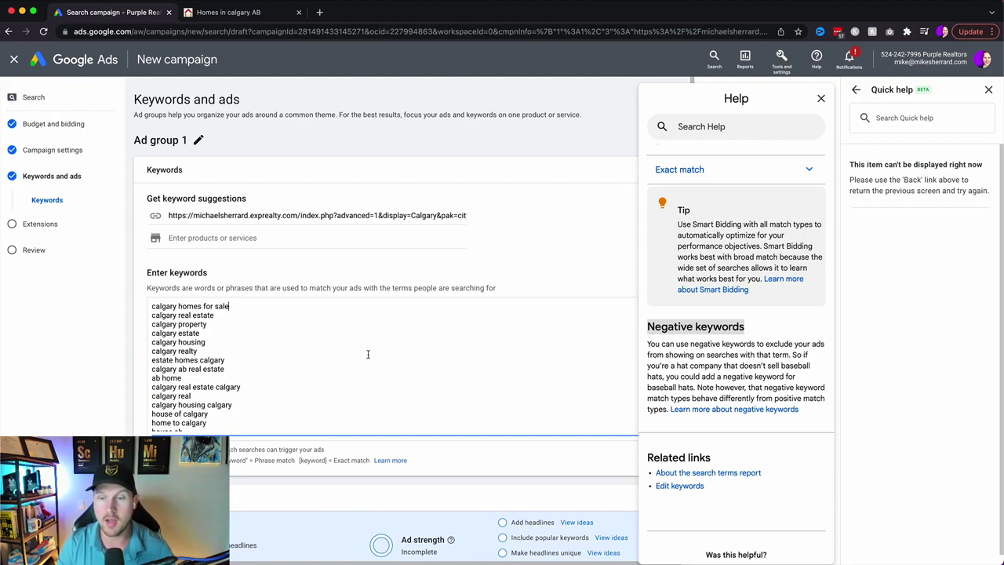
Highlight the Negative keywords heading and the keyword list to review them
left_click(669, 331)
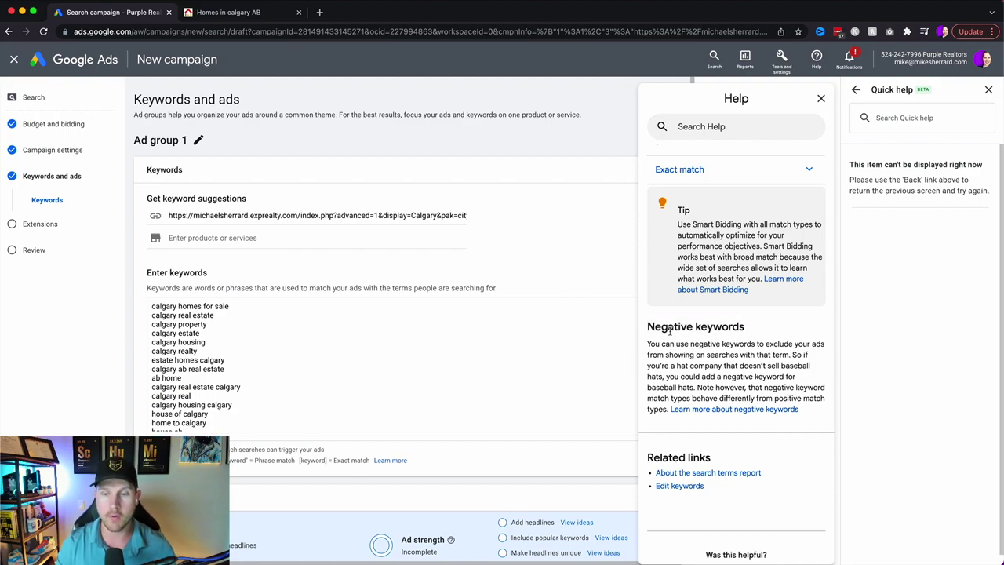
left_click_drag(754, 332, 638, 328)
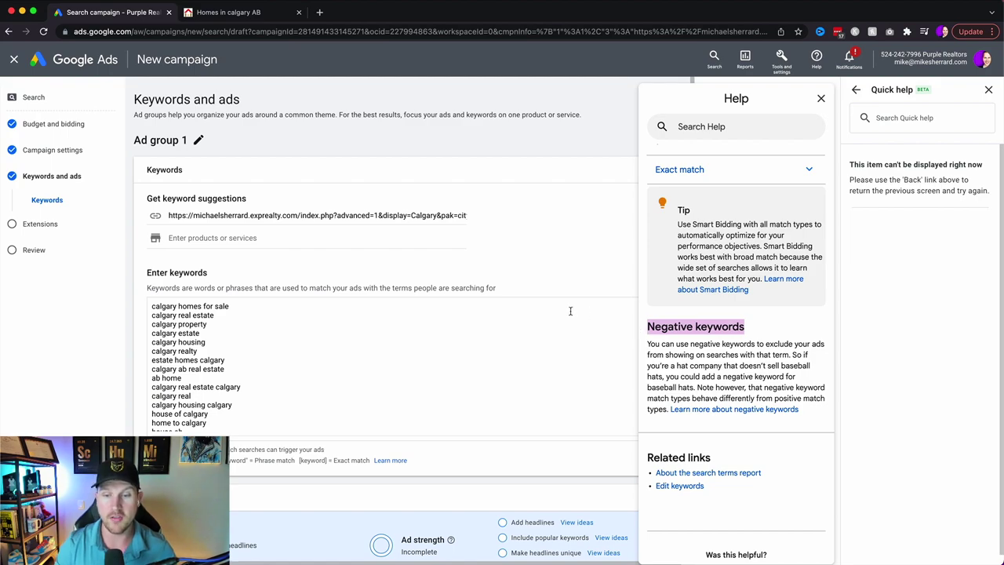
left_click(552, 283)
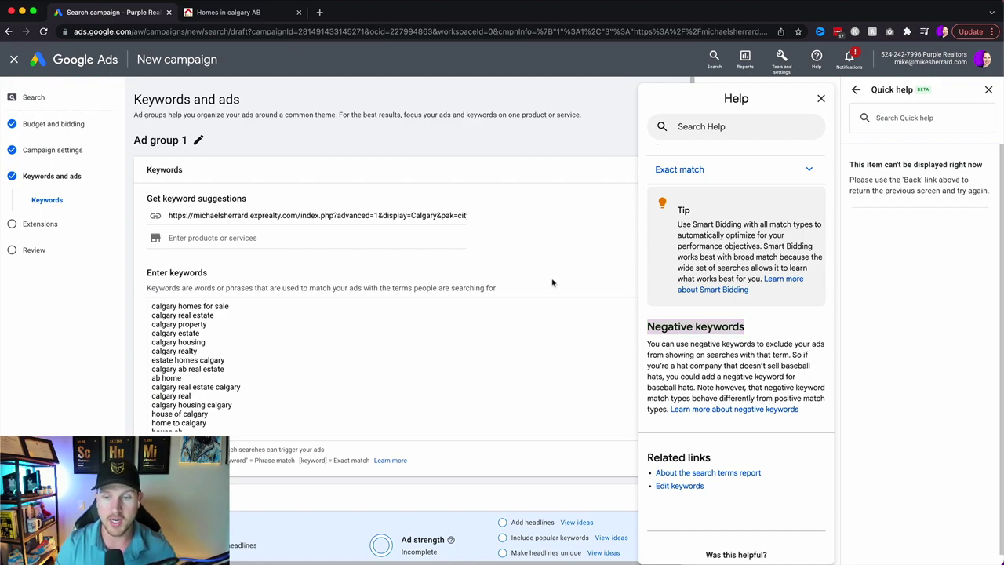
left_click_drag(153, 306, 240, 406)
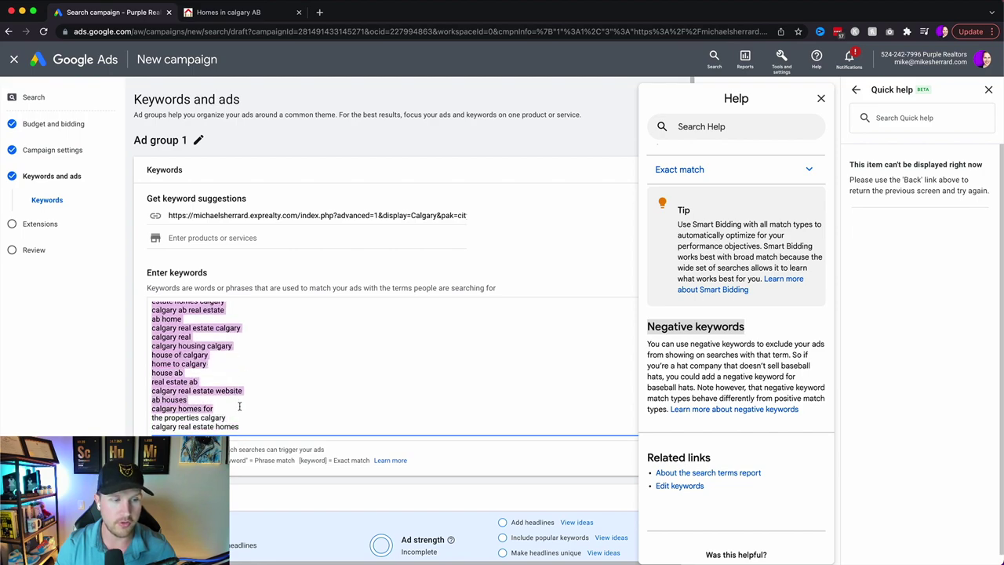
left_click(258, 398)
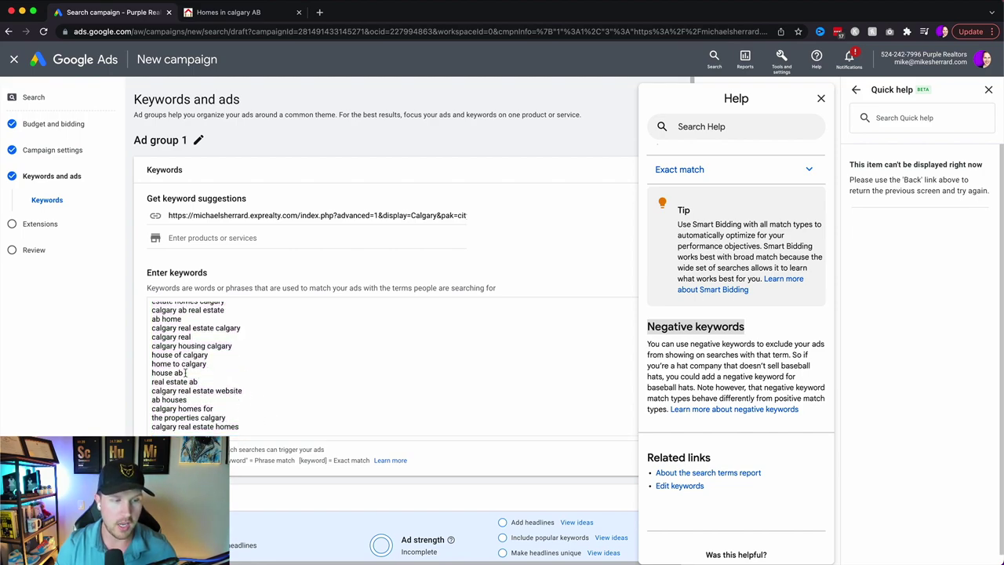
left_click_drag(255, 421, 119, 331)
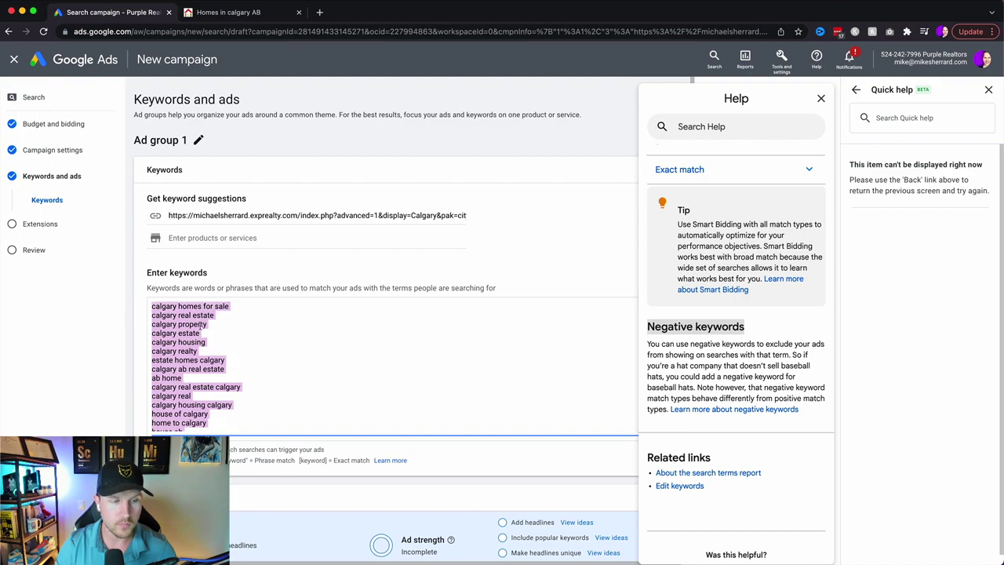
left_click(185, 355)
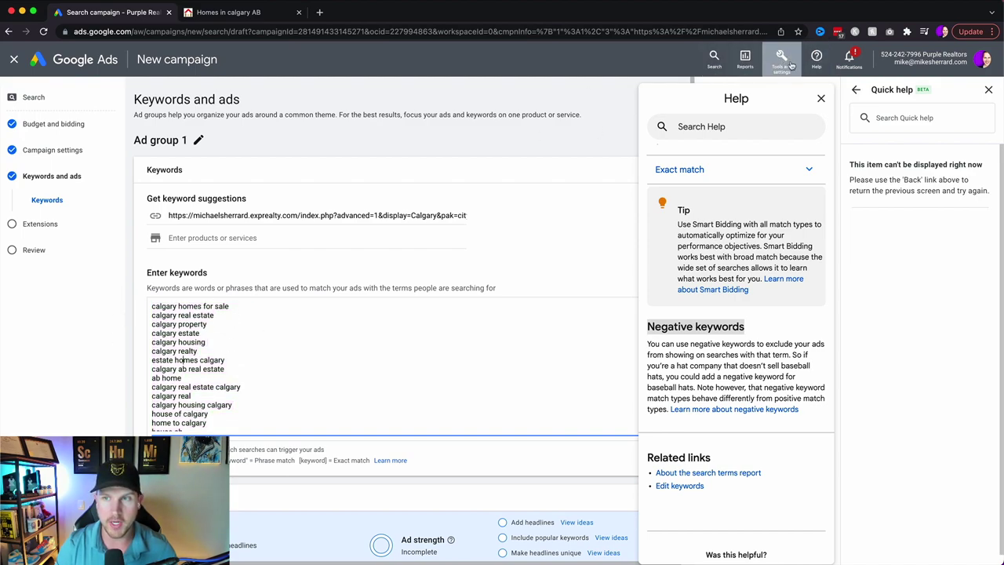
scroll(404, 284, "down", 1)
Close the Help panel, check headline suggestions, and move to the first Display path field
scroll(403, 284, "down", 5)
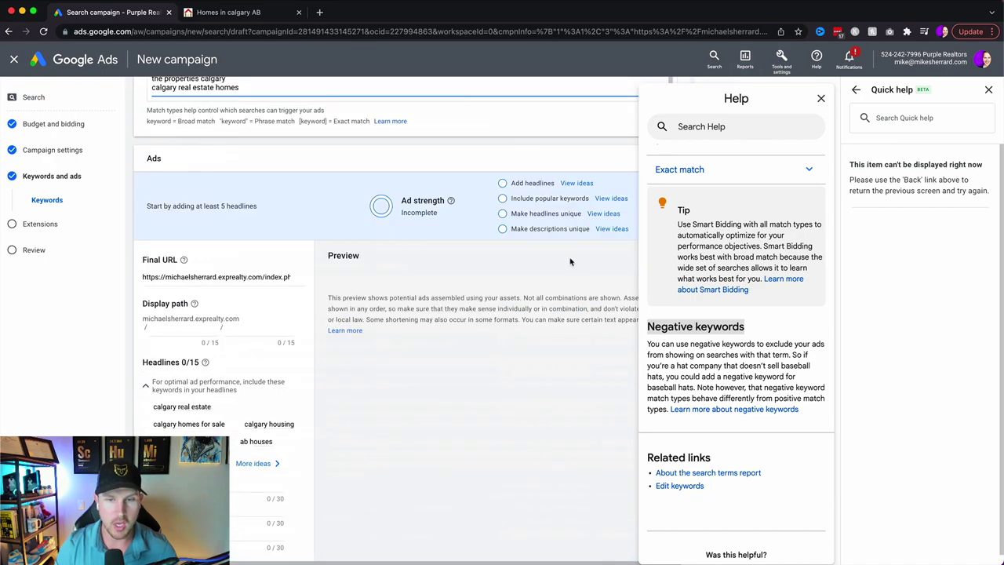
left_click(821, 100)
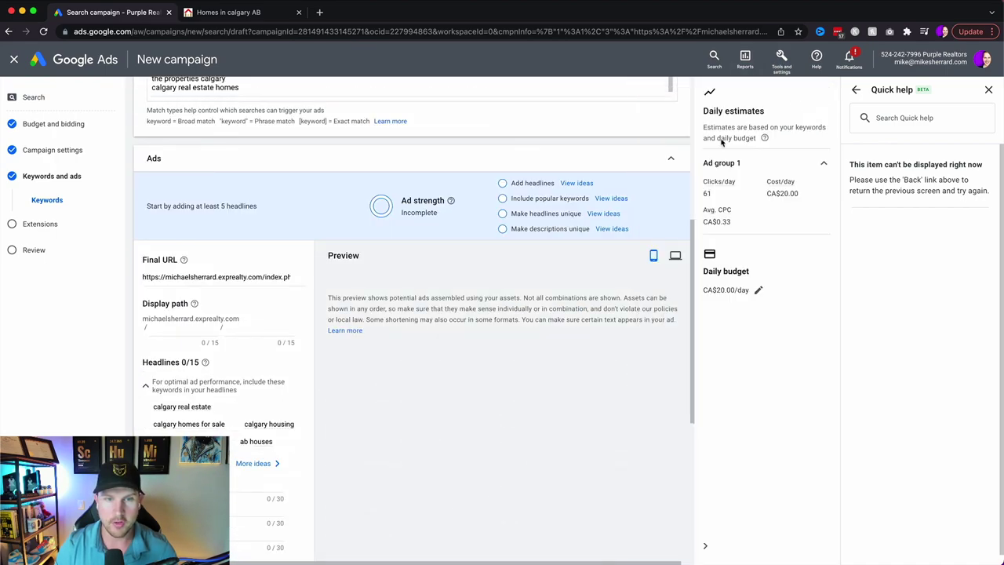
scroll(428, 283, "down", 1)
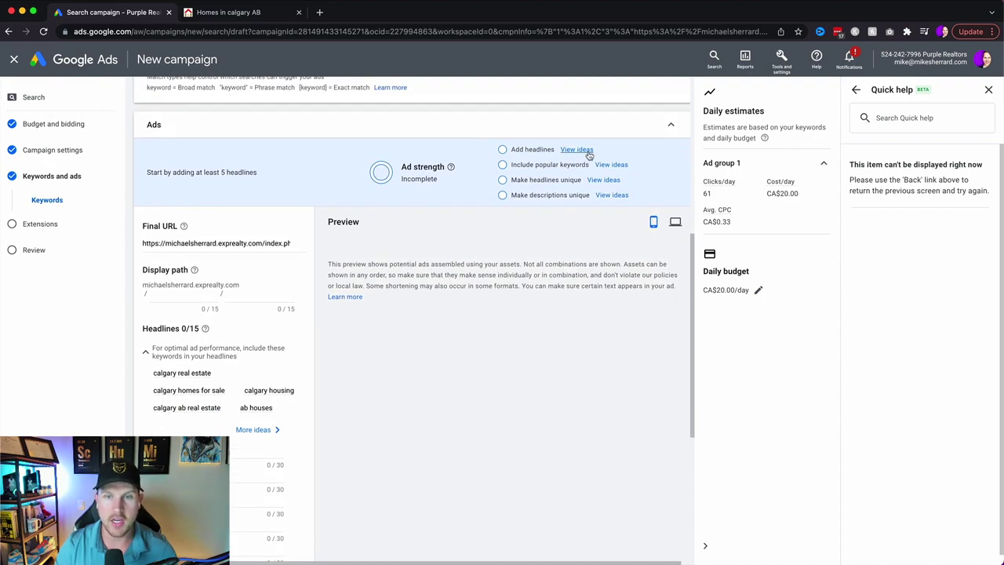
left_click(587, 152)
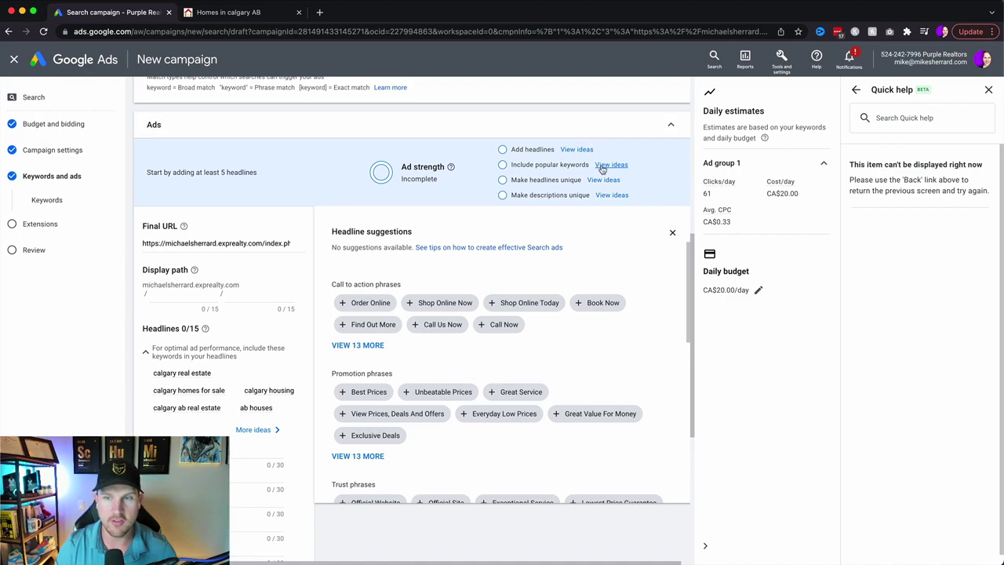
left_click(672, 232)
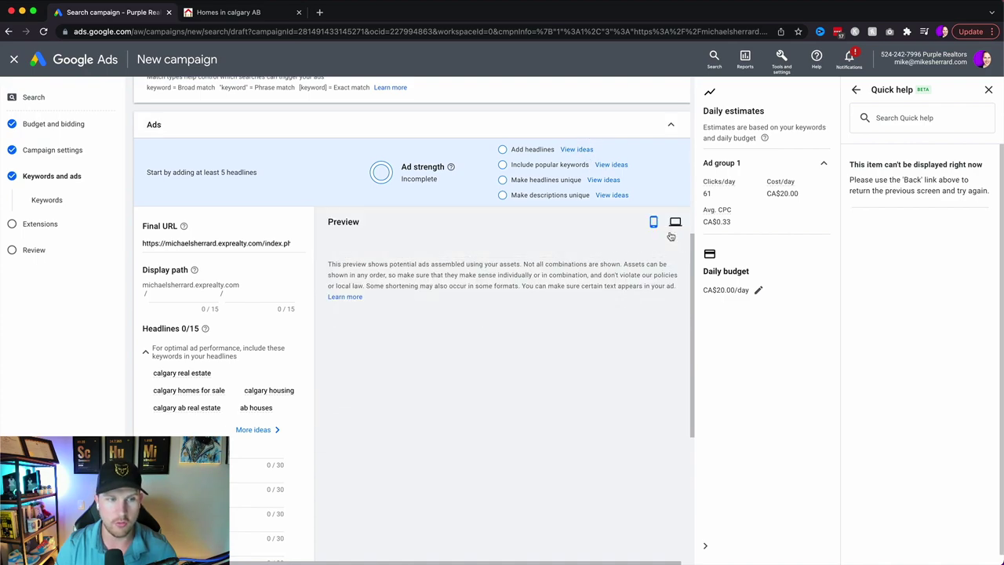
left_click(191, 300)
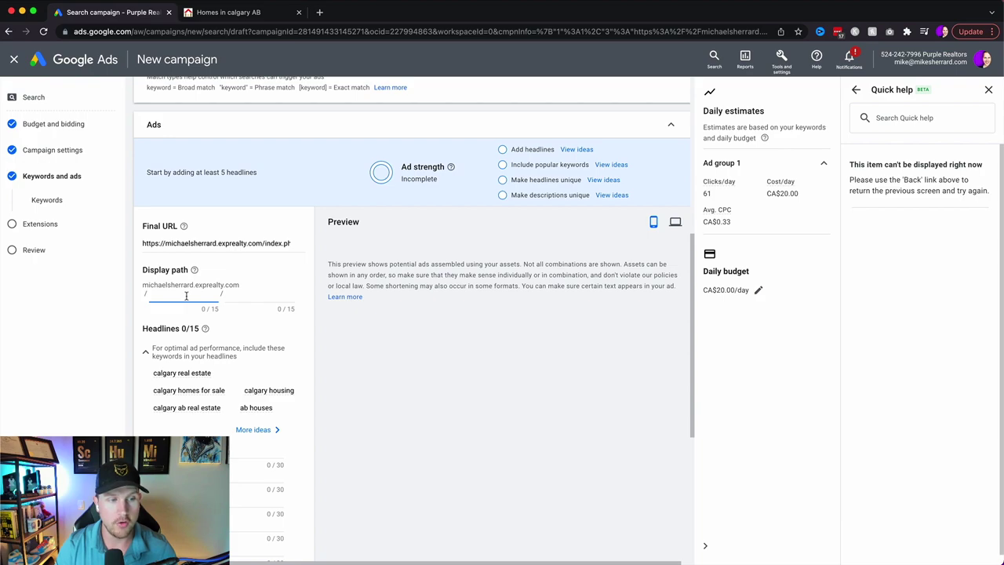
Enter 'calgary' and 'homesforsale' as the two display path parts
type("calgaryt")
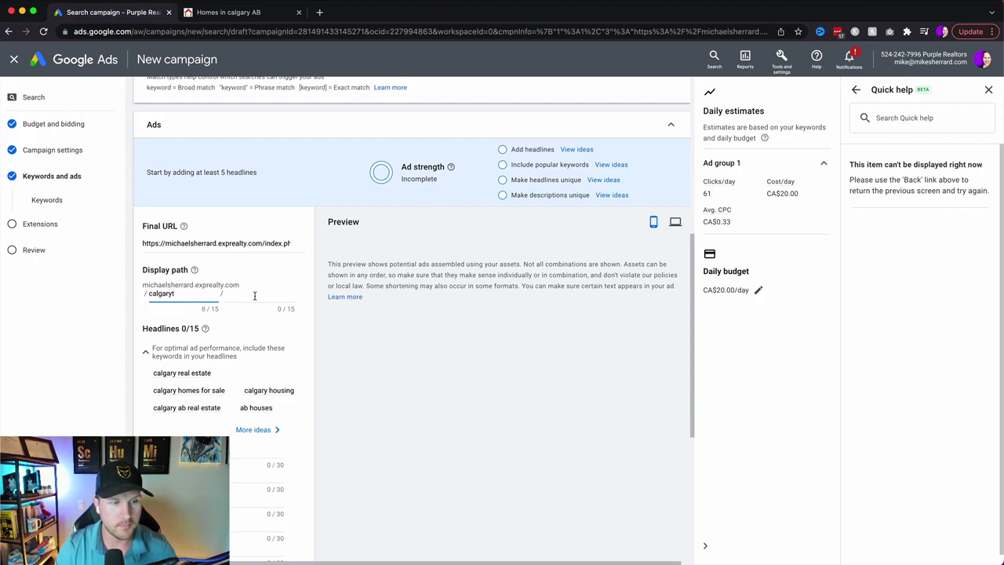
key("BackSpace")
left_click(275, 298)
type("homesfors")
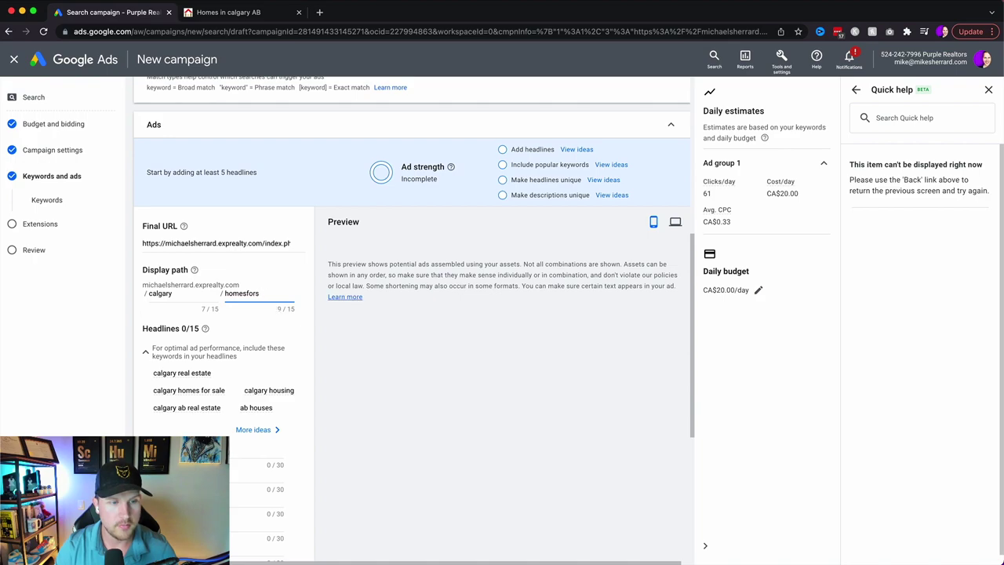
type("ale")
left_click(268, 274)
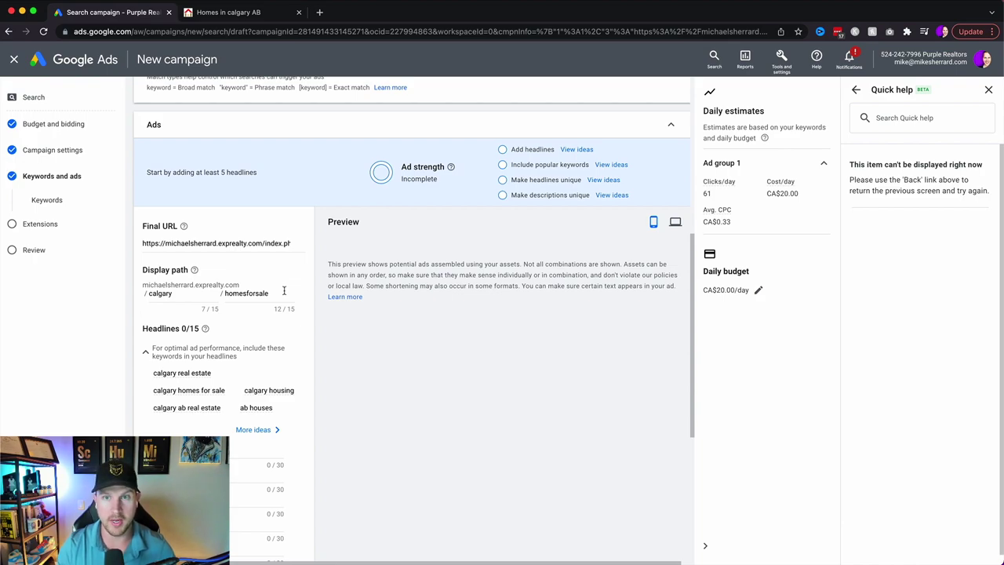
Look over the still-empty Headlines and Descriptions sections of the ad
scroll(228, 320, "down", 5)
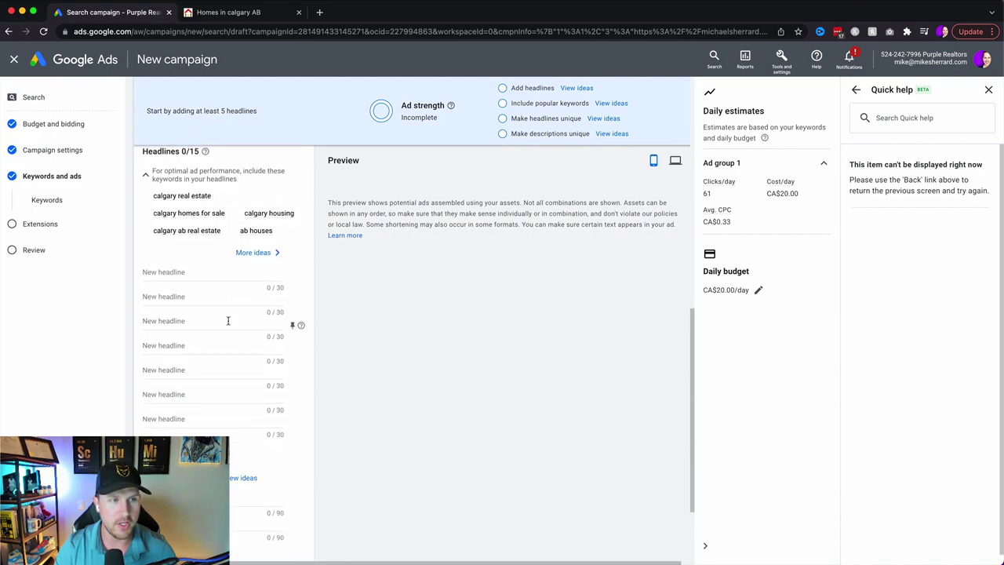
scroll(205, 196, "up", 1)
mouse_move(206, 185)
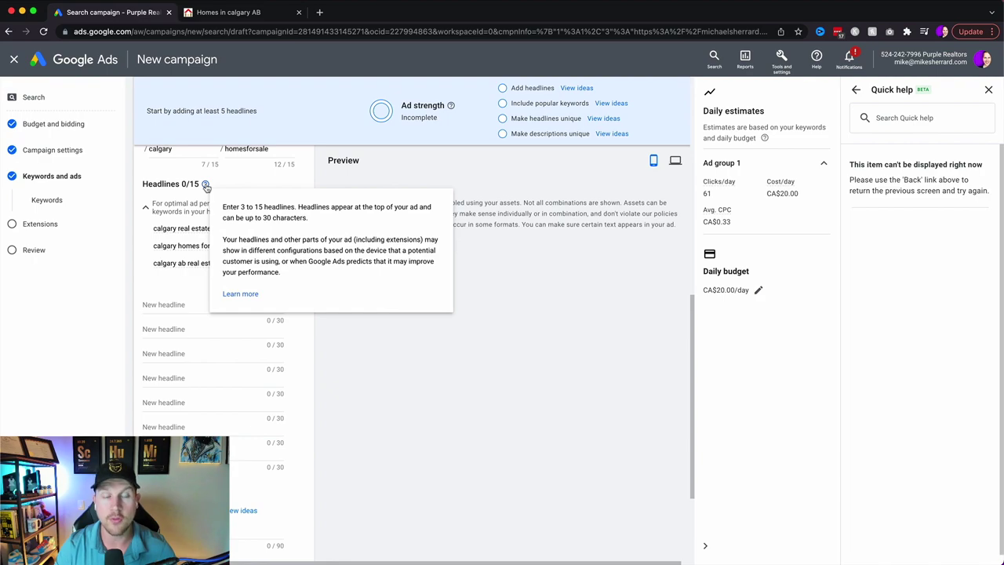
scroll(180, 264, "down", 4)
mouse_move(211, 363)
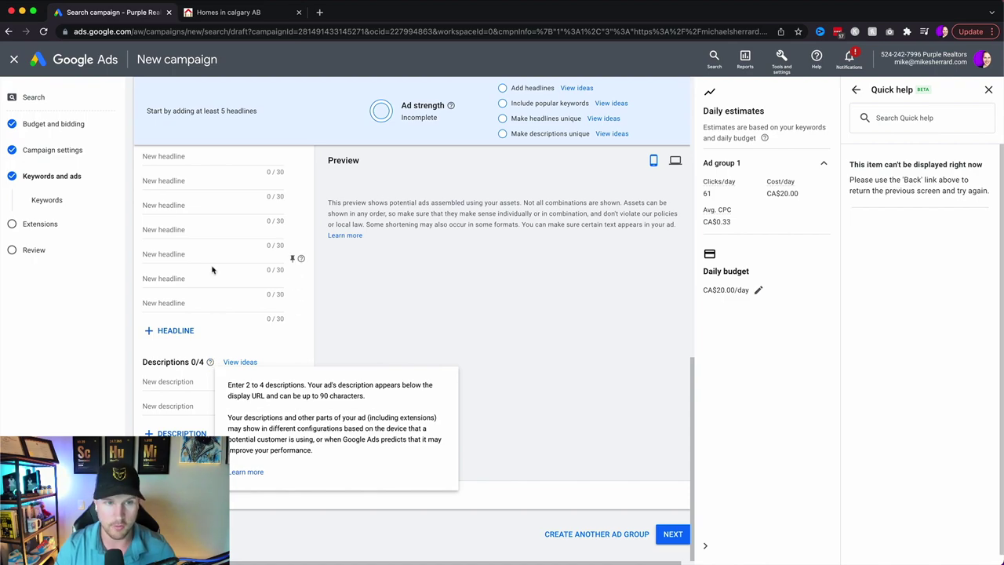
scroll(414, 253, "up", 3)
scroll(414, 252, "up", 3)
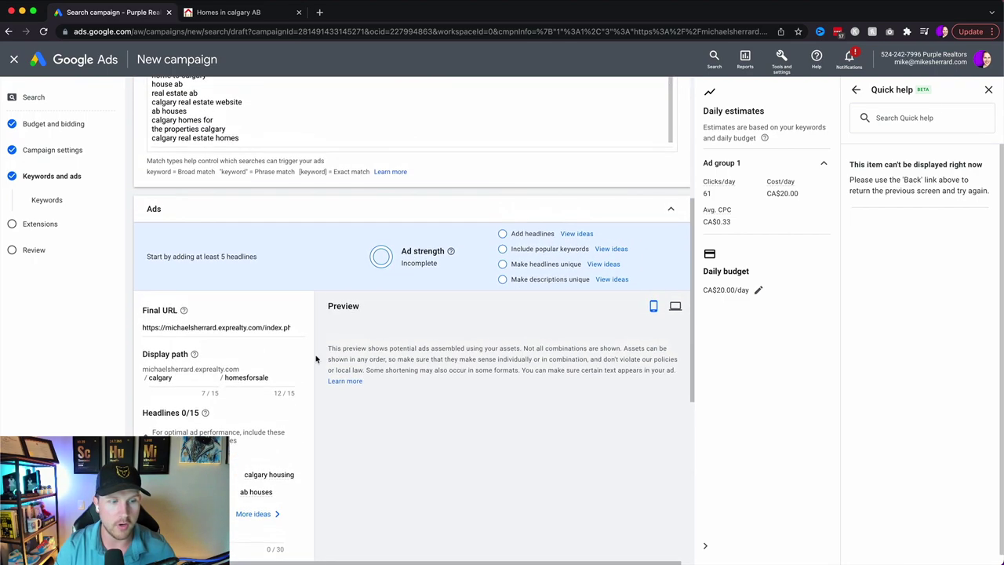
scroll(317, 356, "down", 3)
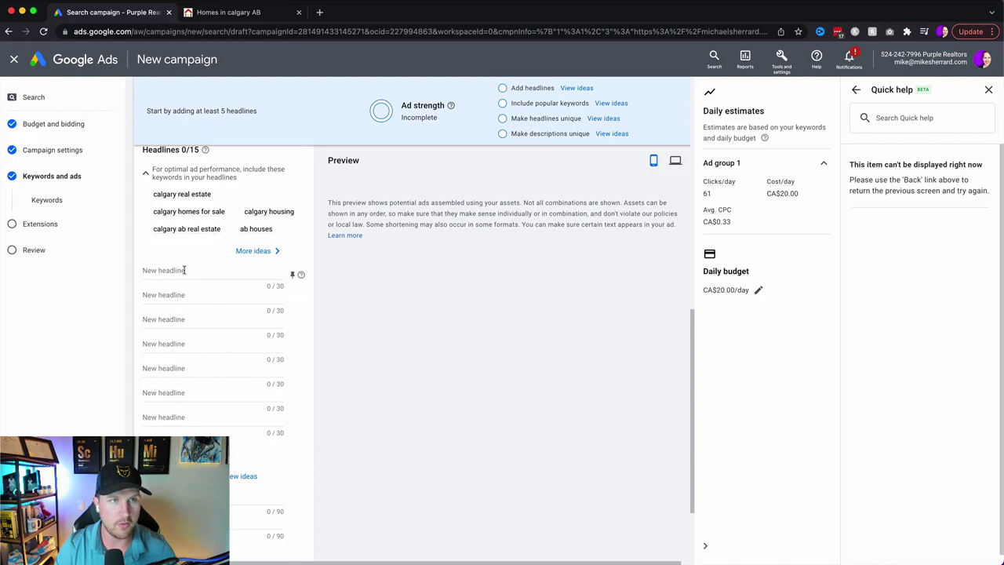
Search Google for 'calgary homes for sale' in a new browser tab
left_click(319, 11)
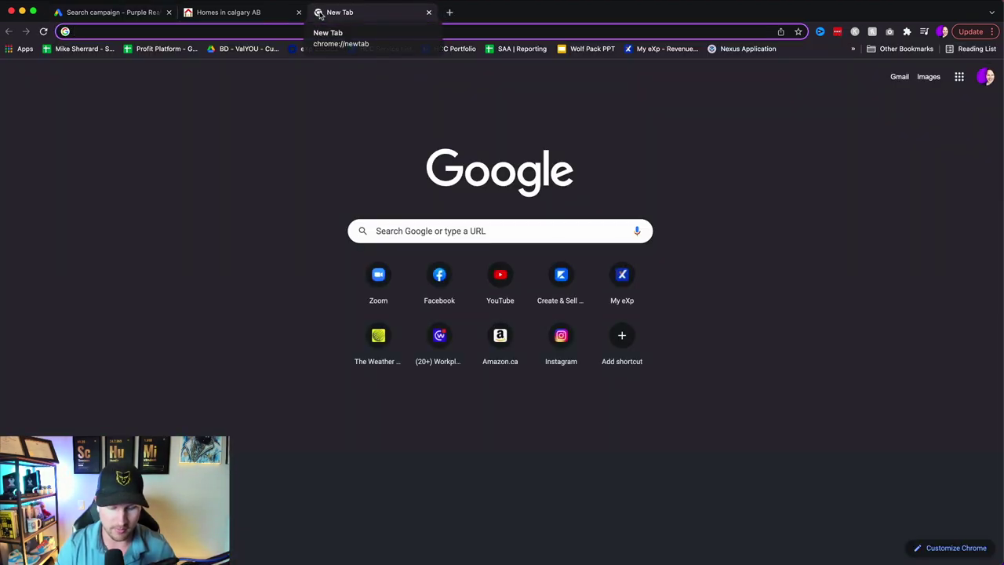
type("calgary homes for sale")
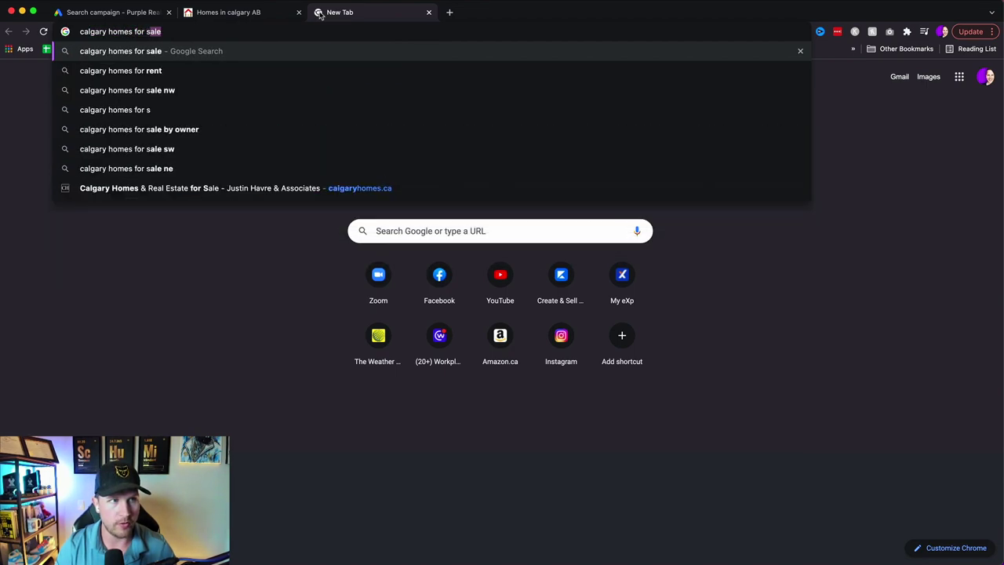
key("Return")
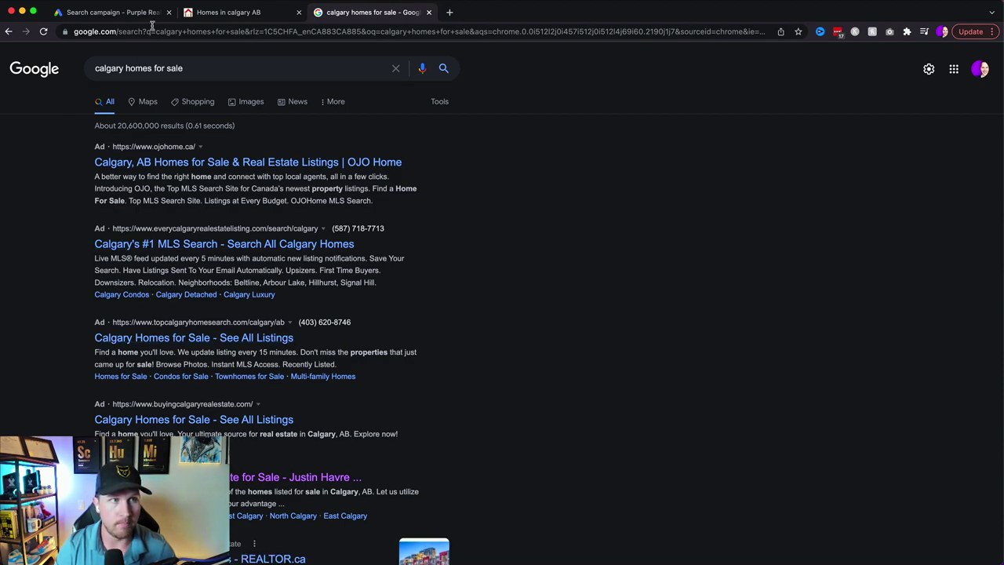
Add headlines 'Most Popular Calgary Homes', 'View All Listings' and 'Updated in Real Time' to the ad
left_click(217, 17)
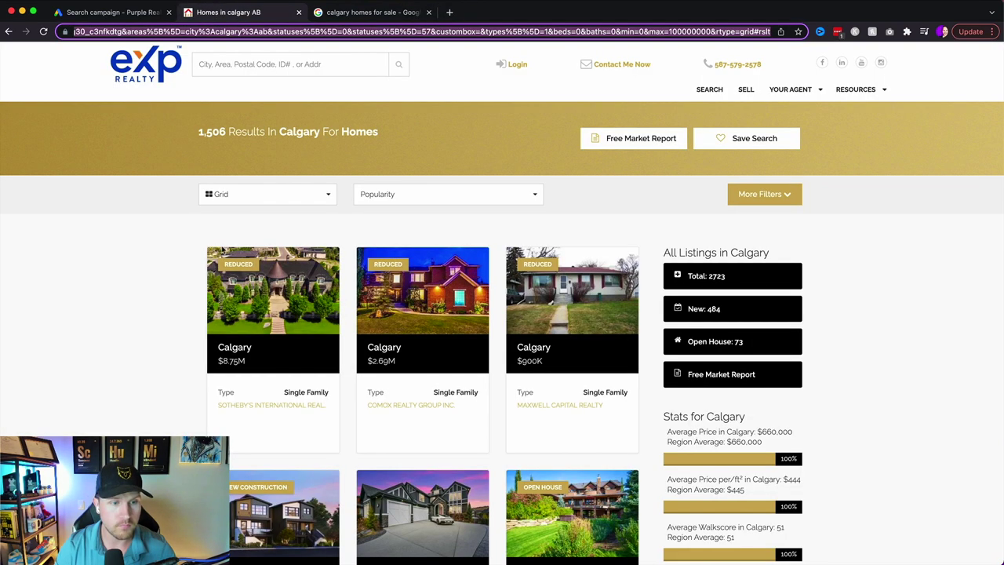
left_click(129, 13)
left_click(168, 269)
type("Most Pop")
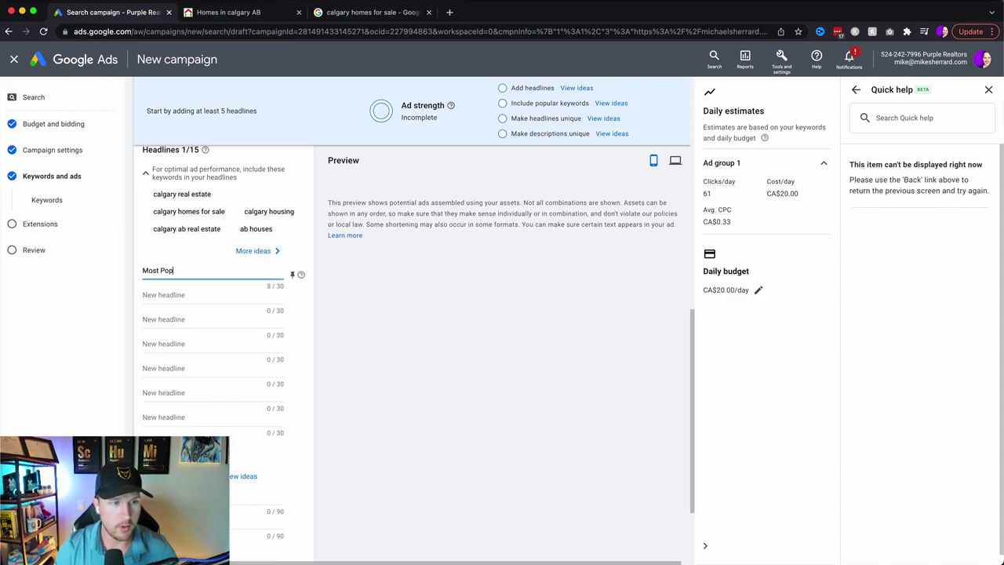
type("ular Calgary Homes")
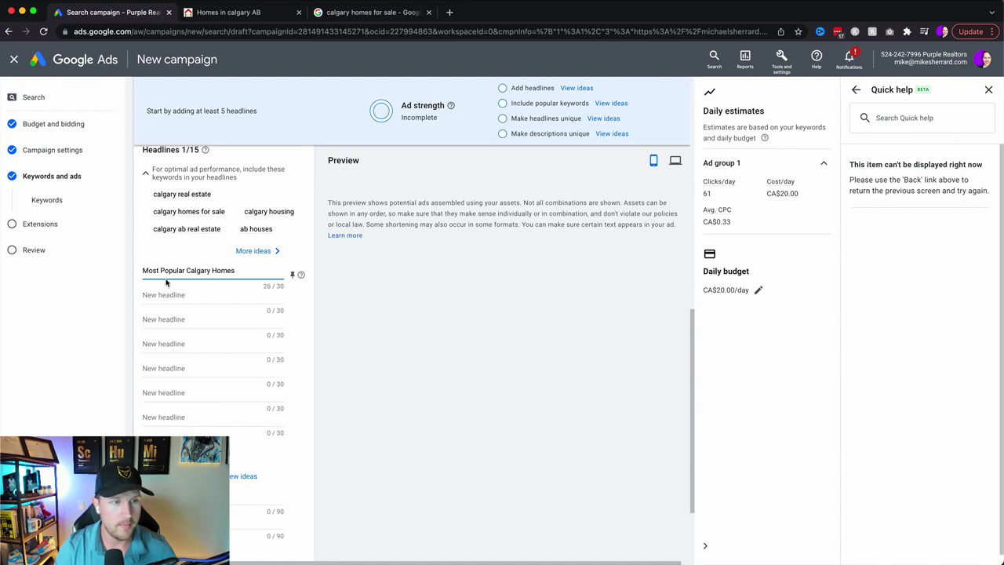
left_click(188, 295)
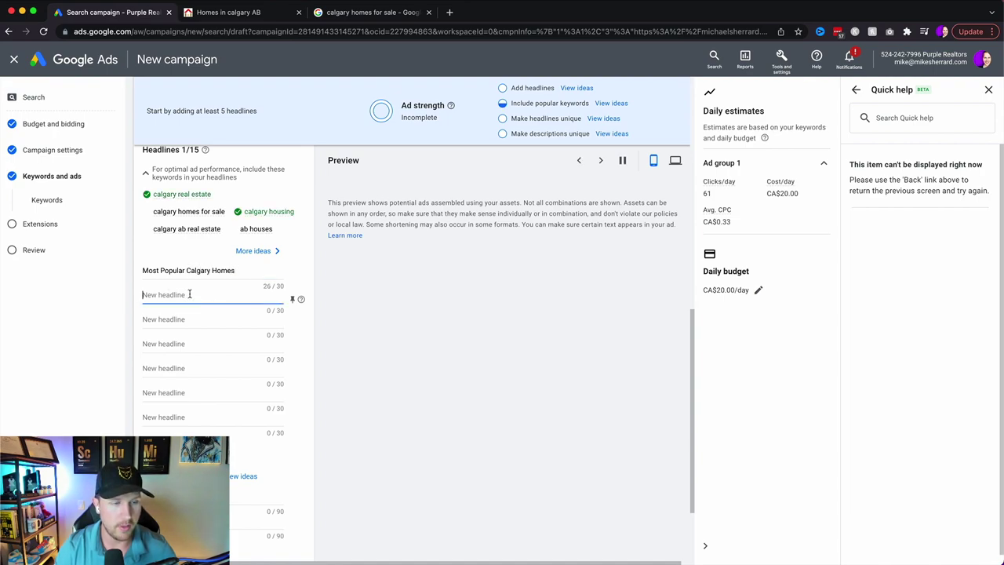
type("View All Listings")
left_click(205, 318)
type("Updated")
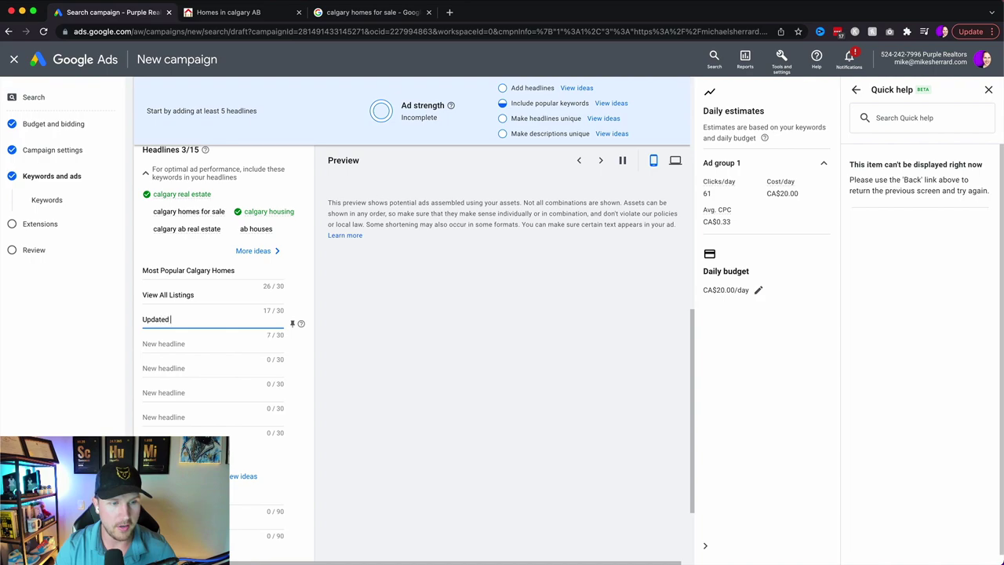
type(" in Real Time")
left_click(209, 344)
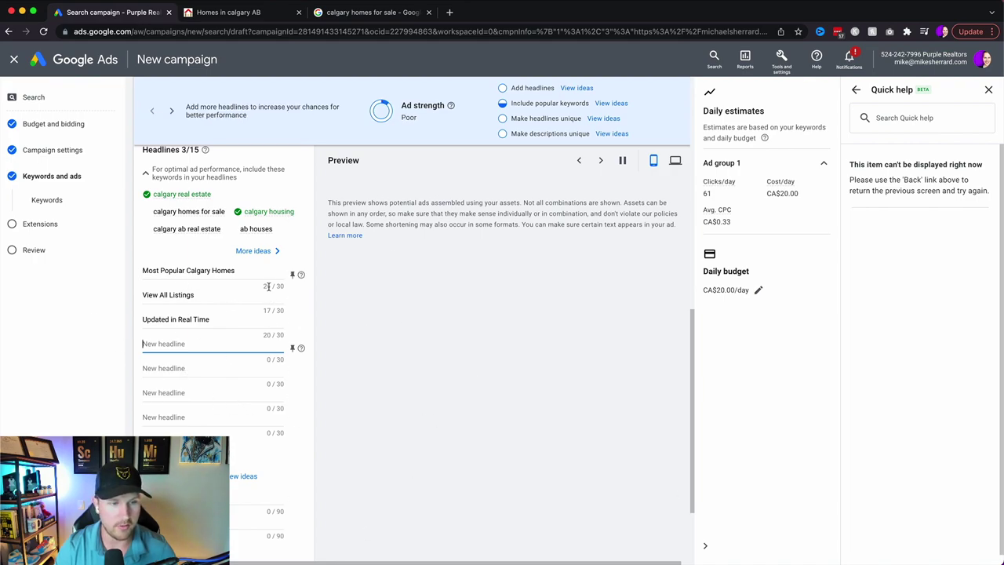
scroll(246, 384, "down", 3)
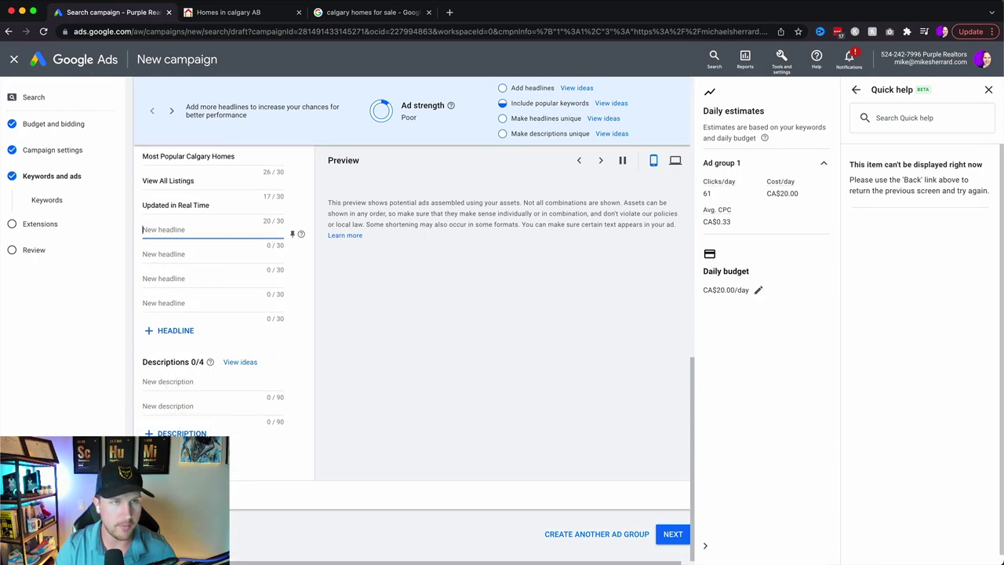
Highlight the second competitor ad's description and headline in the Google results
left_click(374, 12)
left_click_drag(95, 258, 429, 291)
left_click_drag(363, 245, 443, 297)
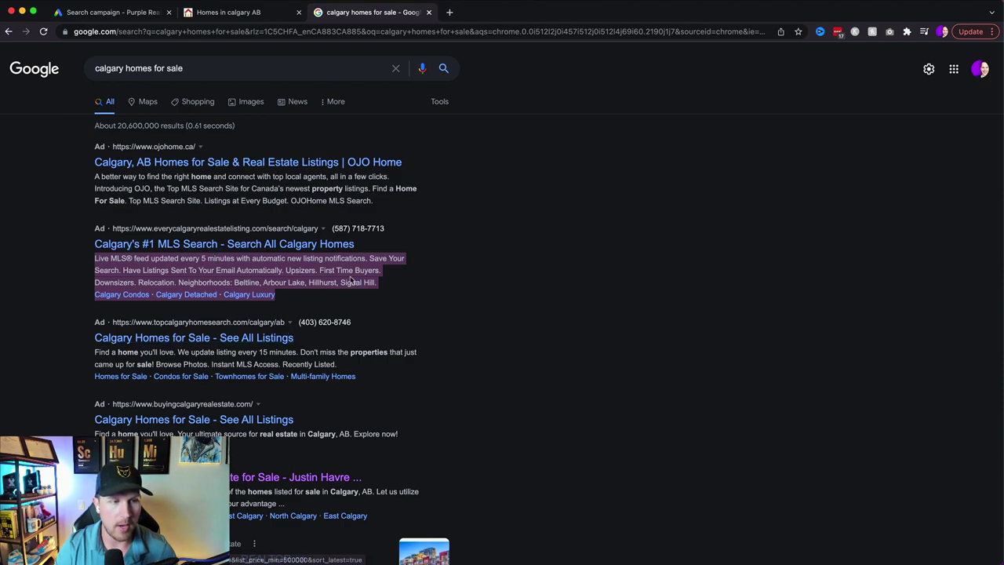
Read through the second, third and fourth competitor ad descriptions by highlighting them
left_click(199, 270)
left_click_drag(94, 260, 382, 286)
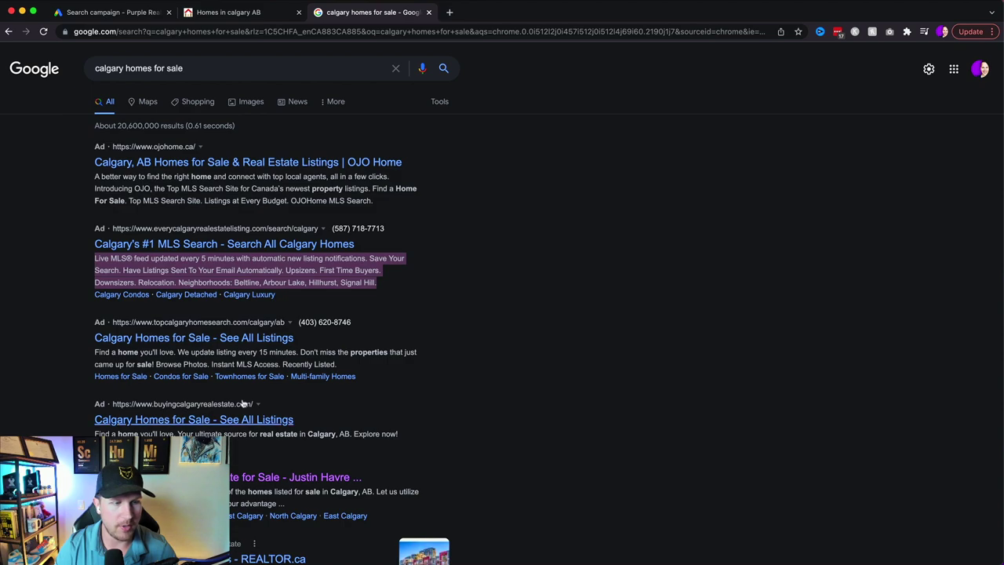
left_click_drag(111, 352, 365, 363)
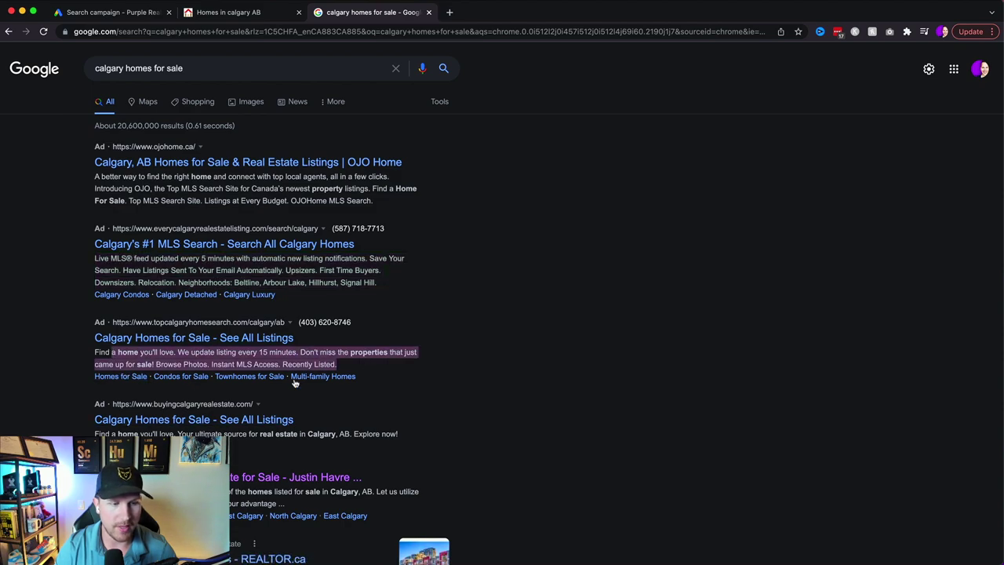
left_click_drag(176, 434, 481, 443)
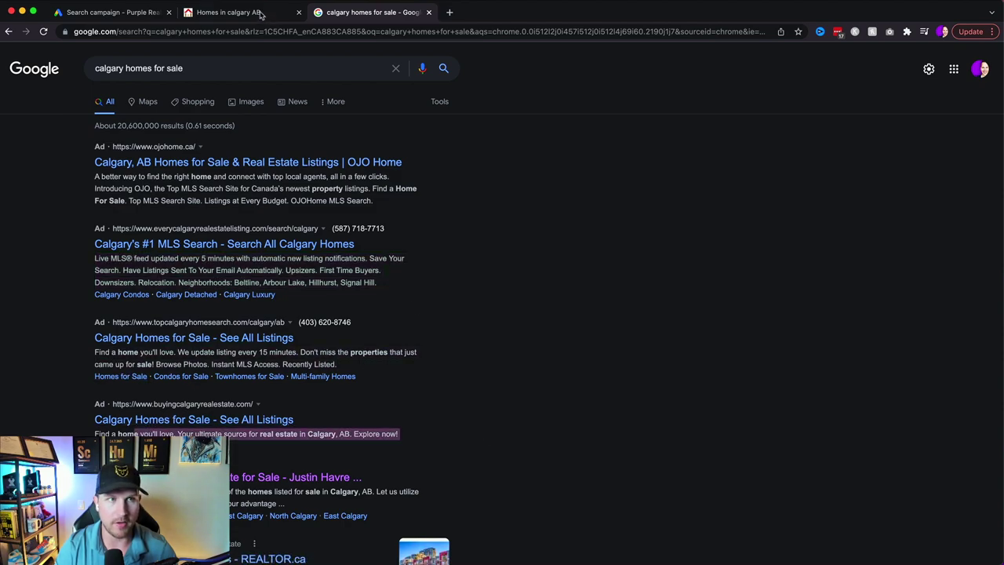
left_click(236, 13)
Write descriptions 'View the most popular listings for sale right now in Calgary' and 'Updated in real time, every 15 minutes'
left_click(118, 13)
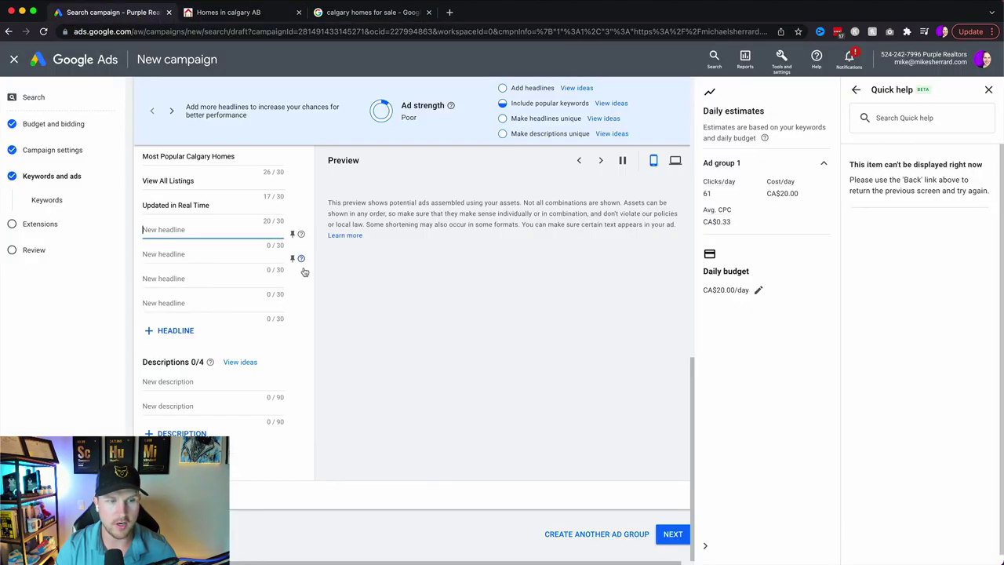
left_click(196, 382)
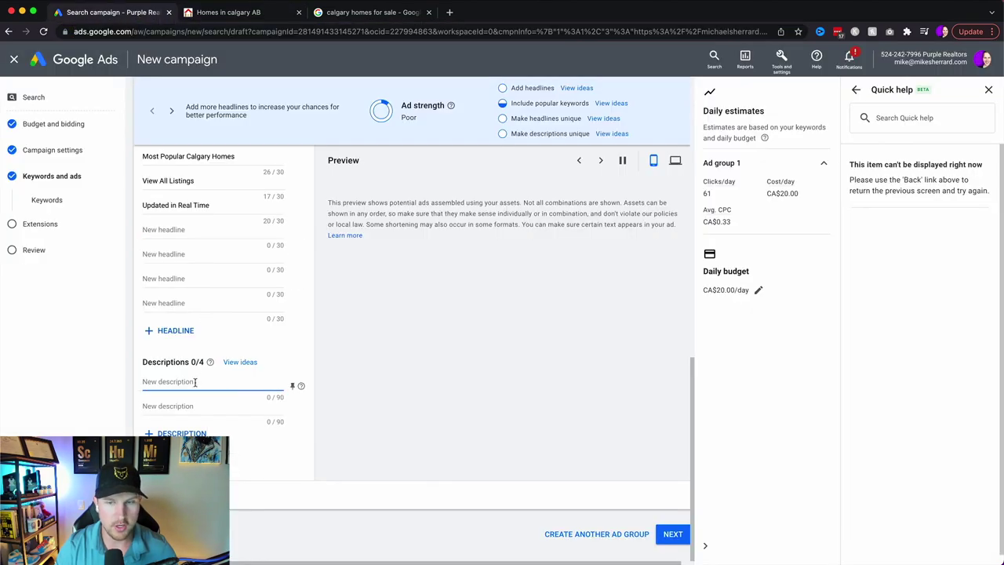
type("View")
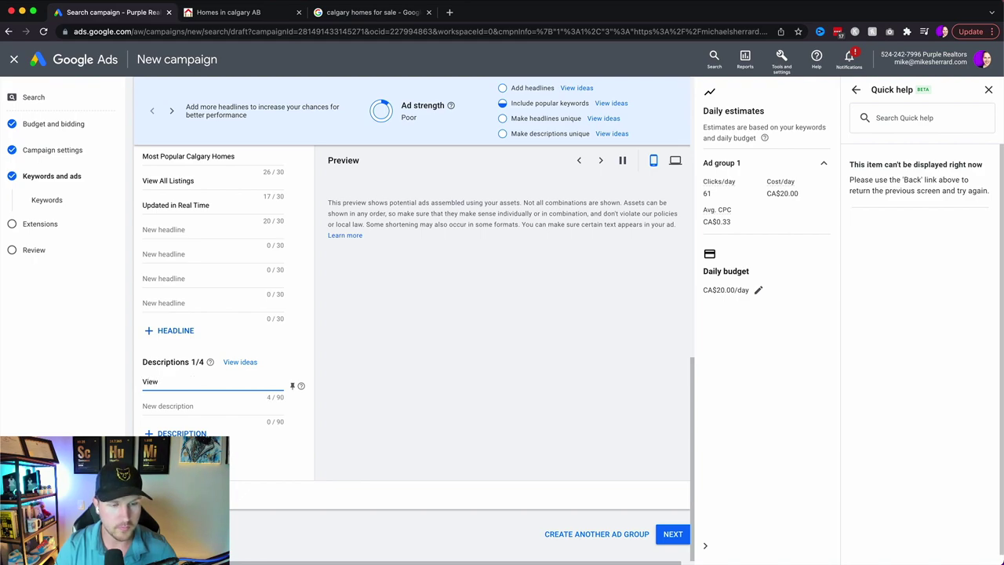
type(" the most pop")
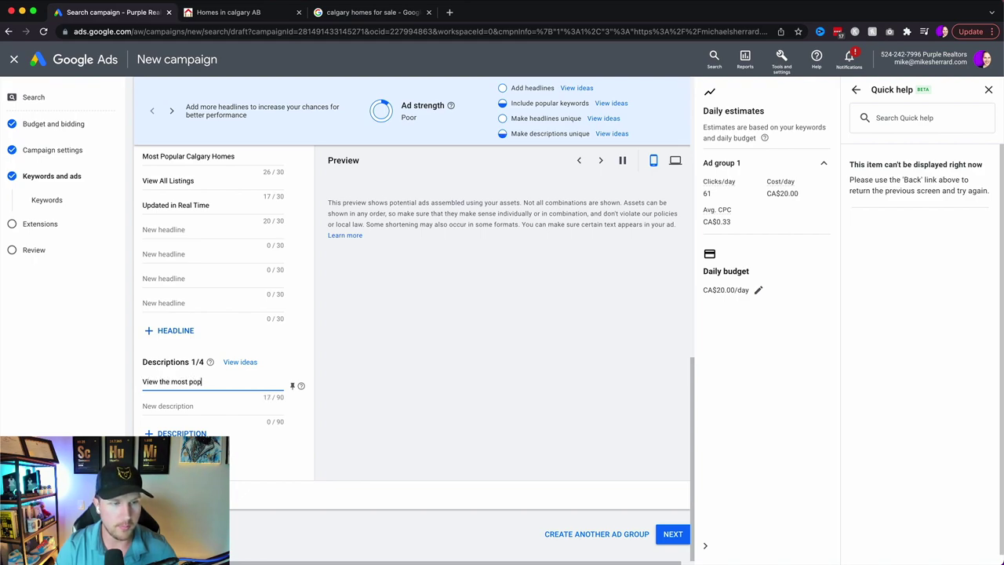
type("ular listings for sale")
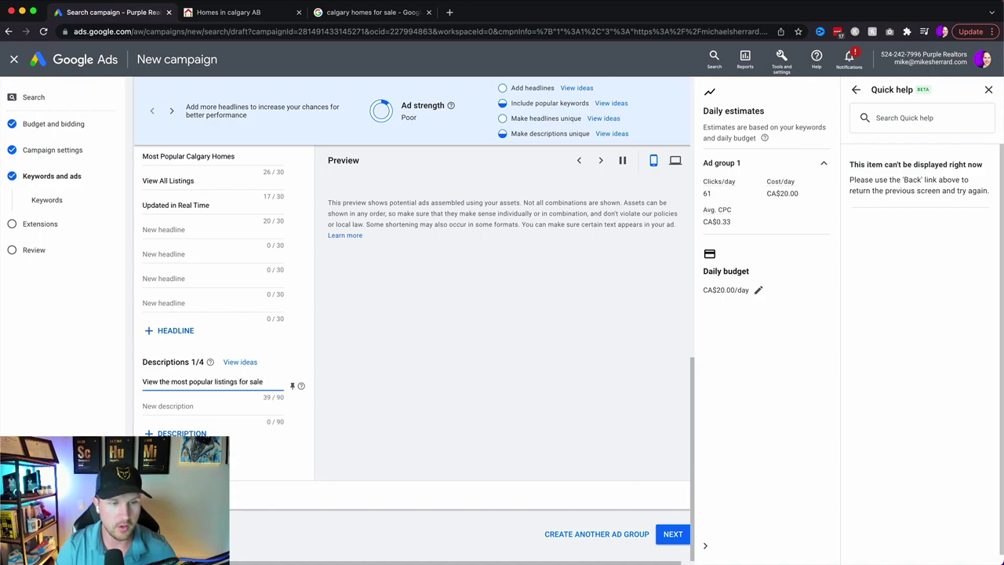
type(" right now in")
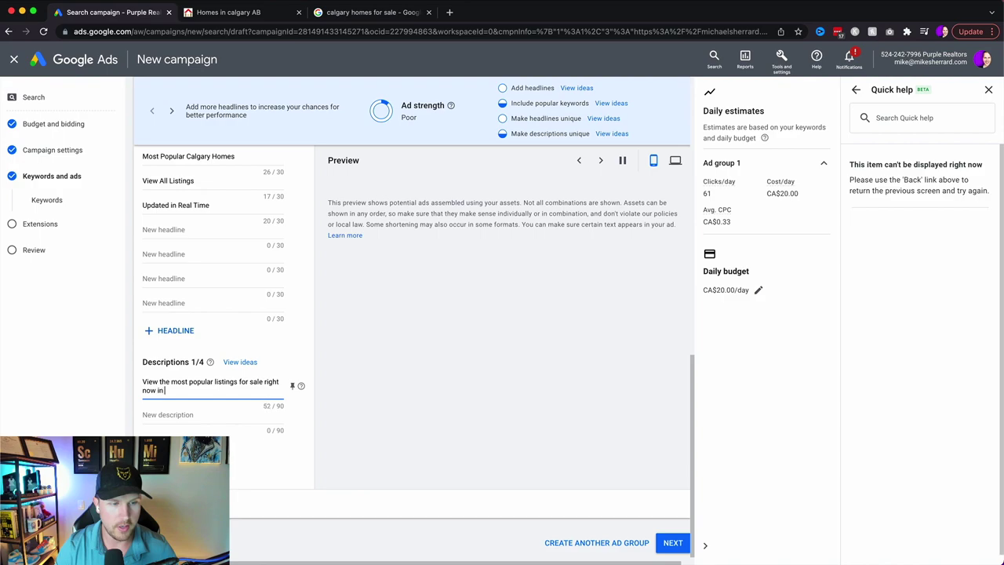
type(" Calgary")
left_click(177, 414)
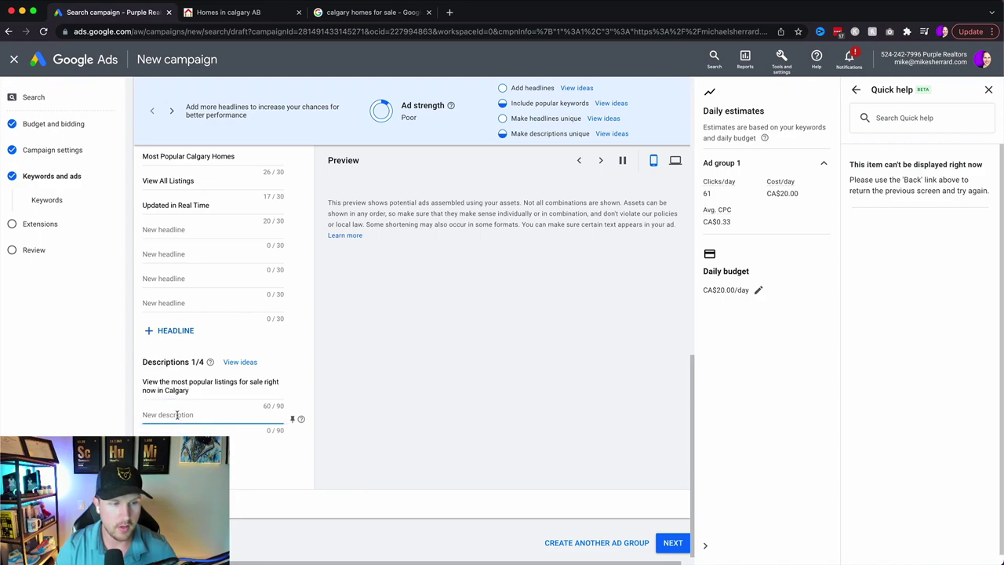
type("Updated in")
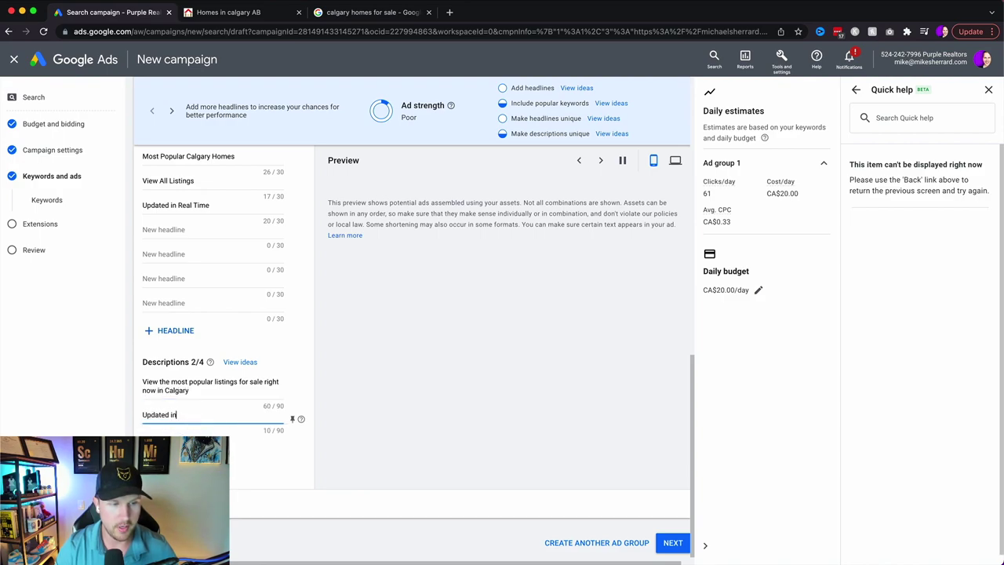
type(" real time, every 15 minutes")
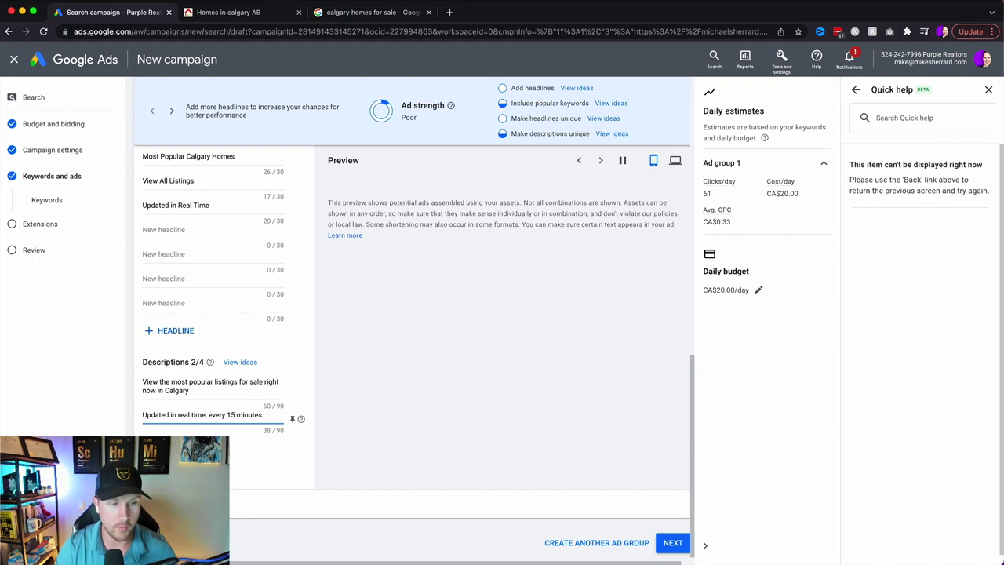
Add a third description starting with 'S', then check the competitor ads
left_click(188, 467)
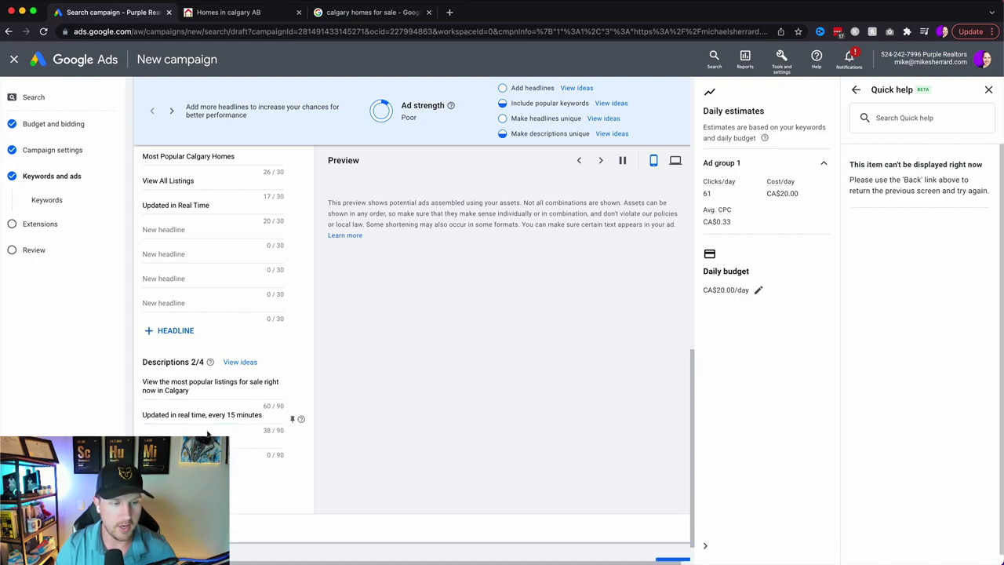
scroll(198, 405, "down", 1)
left_click(198, 406)
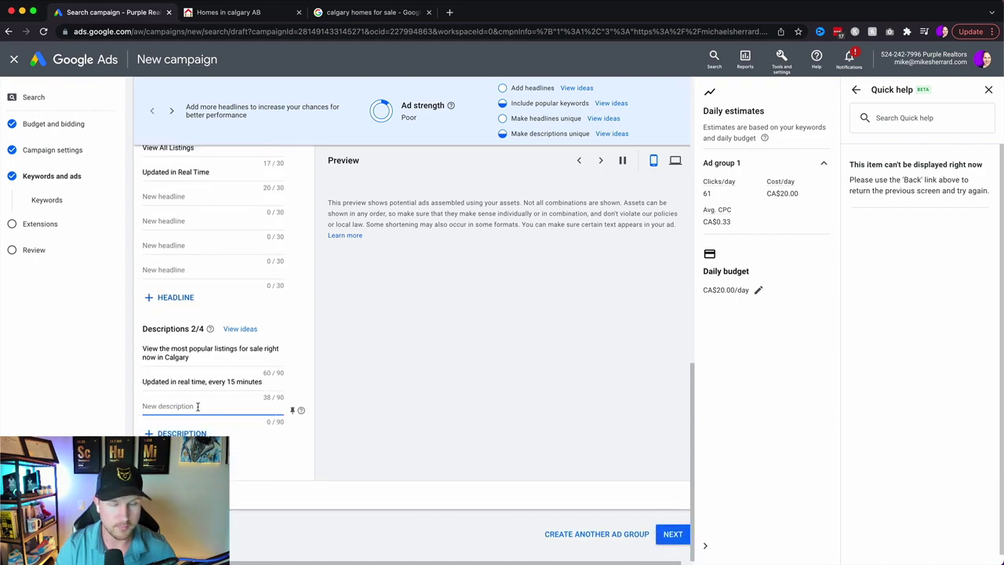
type("Sear")
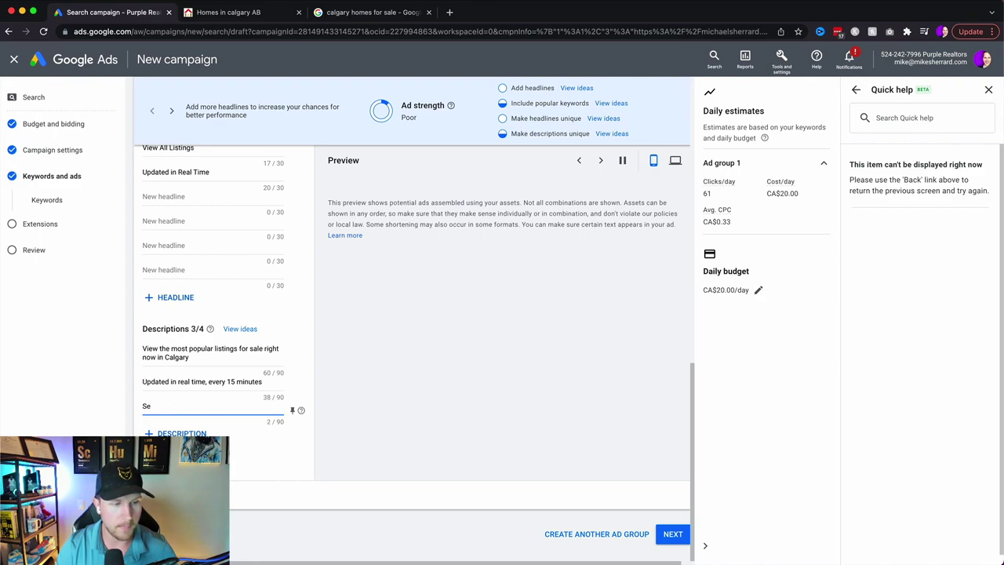
left_click(358, 14)
Review the competitor Calgary home ads and the eXp listings page before returning to the ad editor
left_click(543, 380)
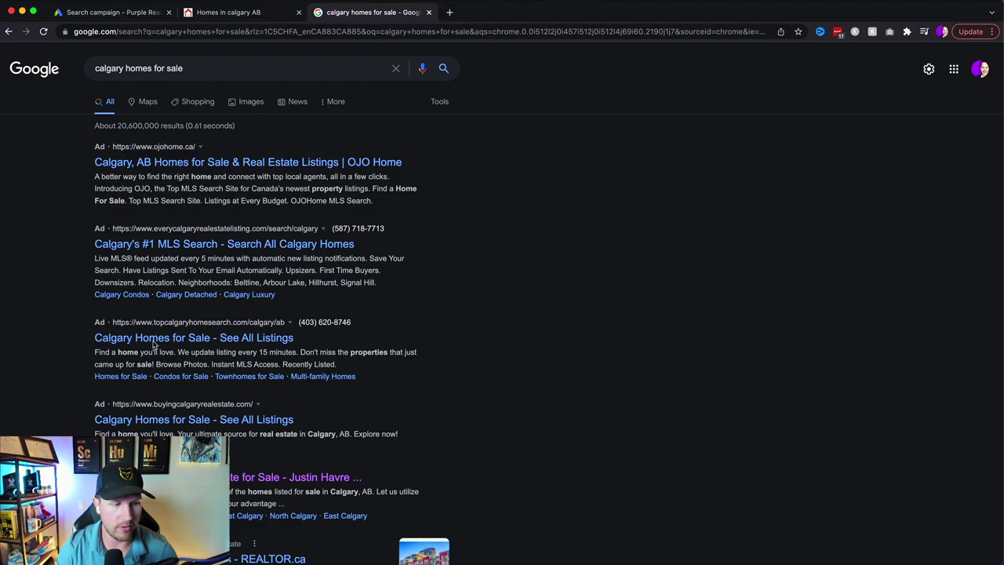
left_click(226, 11)
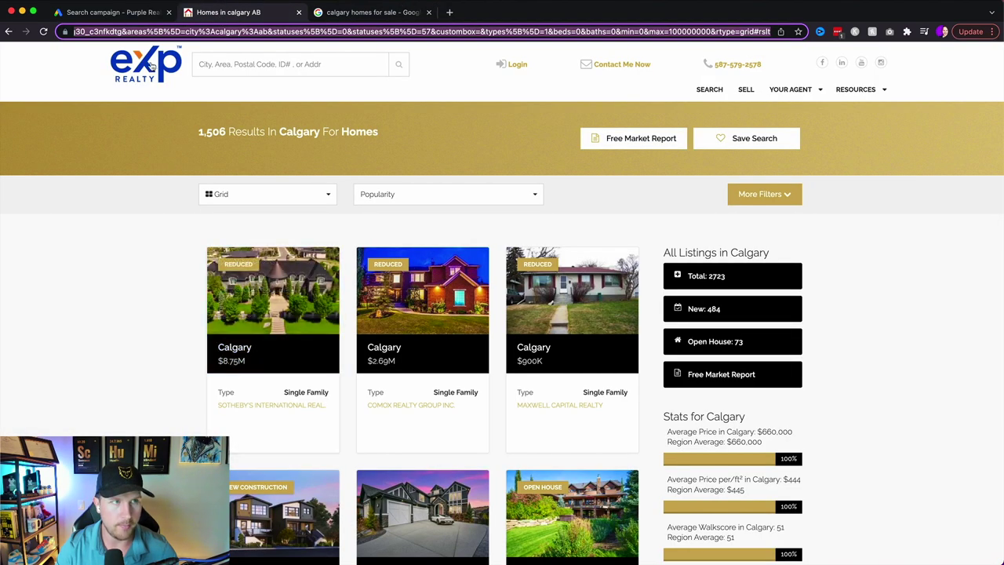
left_click(110, 12)
Rewrite the third description as 'Get instant access with no sign up'
left_click_drag(205, 406, 102, 406)
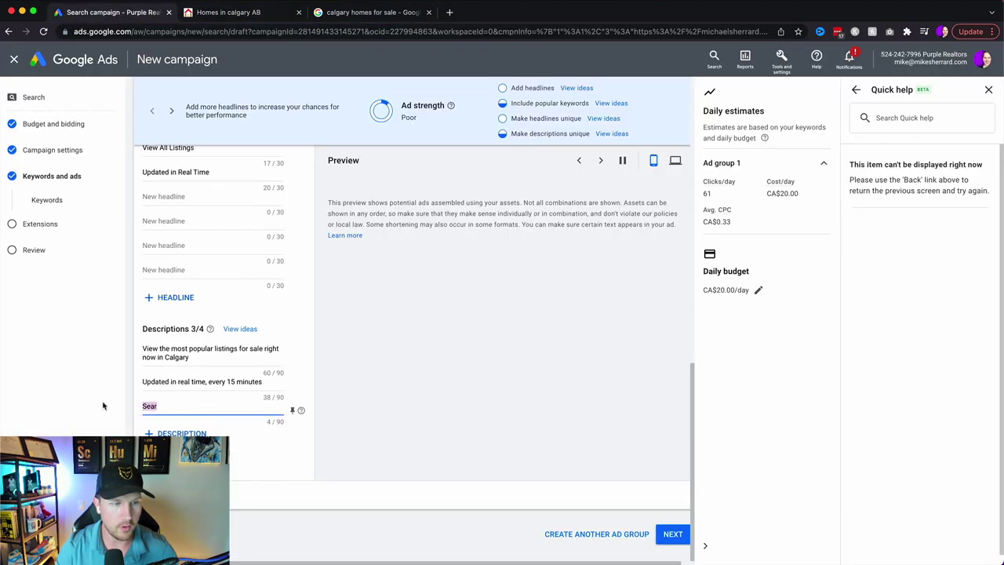
type("Get")
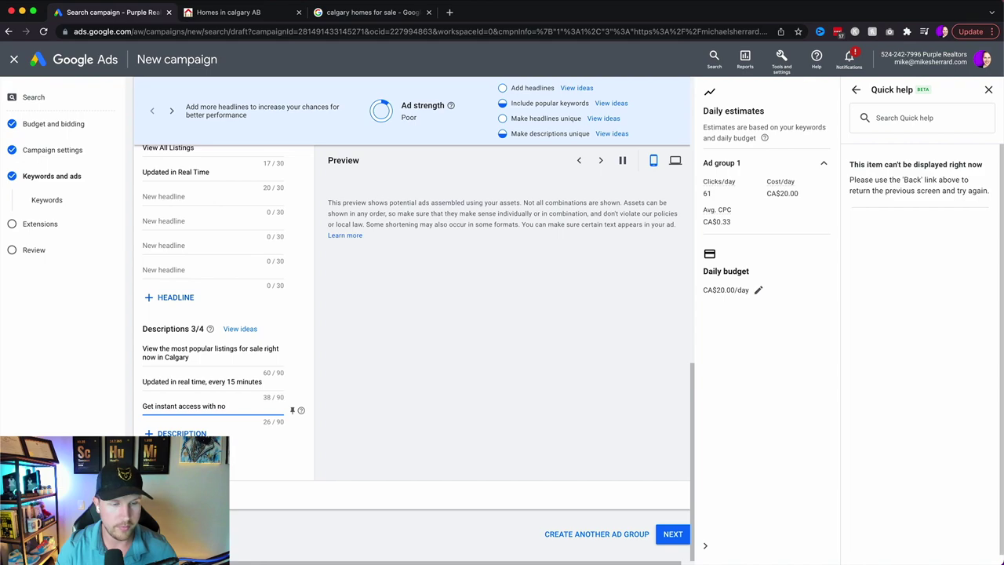
type("instant access with no sign up")
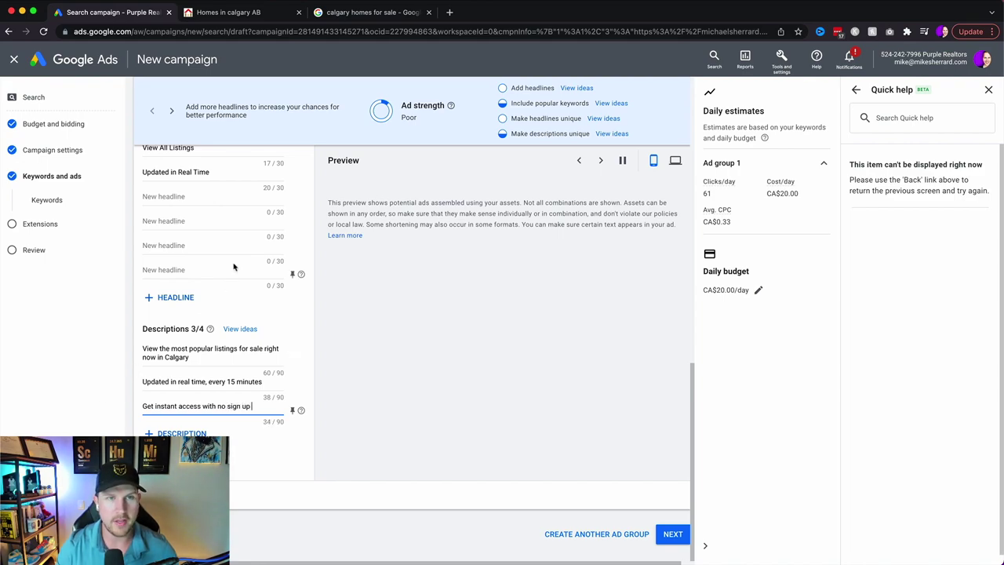
left_click(366, 12)
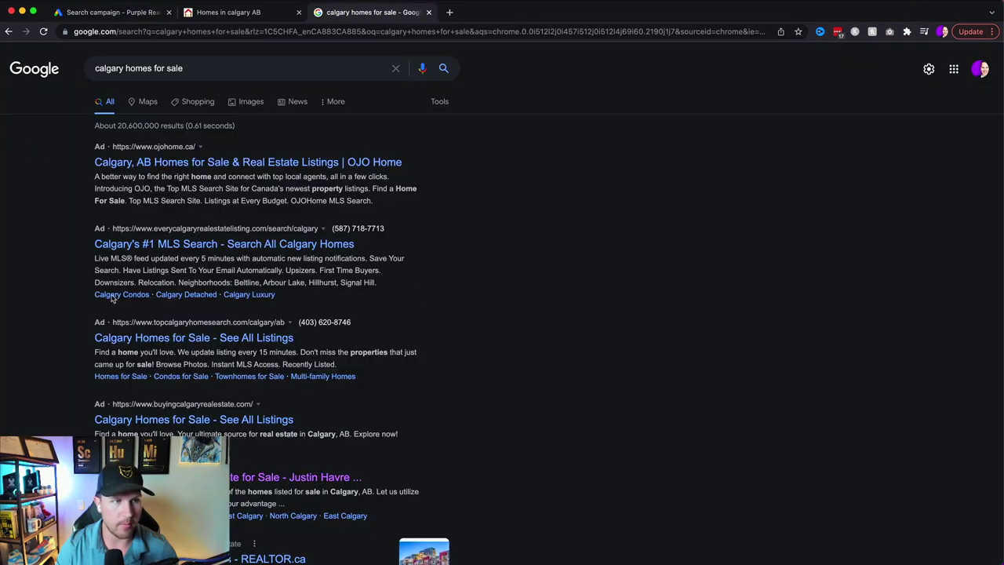
Examine the phrase 'Home For Sale' in the first competitor ad, then return to Google Ads
left_click_drag(396, 188, 123, 201)
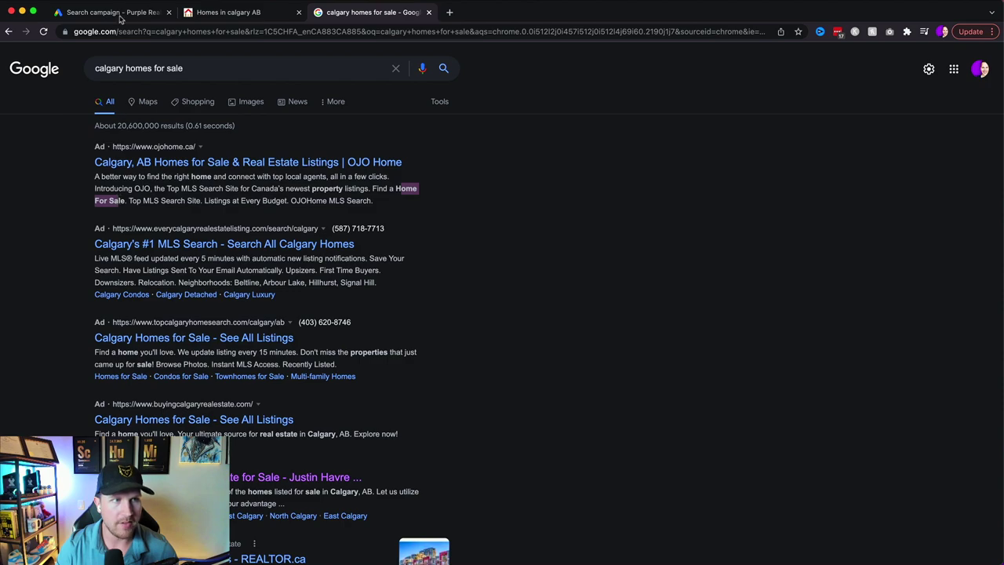
left_click_drag(396, 188, 124, 200)
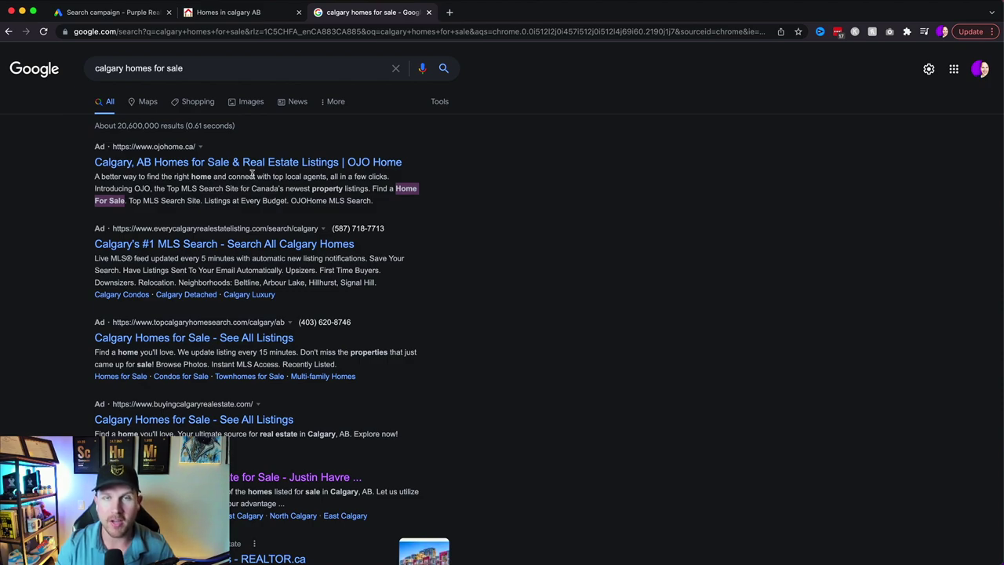
left_click(250, 17)
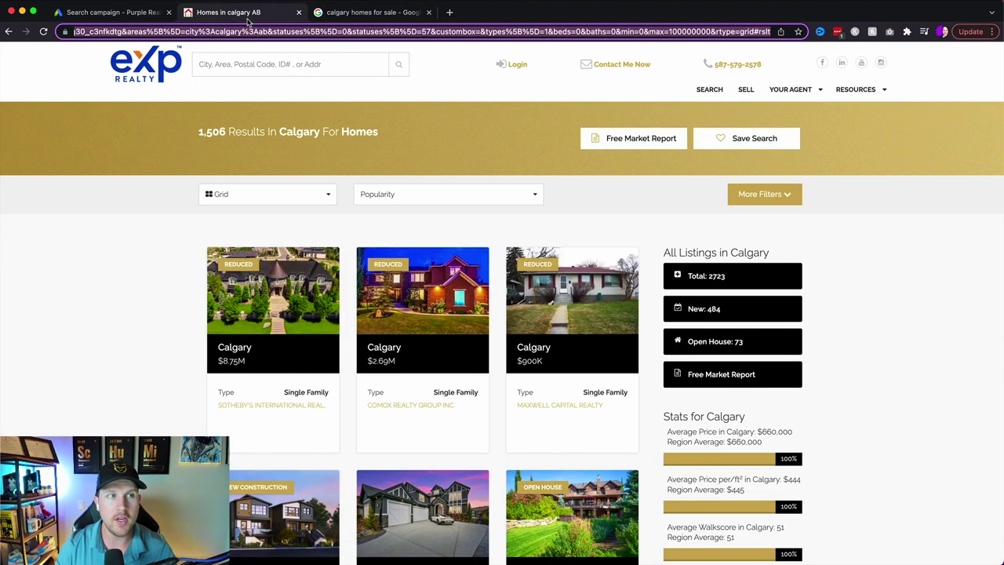
left_click(94, 15)
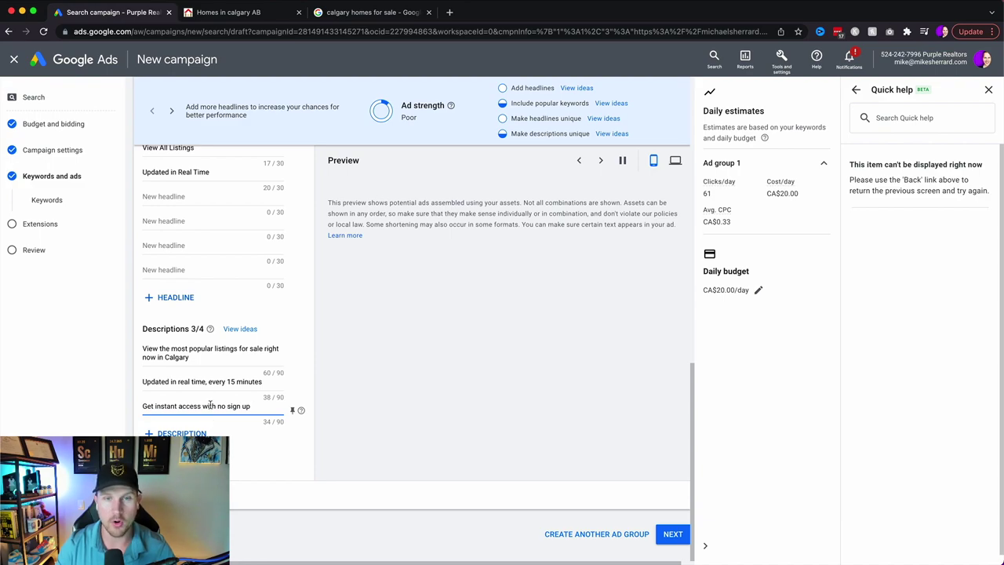
Glance at the Tools and settings overview, then return to the Keywords and ads step
left_click(780, 57)
left_click(780, 57)
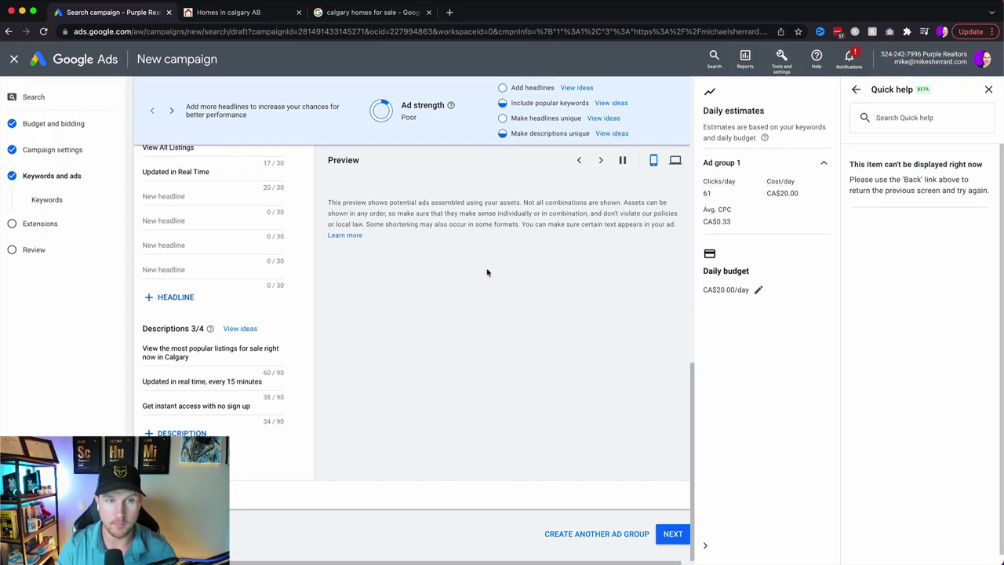
scroll(318, 269, "up", 5)
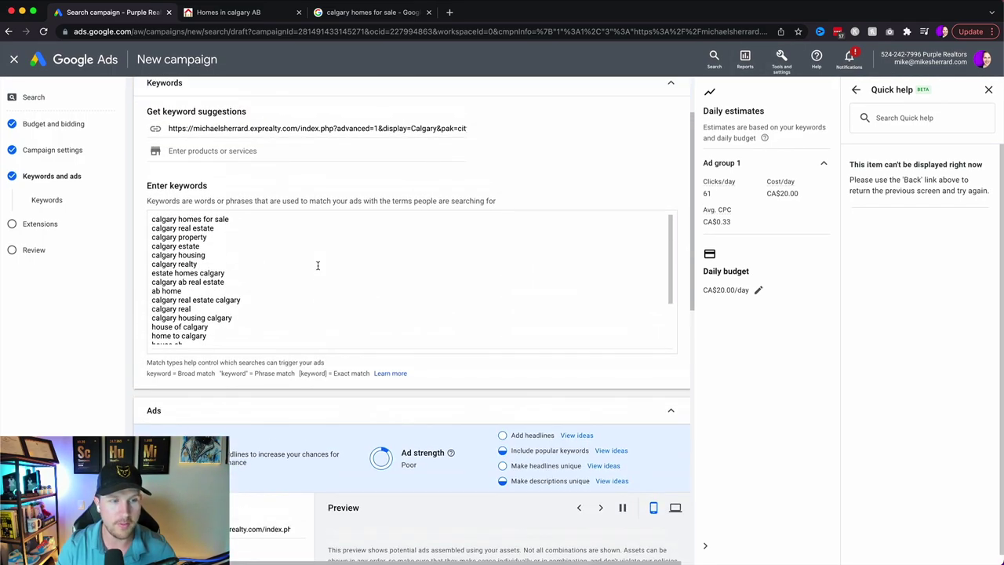
scroll(318, 265, "down", 8)
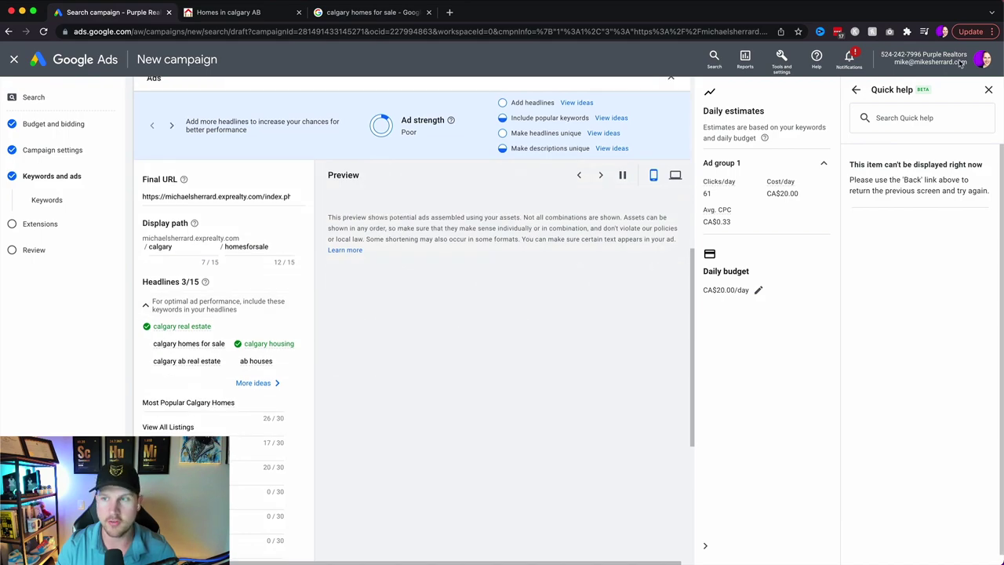
Close the Quick help panel and switch the ad preview to desktop
left_click(988, 89)
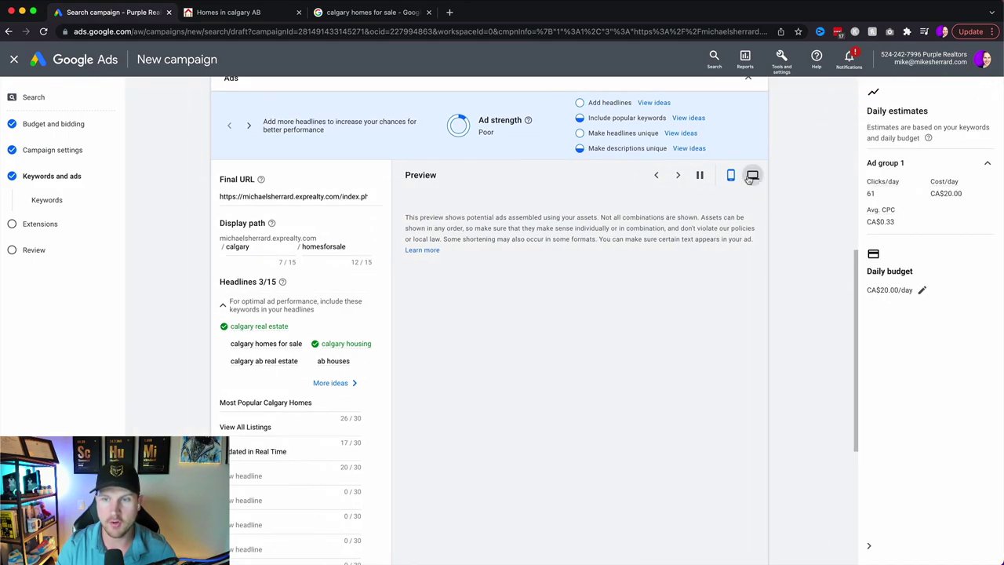
left_click(751, 175)
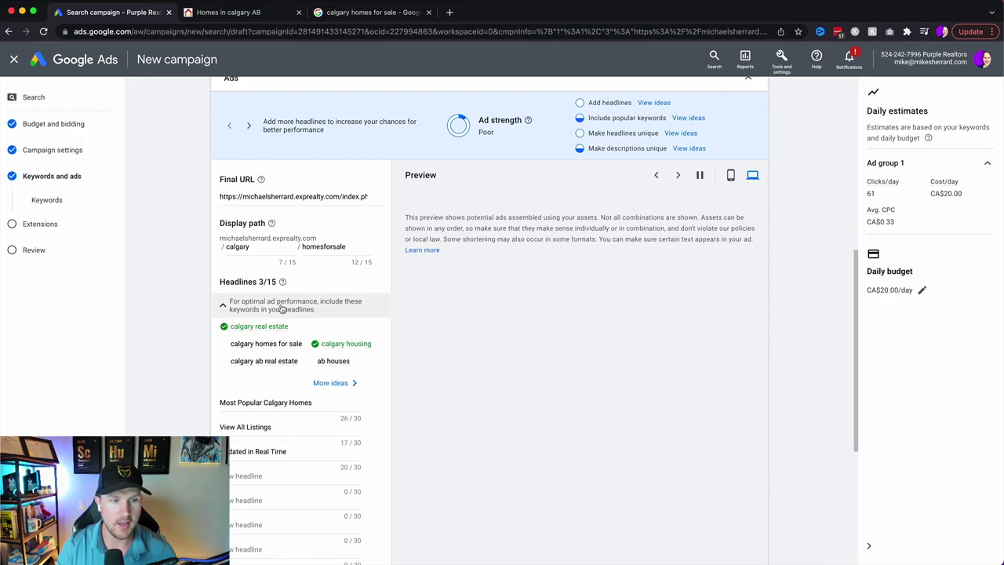
scroll(282, 308, "down", 4)
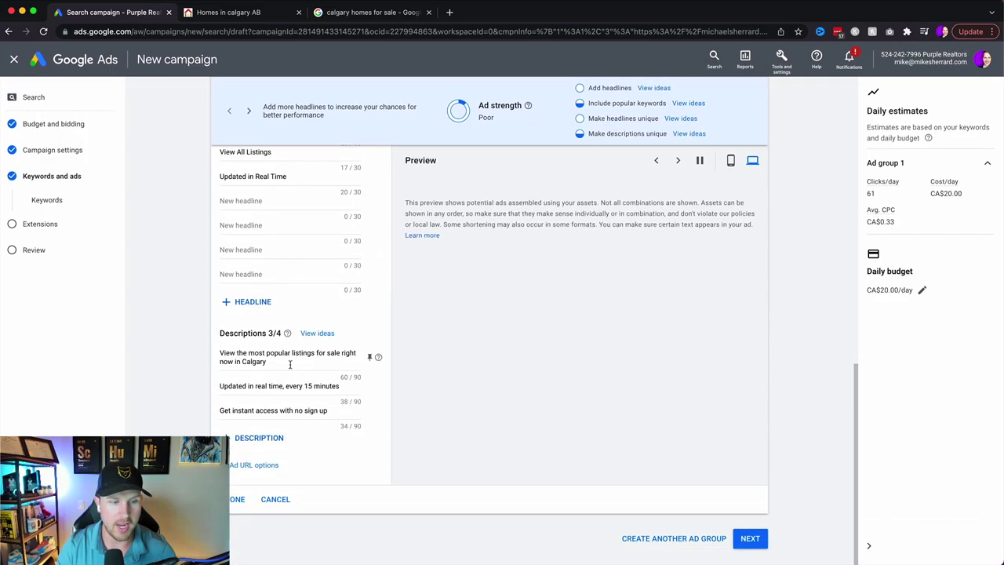
scroll(290, 365, "up", 10)
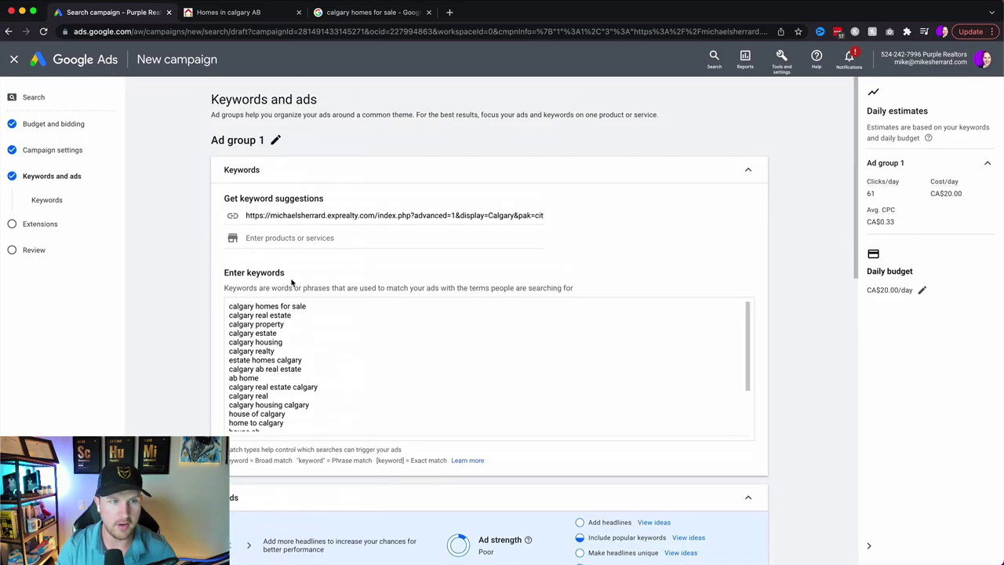
scroll(291, 282, "down", 10)
Advance the campaign to Extensions and switch to the 'calgary homes for sale' search results
left_click(745, 539)
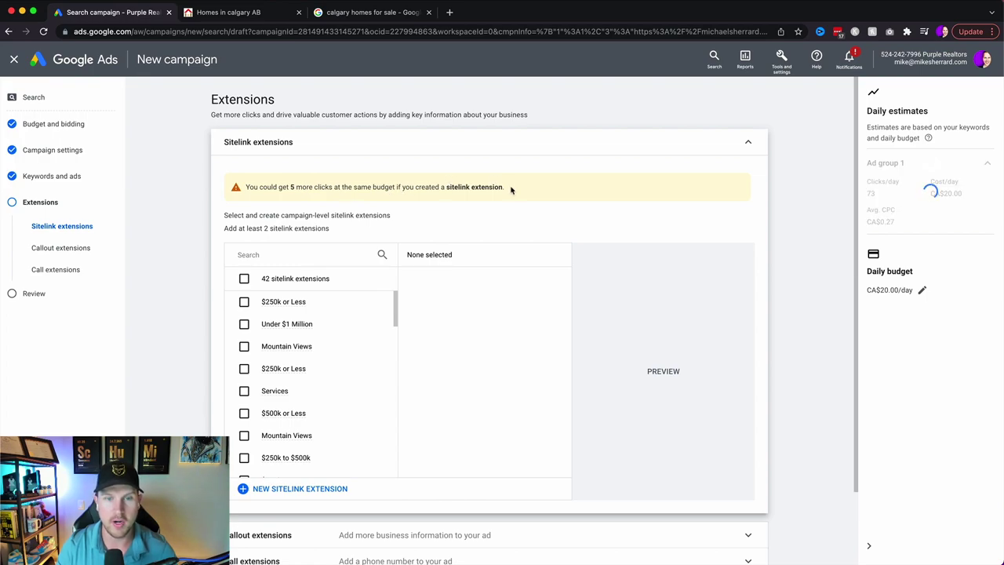
left_click(396, 13)
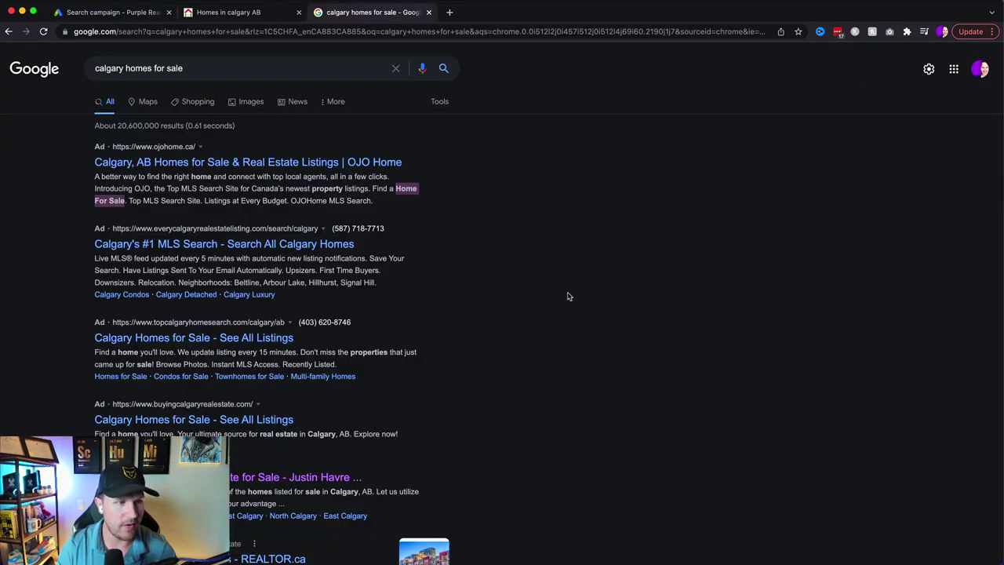
Review competitor ad sitelinks in Google results, then return to the Google Ads Extensions step
scroll(568, 296, "down", 3)
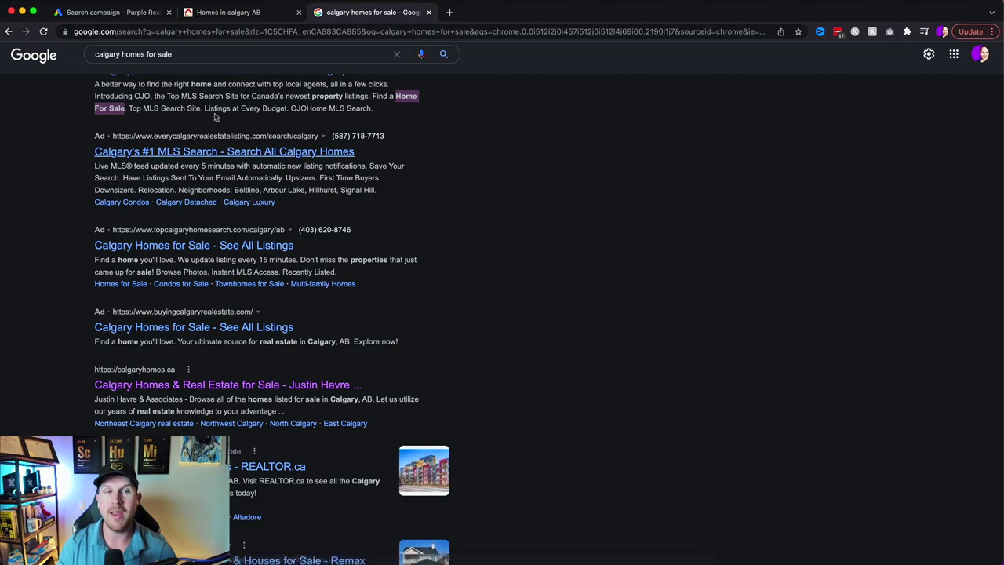
left_click(197, 13)
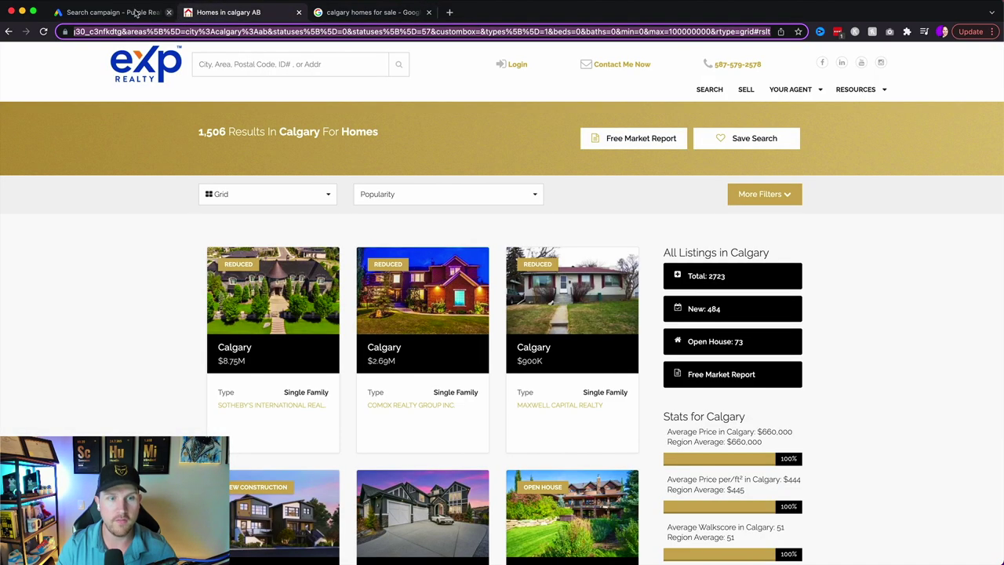
left_click(114, 13)
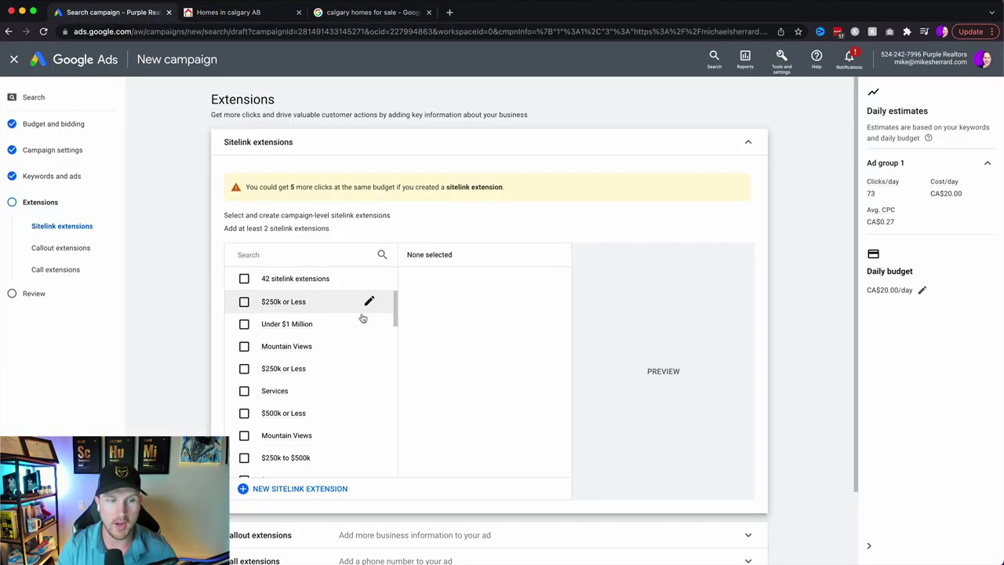
Select the $250k or Less and $250k to $500k sitelinks
scroll(347, 369, "down", 2)
scroll(348, 369, "down", 1)
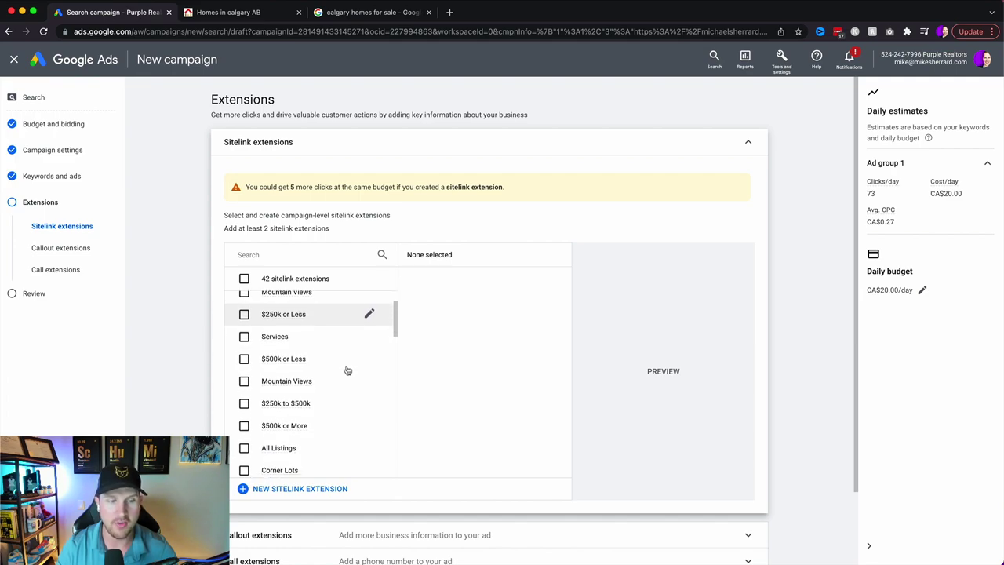
scroll(348, 369, "up", 2)
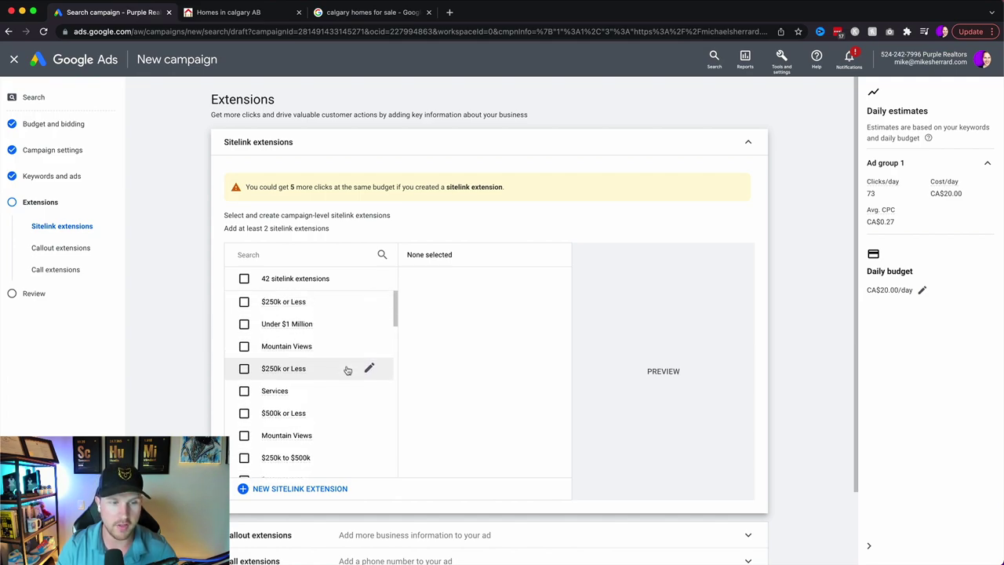
left_click(244, 299)
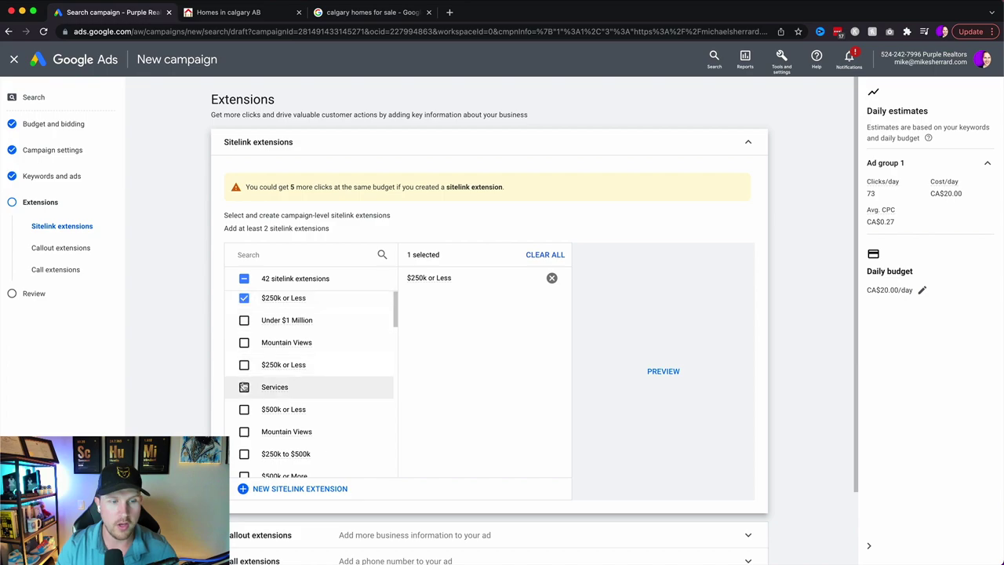
scroll(244, 423, "down", 1)
left_click(244, 432)
left_click(244, 432)
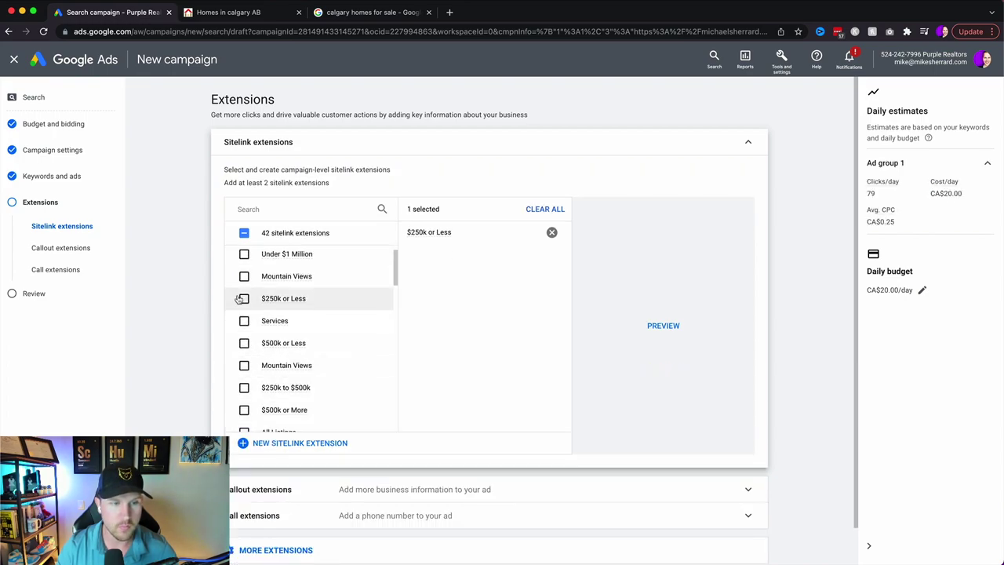
left_click(244, 386)
Select the $500k to $750k, $750k or More and All Listings sitelinks
scroll(239, 376, "down", 5)
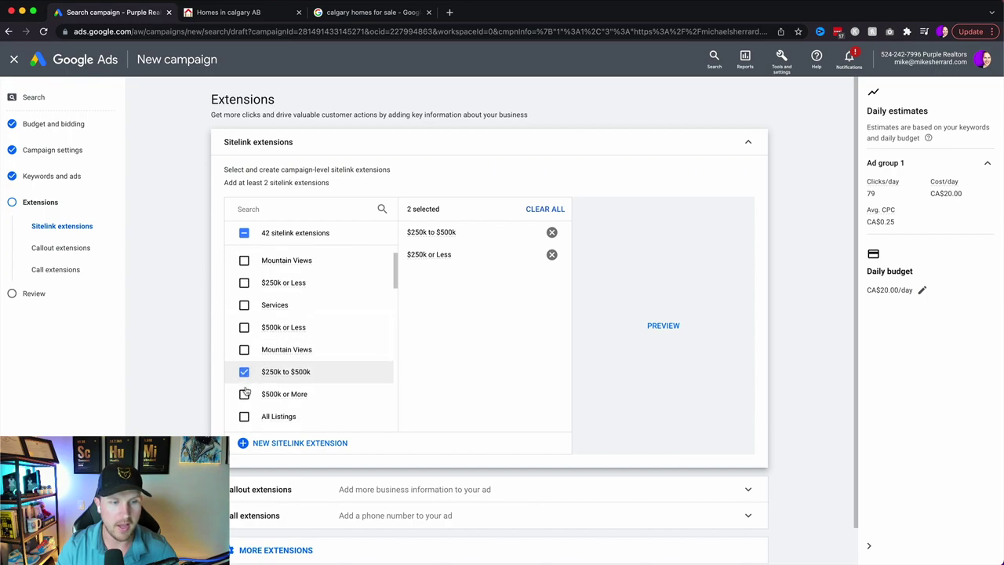
scroll(236, 345, "down", 3)
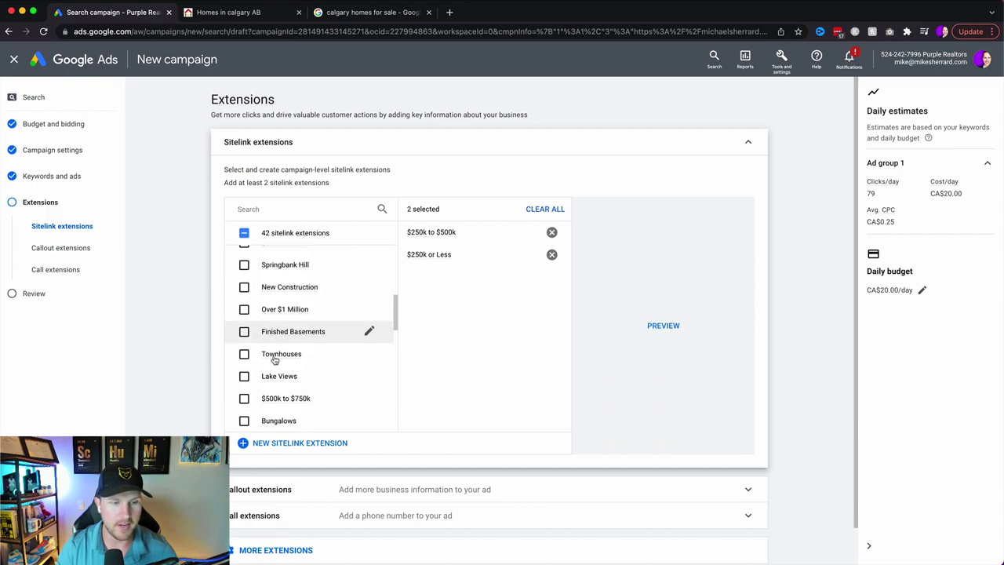
left_click(244, 392)
scroll(244, 392, "down", 4)
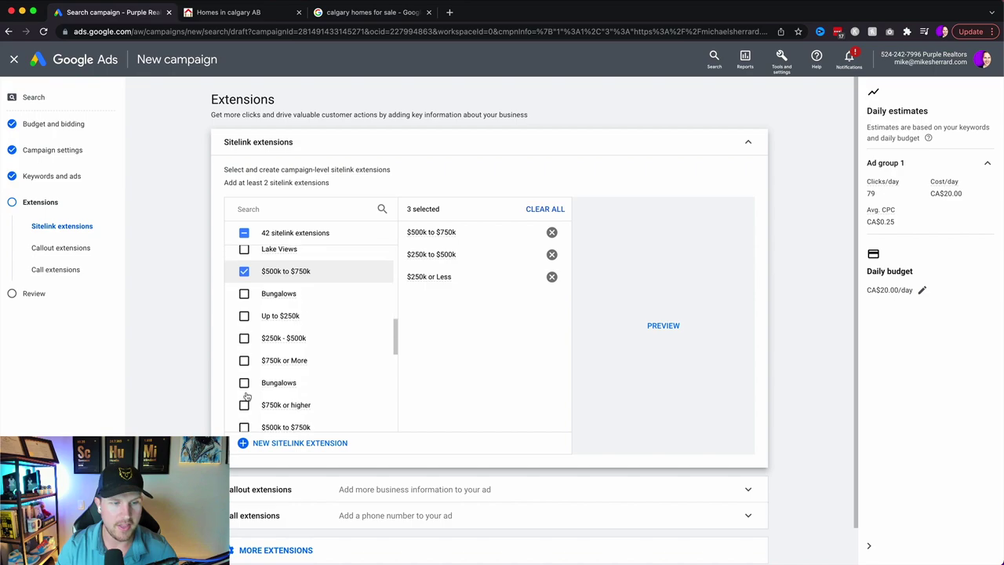
left_click(243, 359)
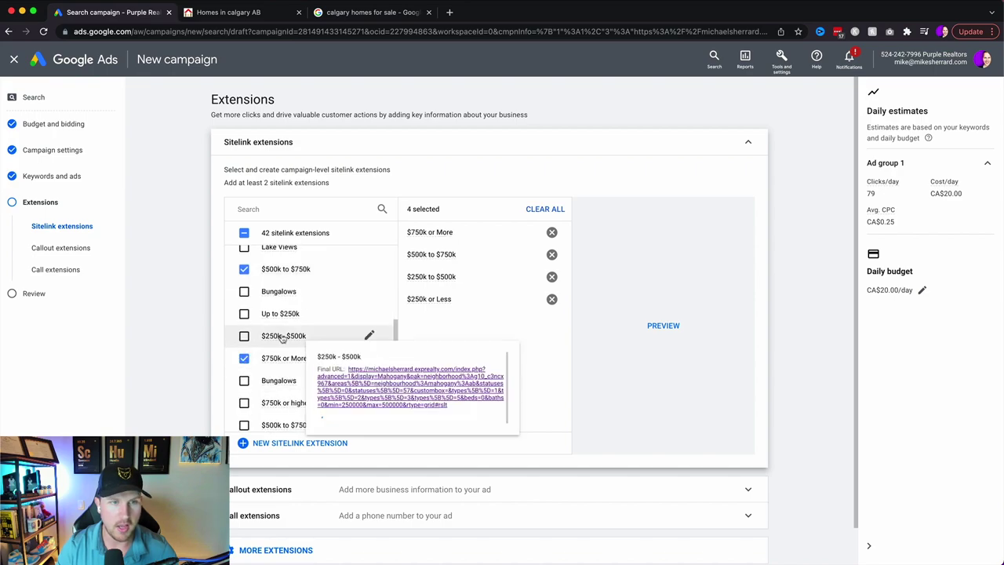
scroll(280, 337, "up", 3)
scroll(280, 337, "up", 3)
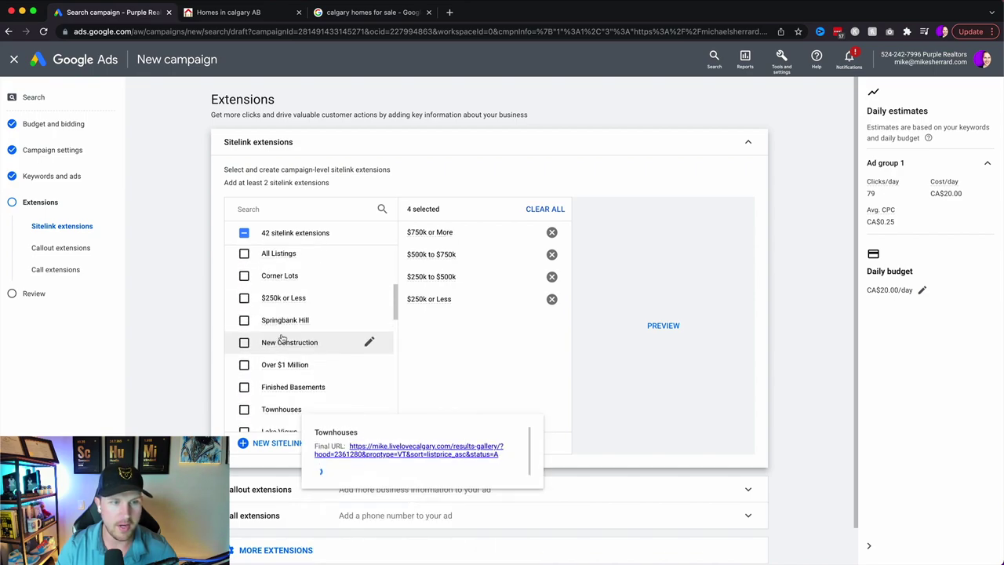
left_click(244, 274)
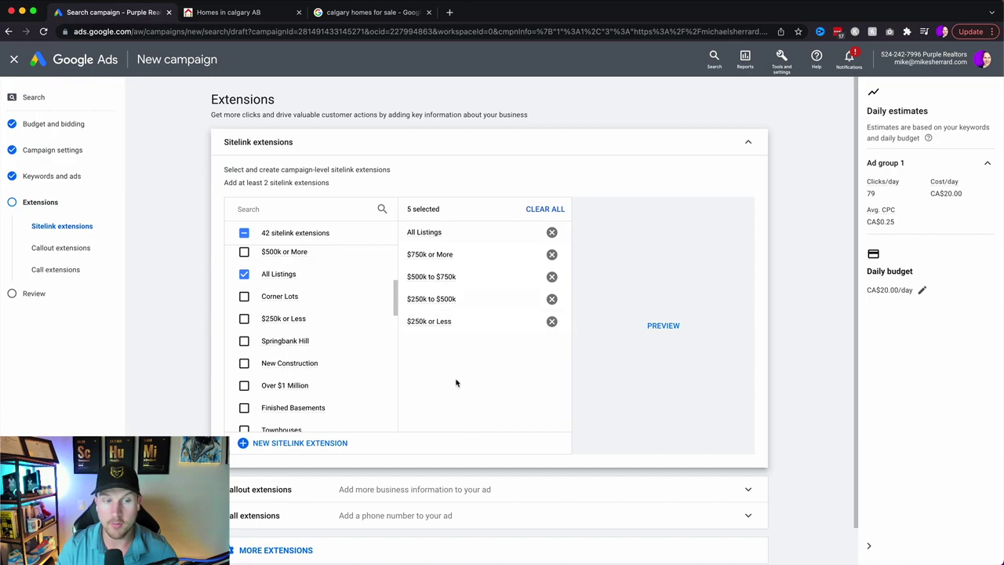
mouse_move(276, 298)
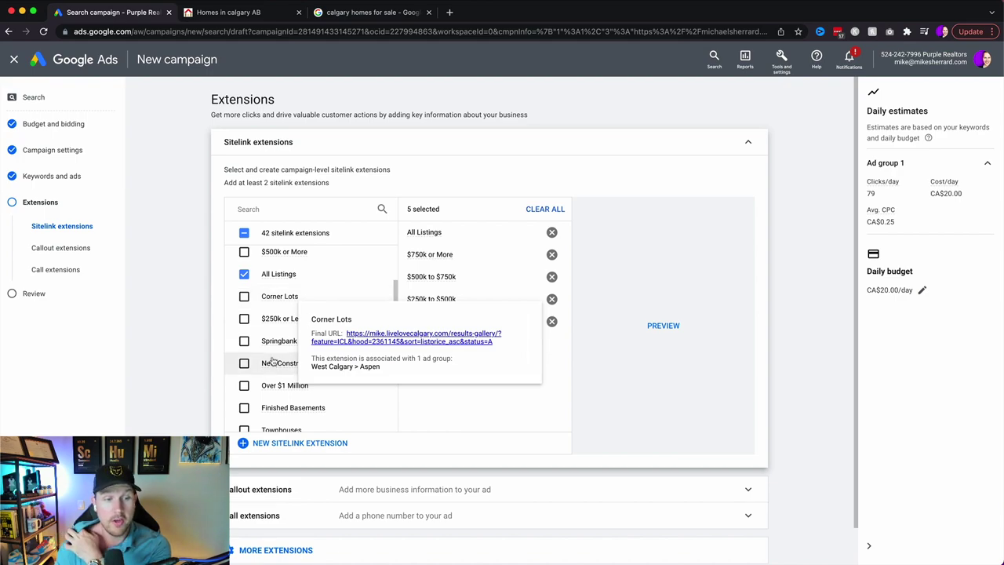
scroll(310, 337, "up", 2)
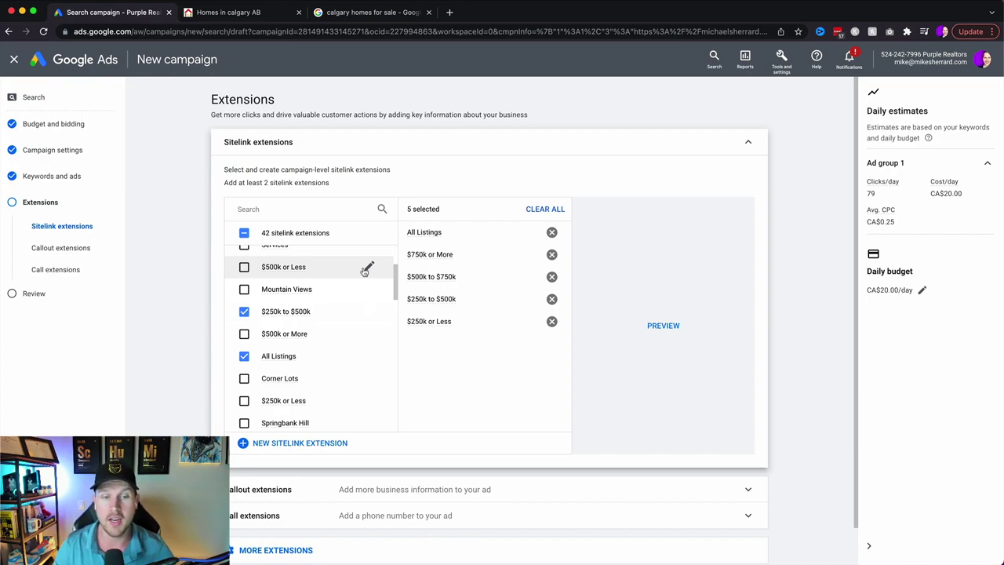
Preview the sitelinks across layouts including YouTube mobile, and discard an All Listings edit
left_click(664, 325)
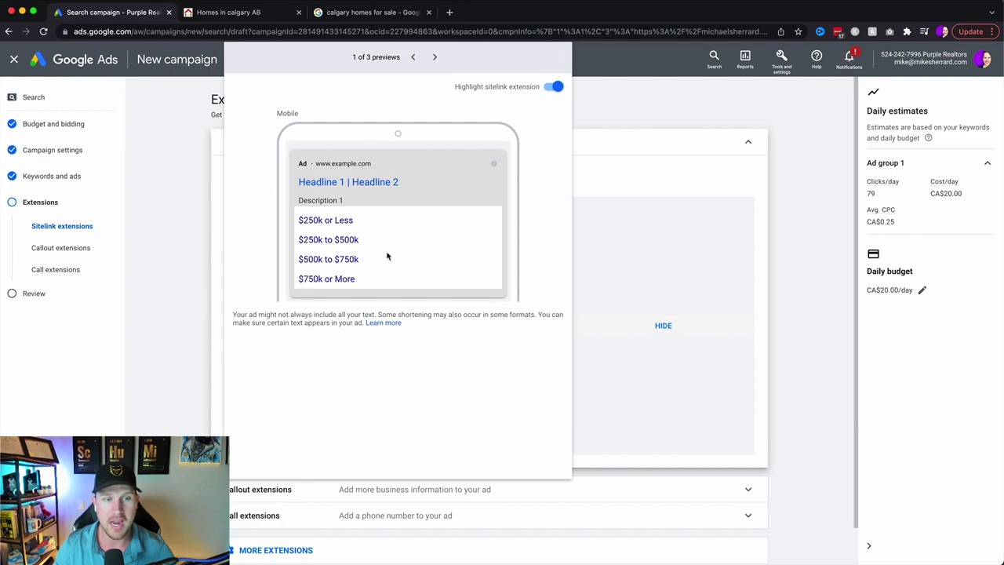
left_click(433, 59)
left_click(433, 59)
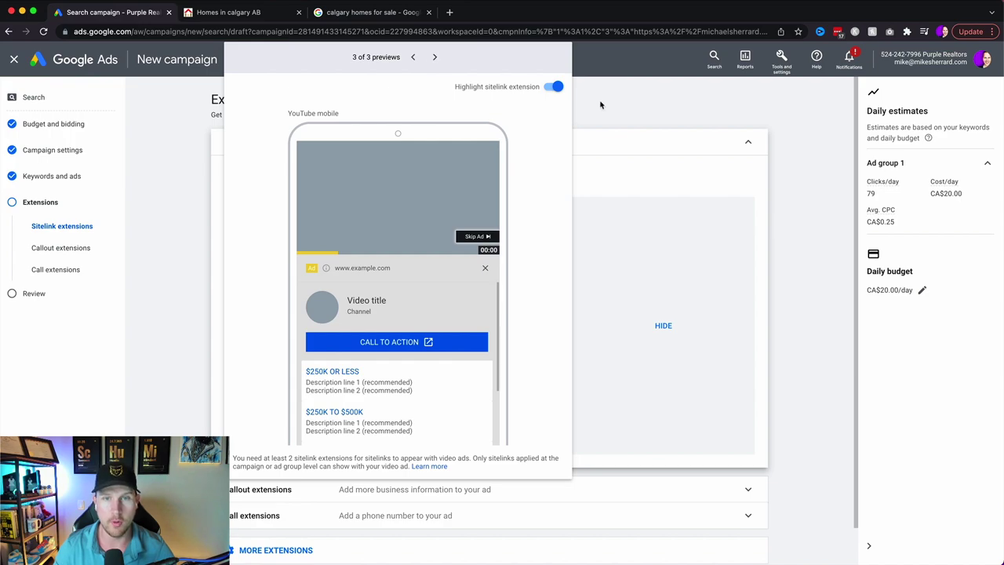
left_click(620, 108)
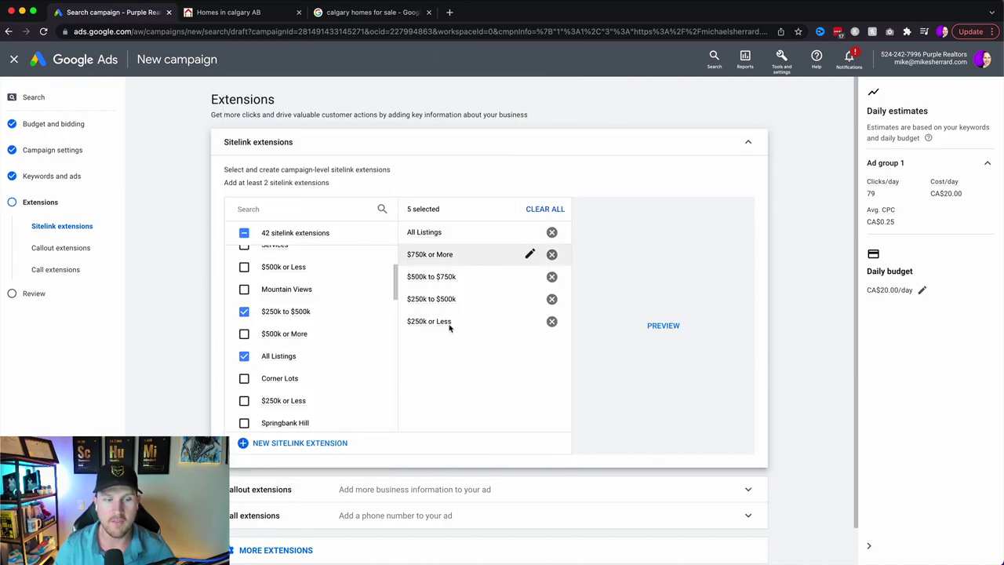
left_click(530, 232)
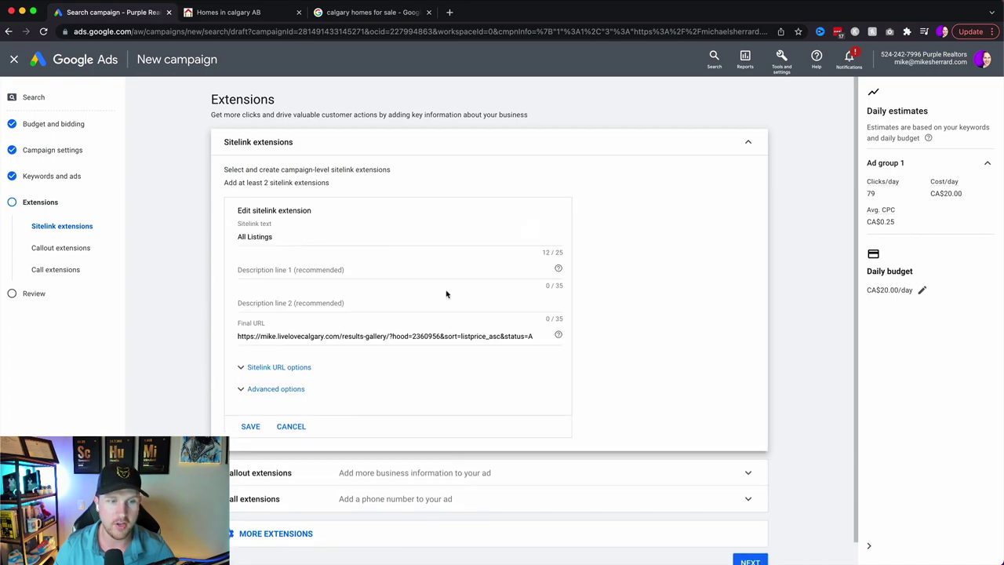
left_click(291, 426)
Start a new sitelink extension and reach the first sitelink's Final URL field
left_click(267, 444)
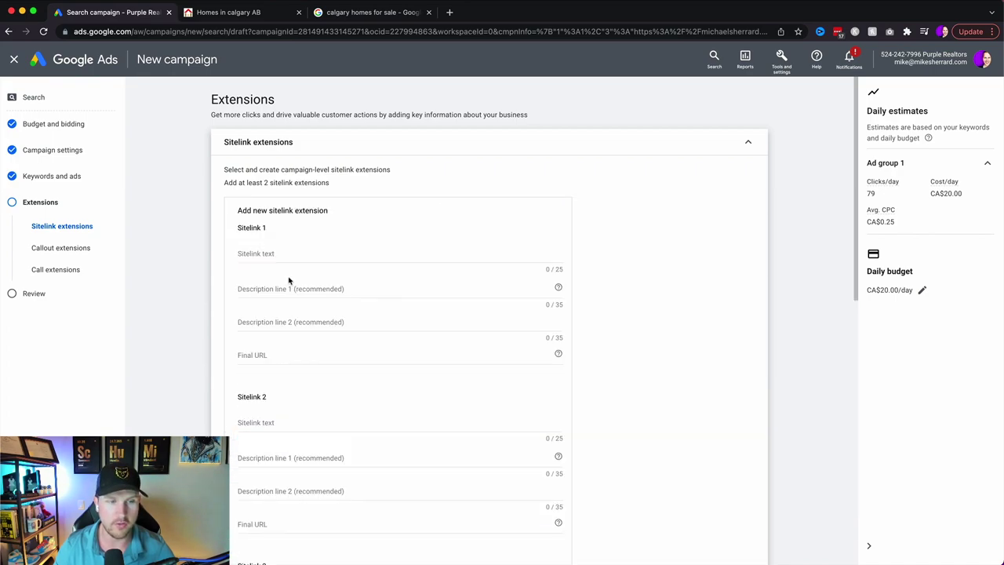
left_click(278, 253)
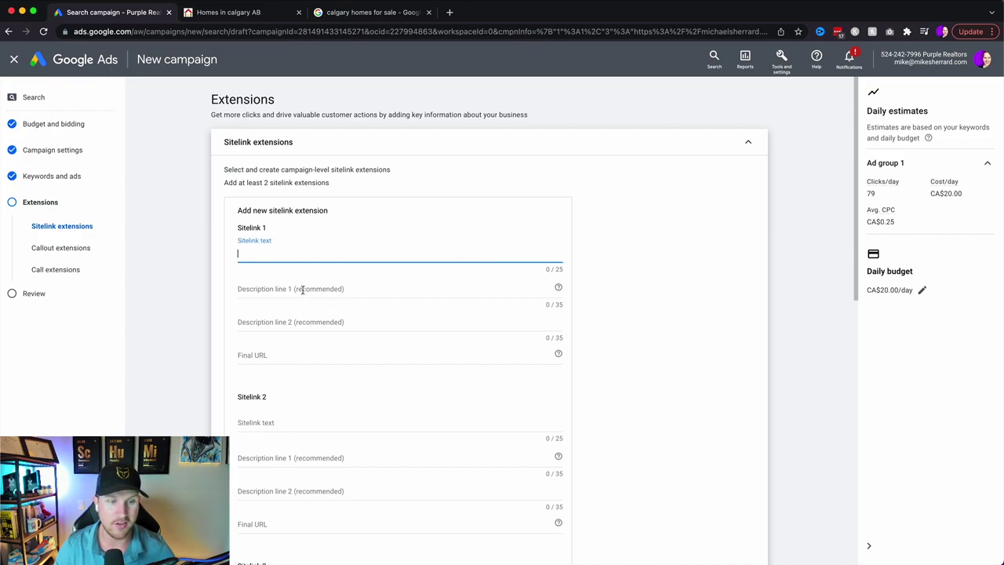
scroll(302, 291, "down", 5)
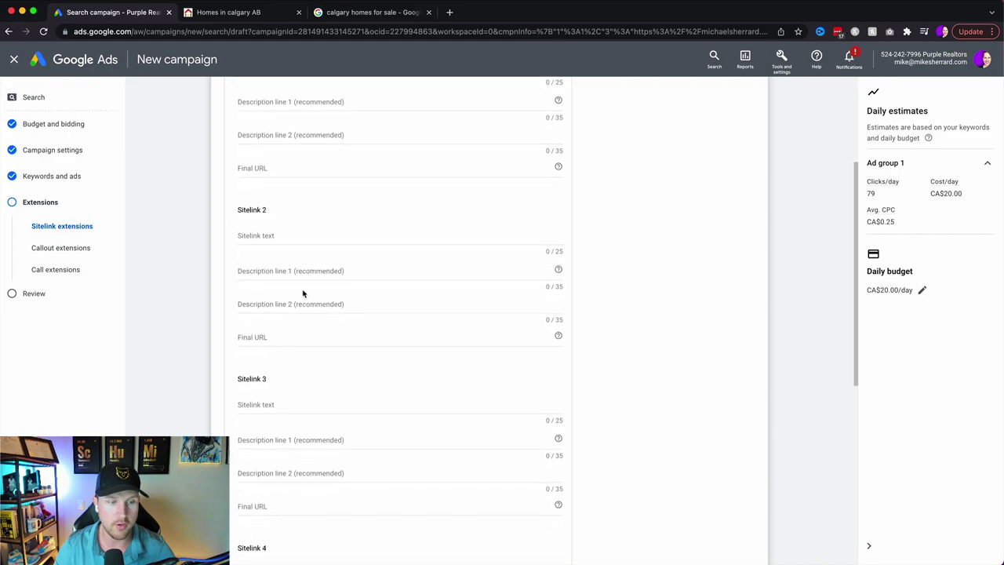
scroll(303, 294, "down", 10)
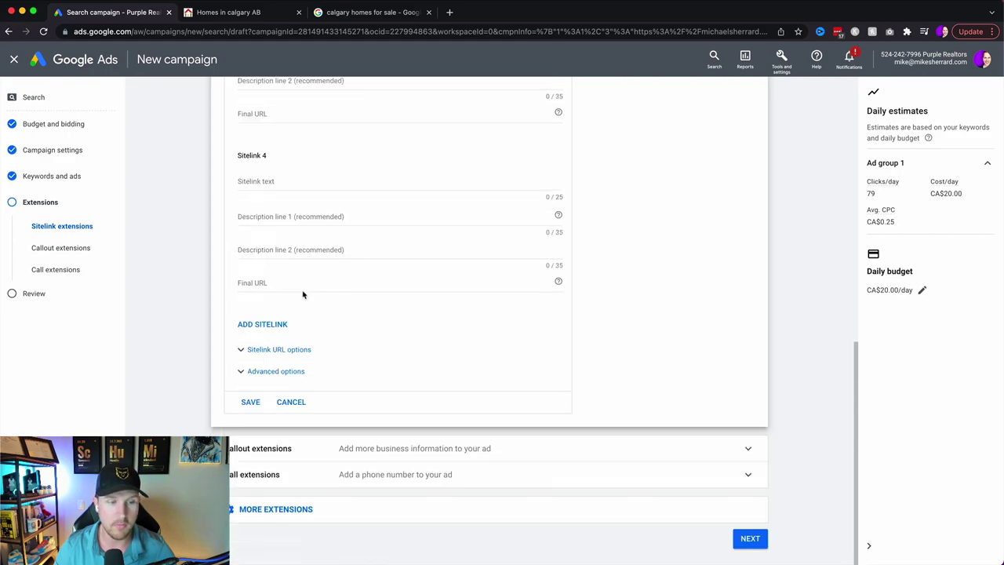
left_click(275, 350)
scroll(300, 290, "up", 10)
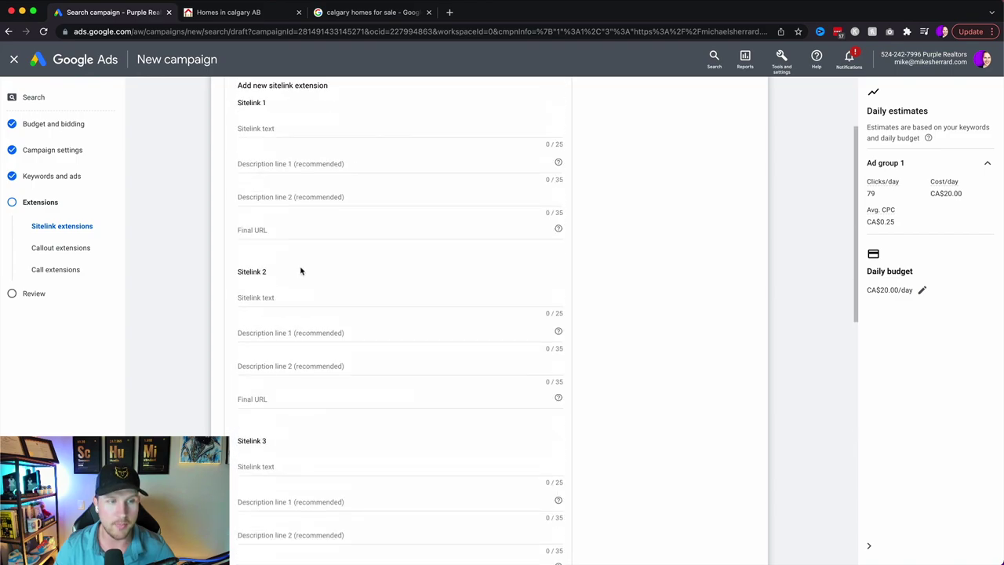
left_click(255, 354)
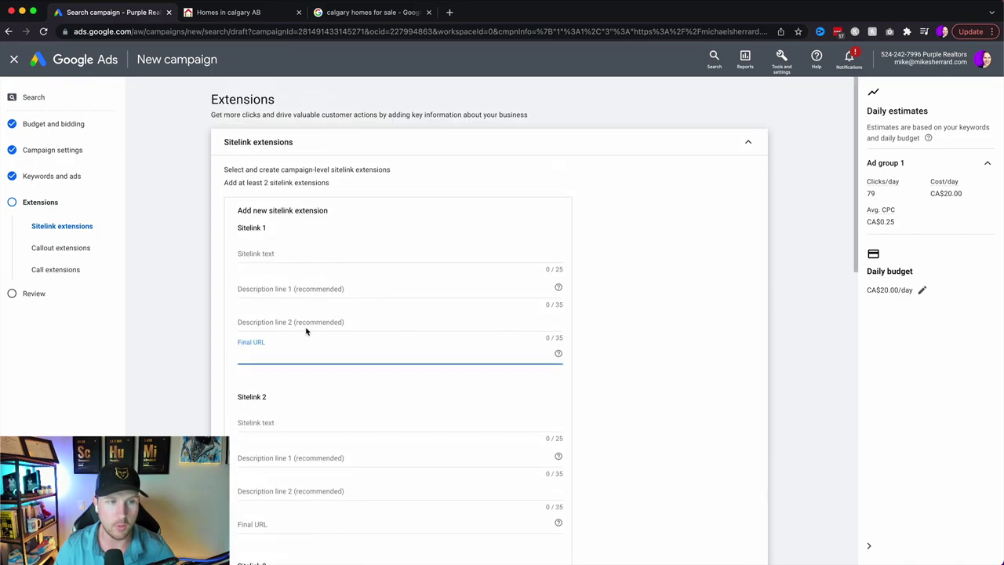
left_click(233, 6)
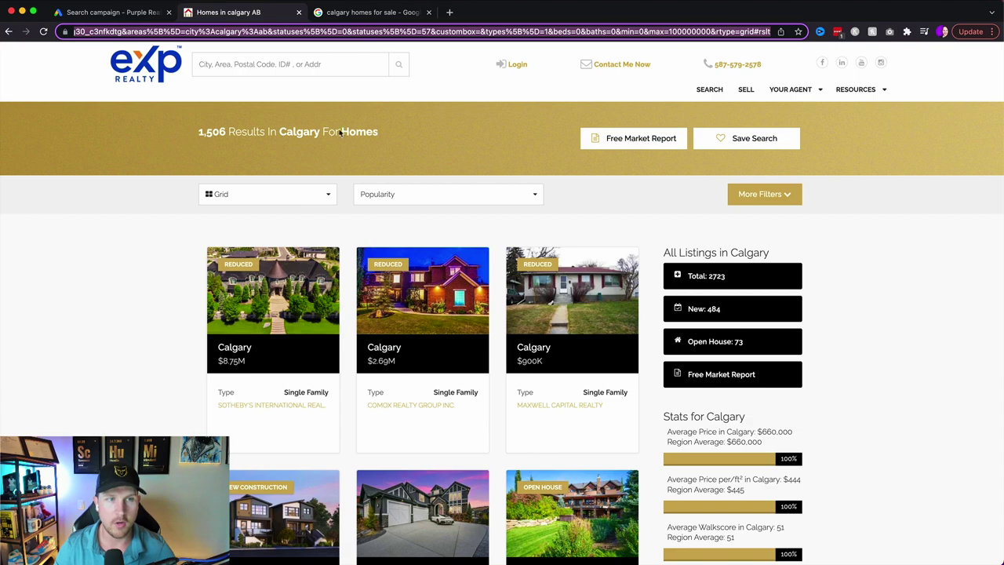
Search eXp Realty for Calgary AB listings with a $250,000 maximum price
left_click(156, 76)
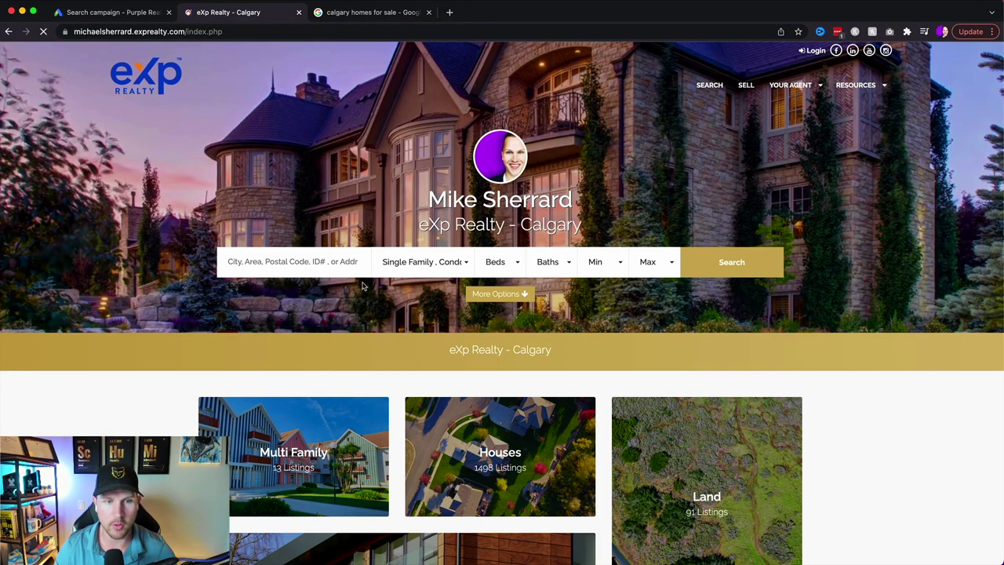
left_click(298, 265)
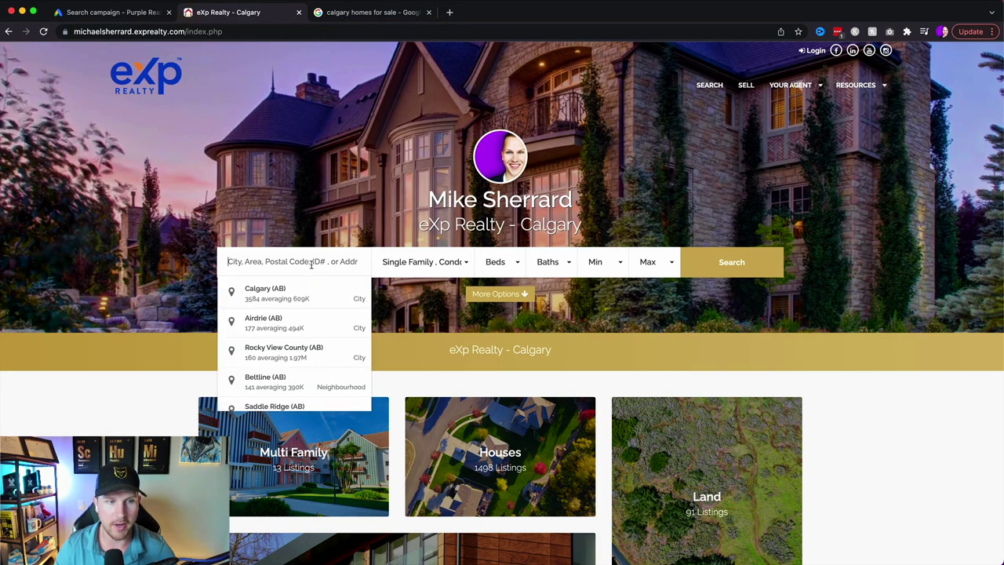
left_click(269, 299)
left_click(599, 268)
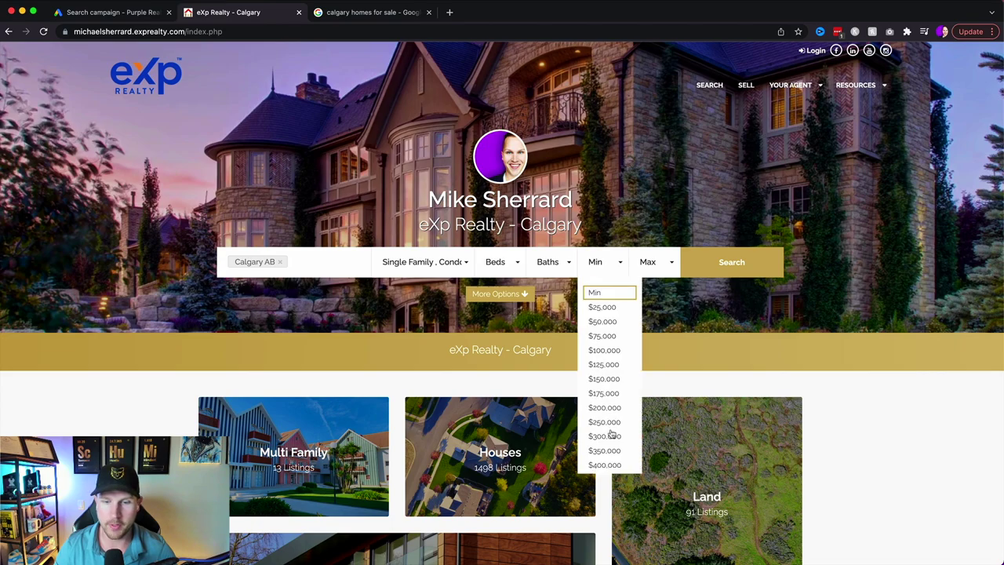
left_click(641, 270)
scroll(667, 408, "down", 4)
scroll(663, 313, "up", 2)
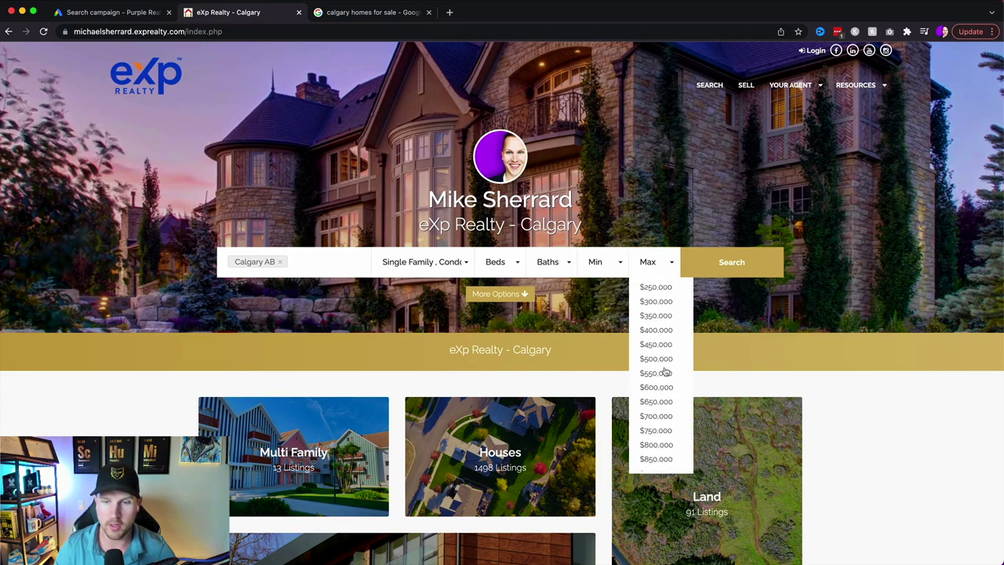
left_click(657, 330)
left_click(737, 262)
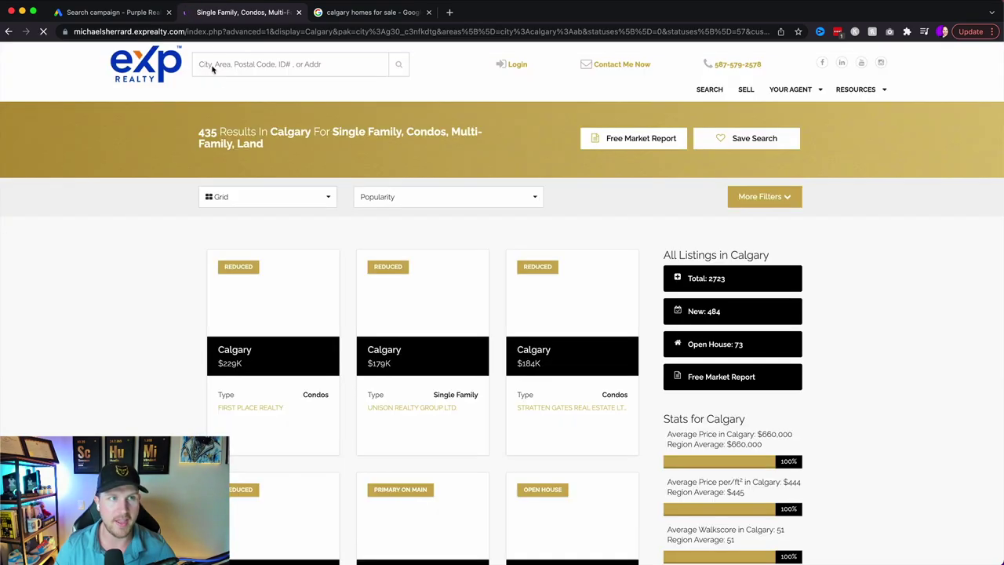
Copy the results URL into Sitelink 1's Final URL in Google Ads
left_click(220, 30)
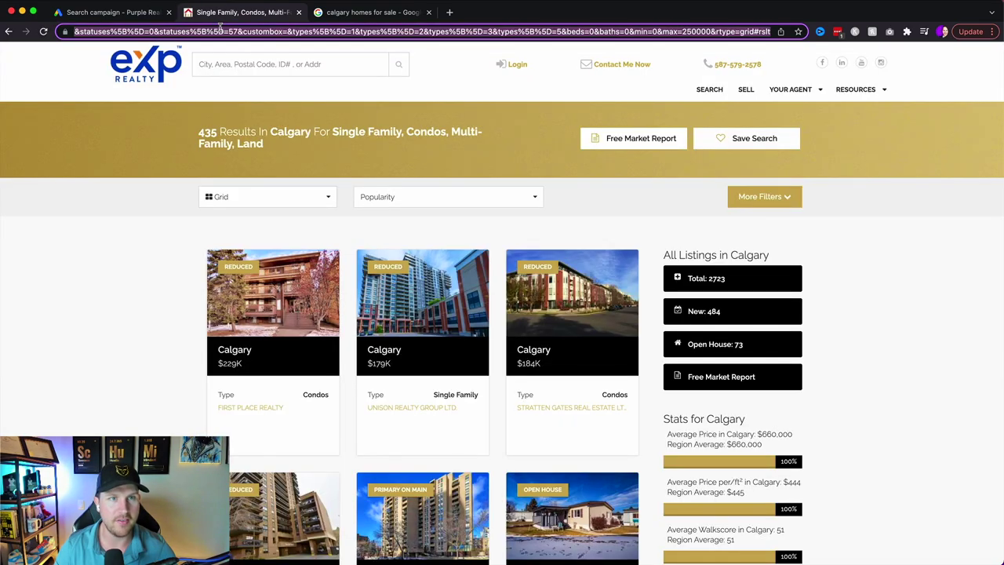
left_click(148, 14)
key("super+v")
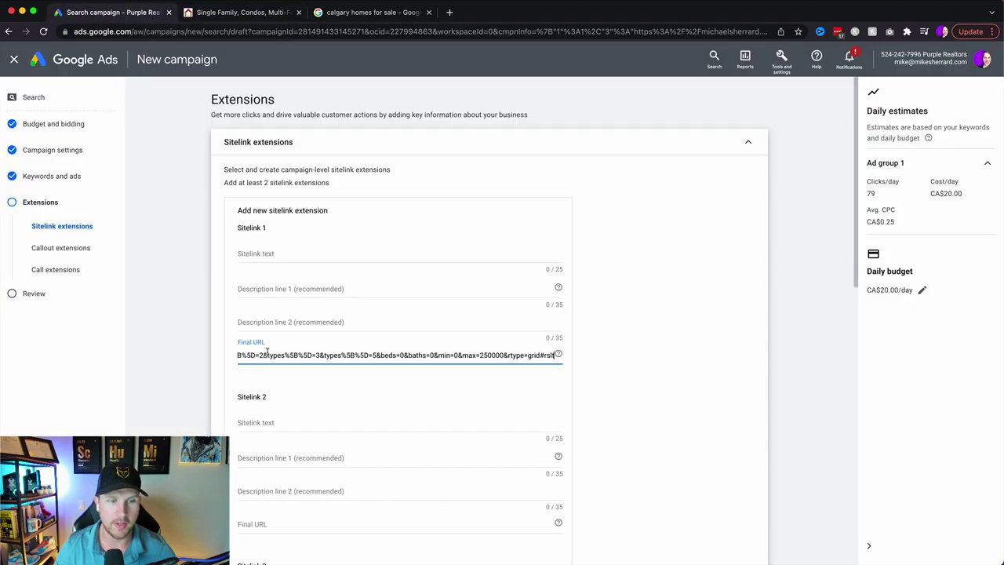
Discard the new sitelink form and expand the Callout extensions section
left_click(280, 253)
scroll(418, 394, "down", 6)
left_click(290, 471)
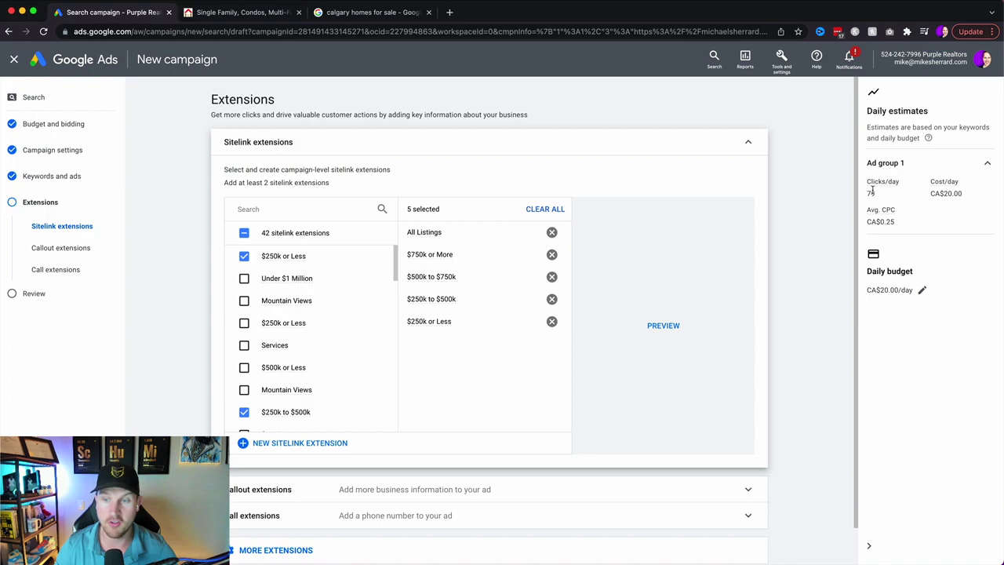
left_click(650, 325)
scroll(549, 345, "down", 1)
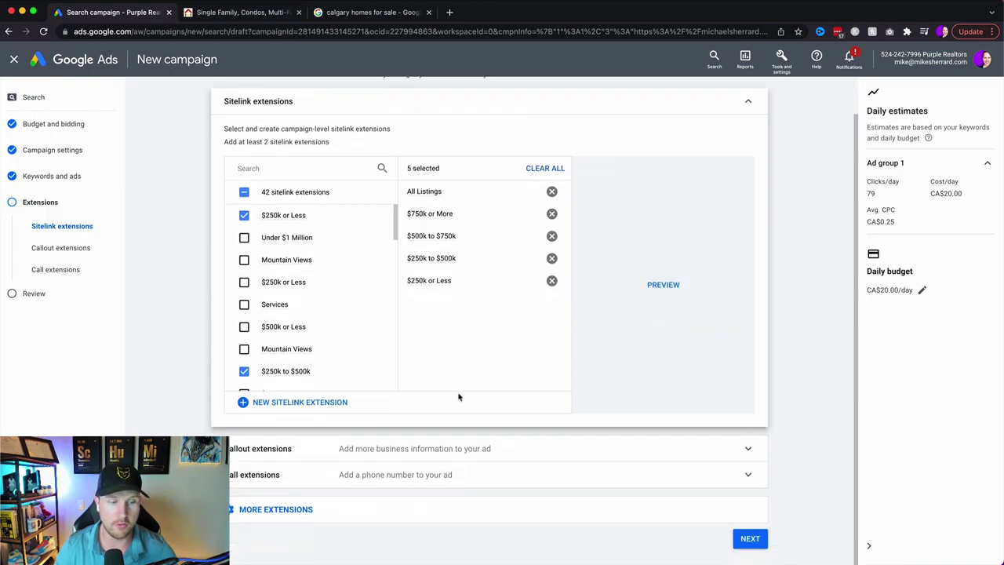
left_click(430, 448)
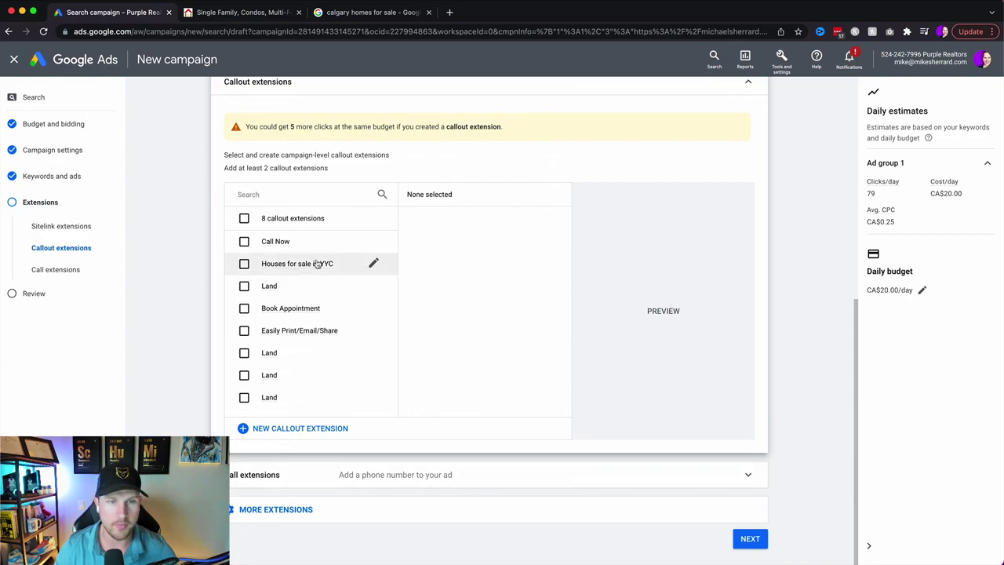
Select the Call Now and Book Appointment callouts and preview the ad
left_click(244, 242)
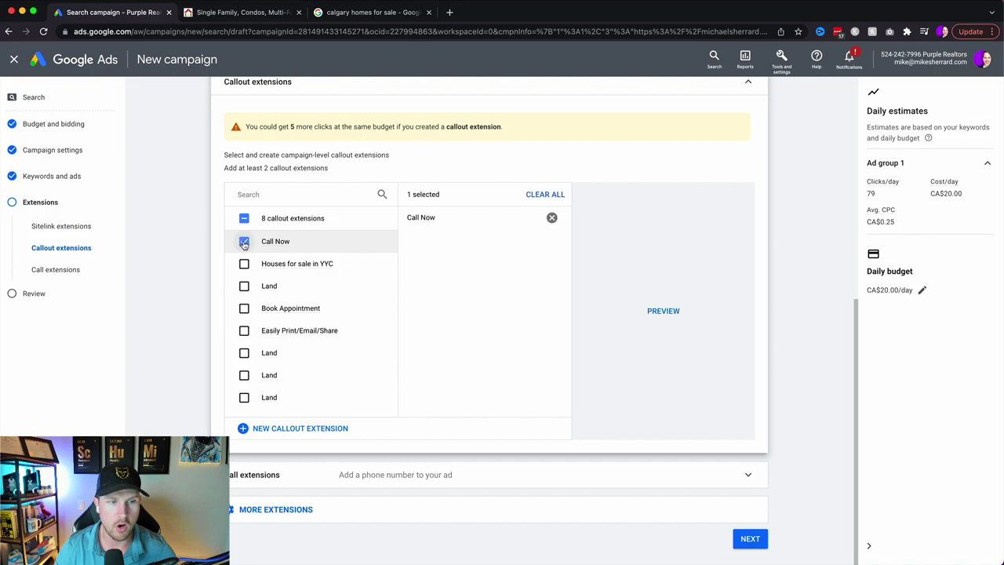
left_click(243, 308)
scroll(240, 312, "up", 1)
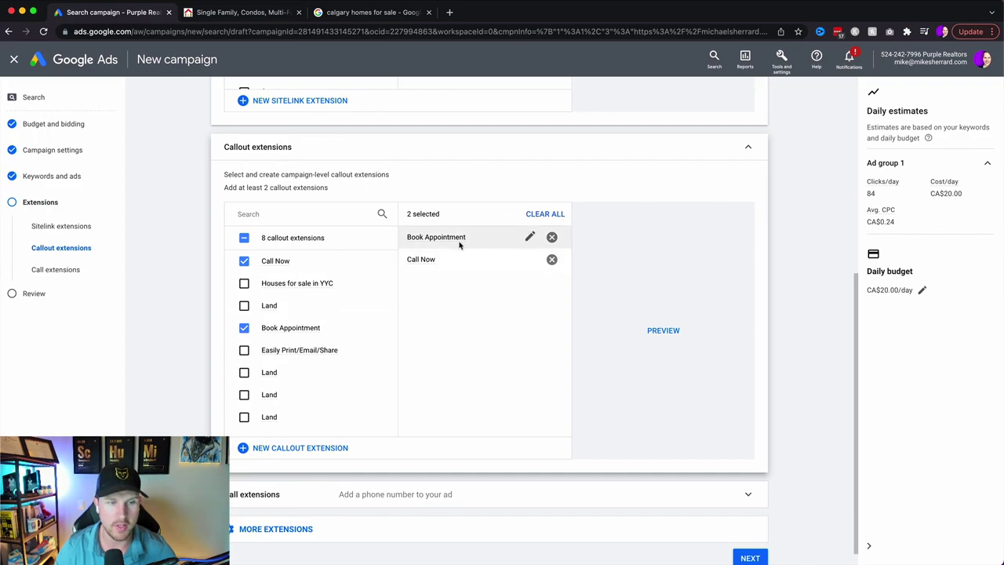
left_click(657, 335)
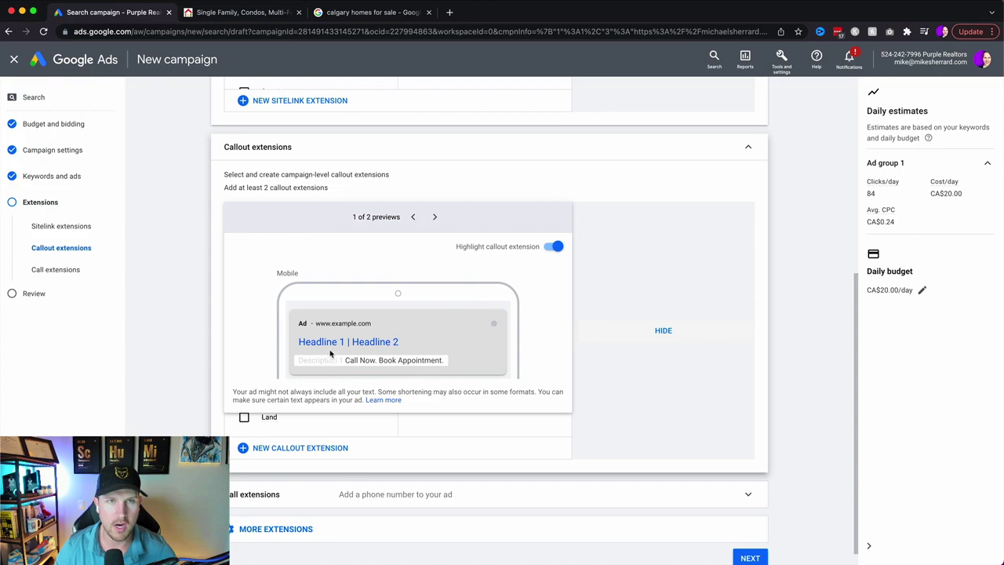
Compare with live 'calgary homes for sale' ads, then expand Call extensions
left_click(357, 13)
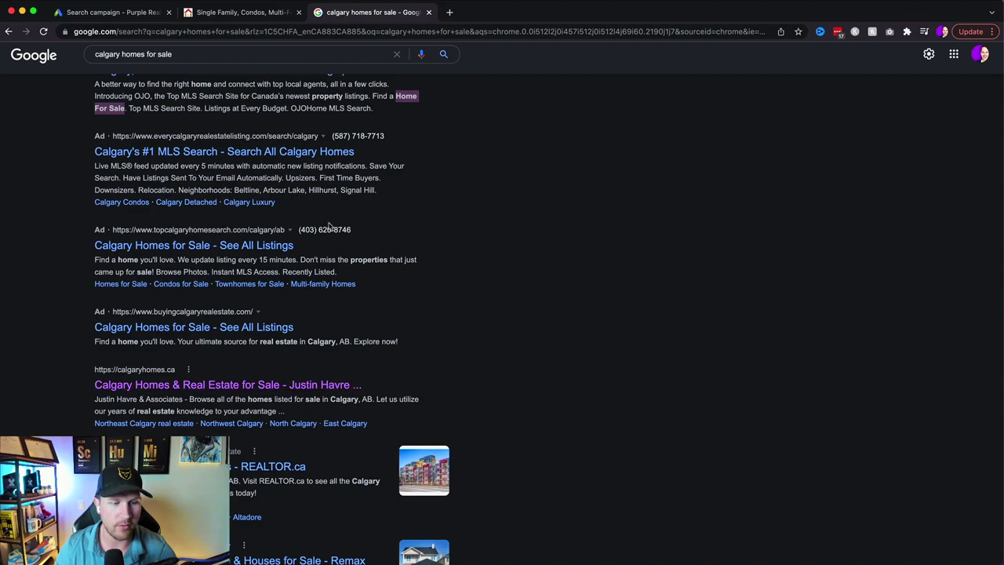
left_click(130, 14)
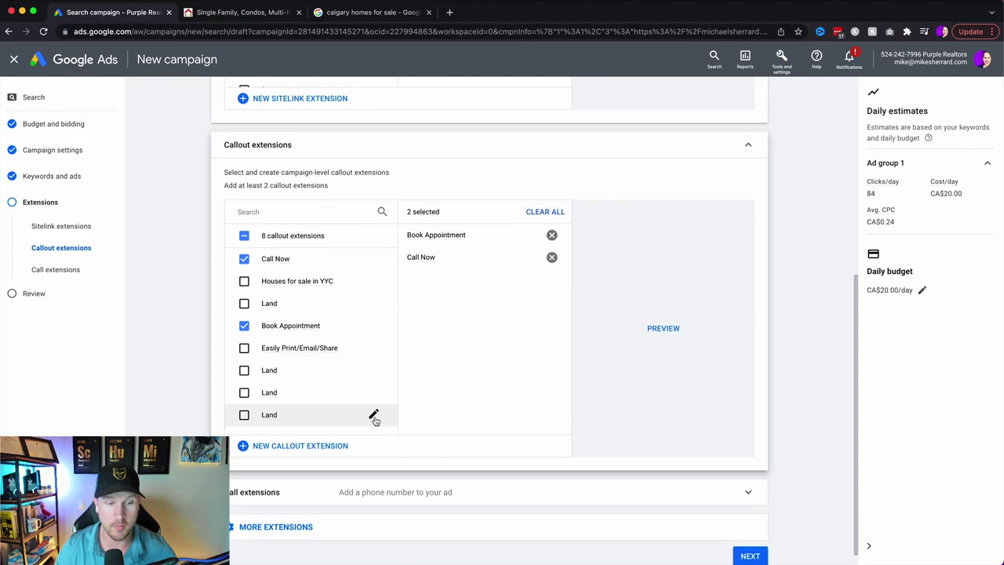
scroll(353, 428, "down", 1)
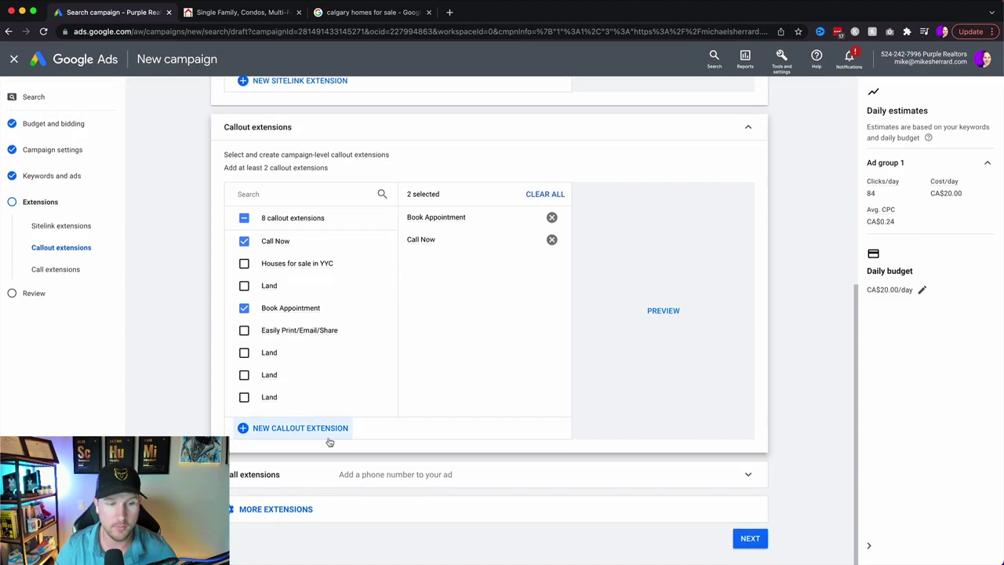
left_click(301, 476)
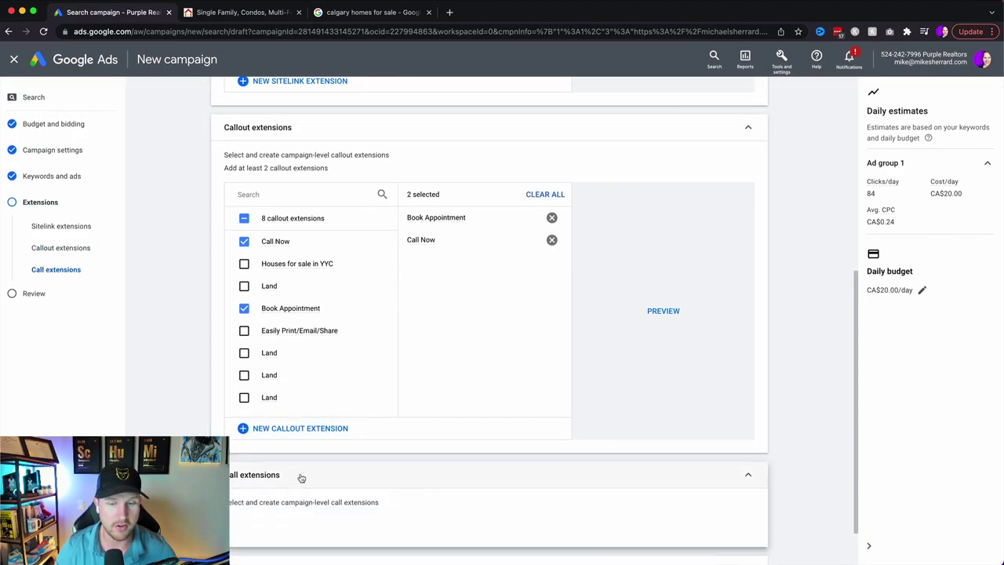
Attach and preview the phone-number call extension, list more extension types, then continue to review
left_click(239, 276)
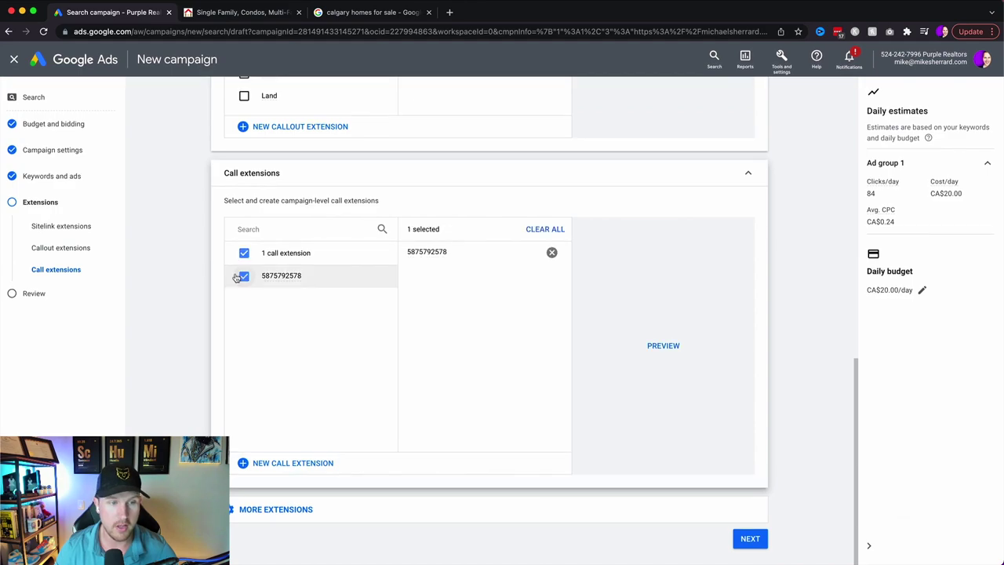
left_click(674, 359)
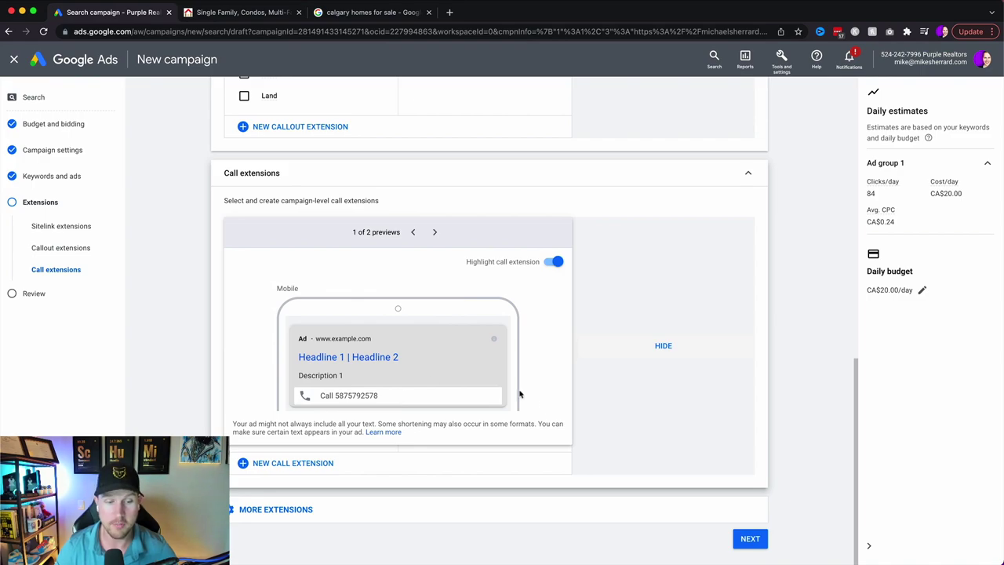
left_click(314, 511)
scroll(319, 484, "down", 2)
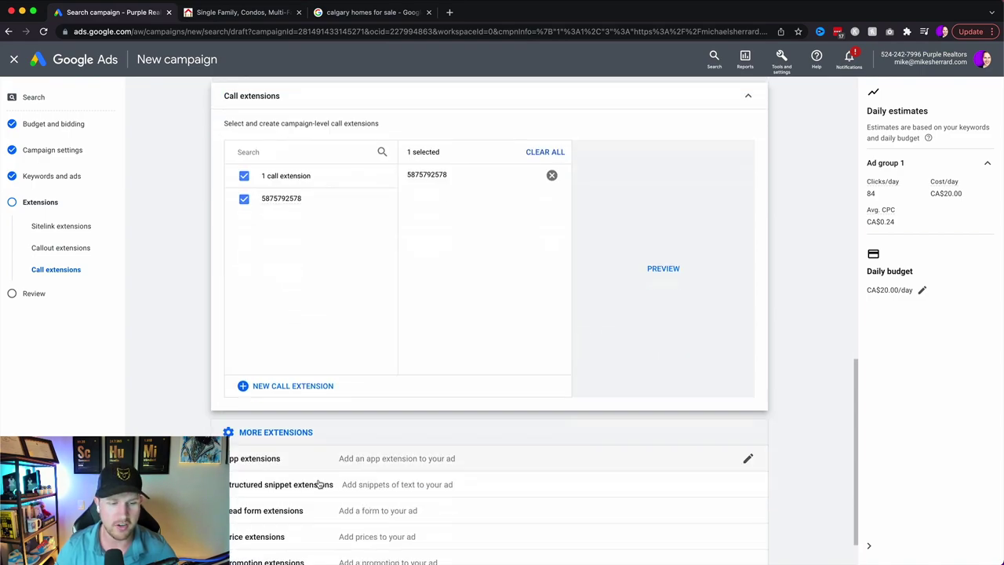
scroll(319, 484, "down", 1)
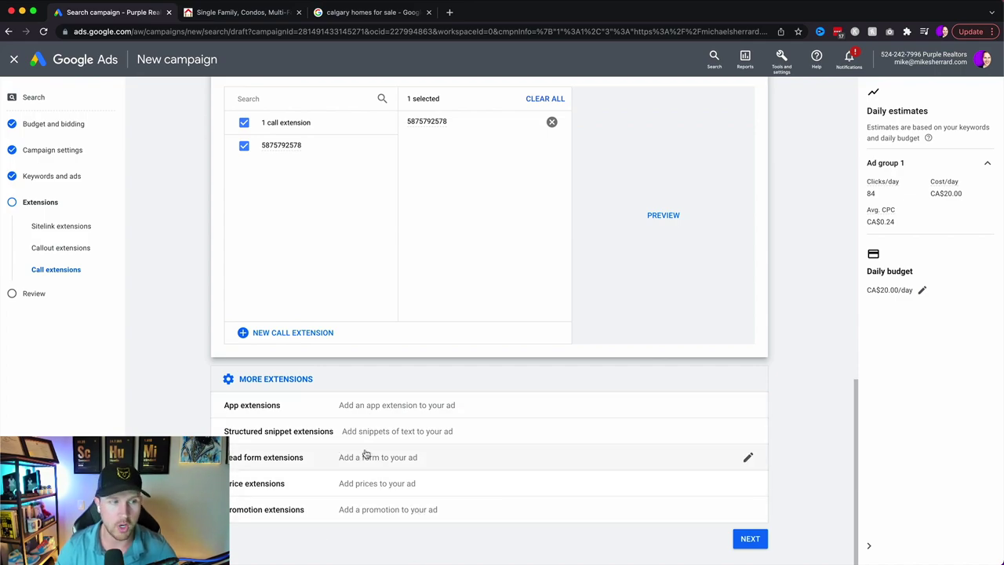
left_click(746, 537)
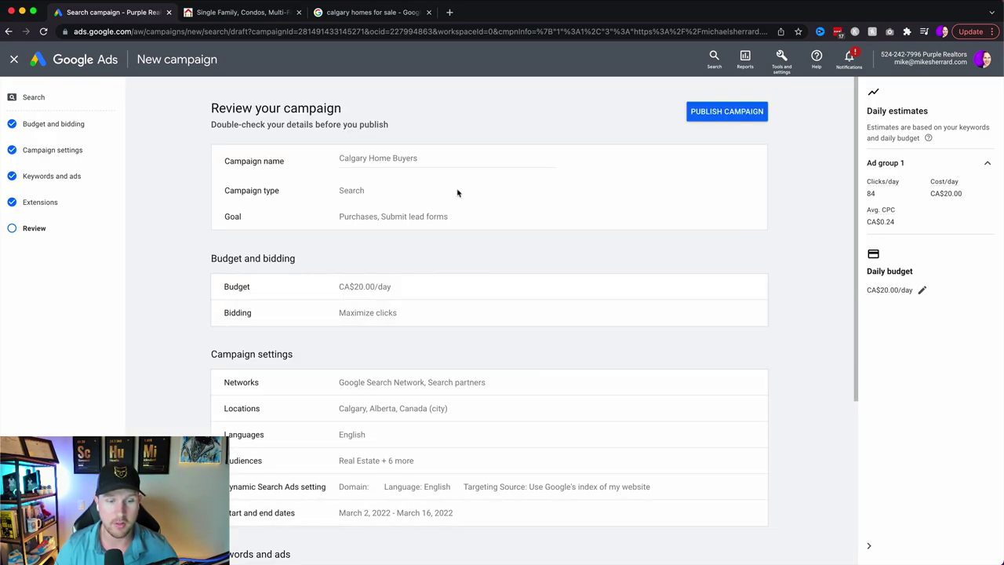
Review the Calgary Home Buyers campaign summary and bring up the 'Publish your campaign?' prompt
scroll(367, 558, "down", 4)
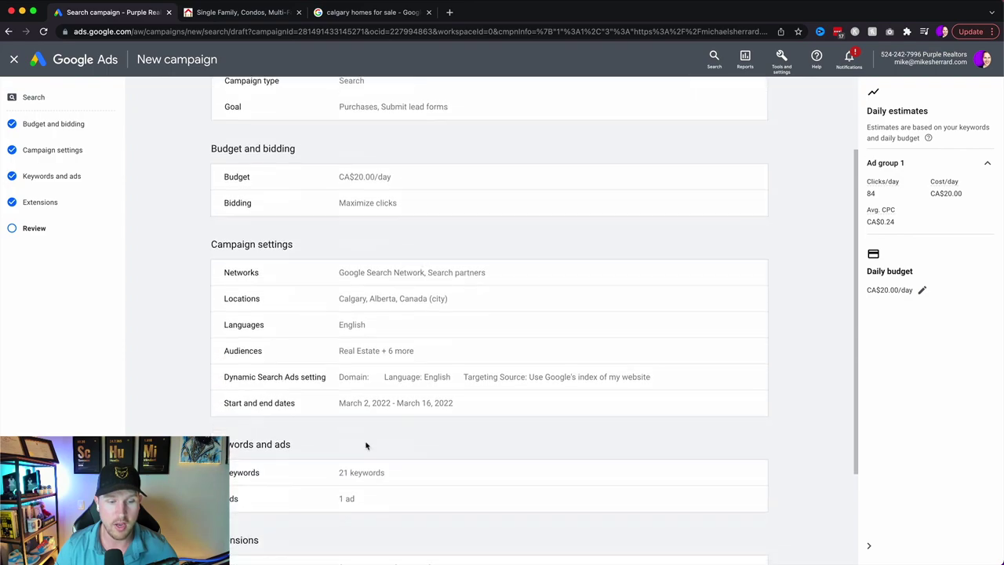
scroll(387, 337, "up", 4)
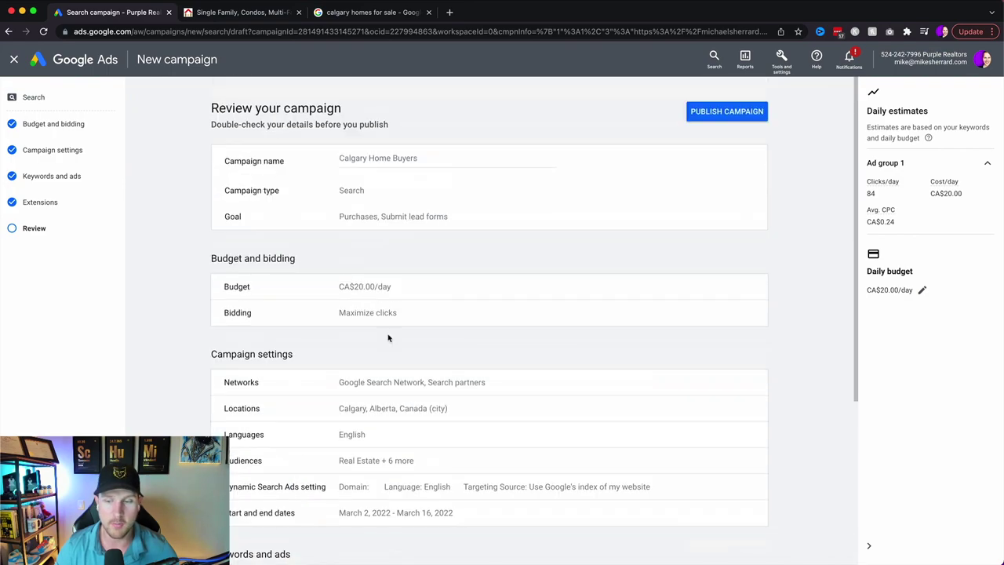
scroll(396, 345, "down", 4)
scroll(377, 292, "up", 4)
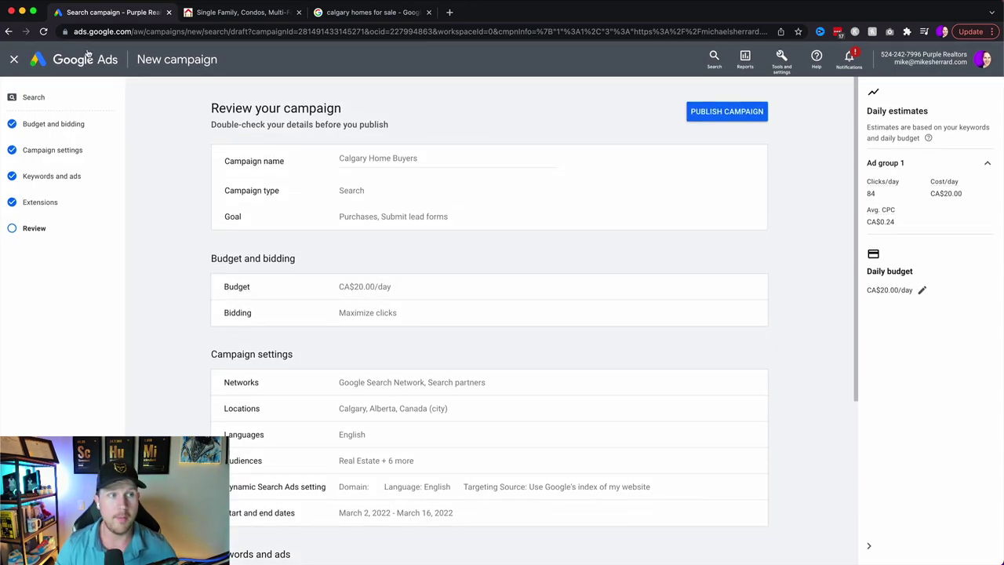
left_click(14, 59)
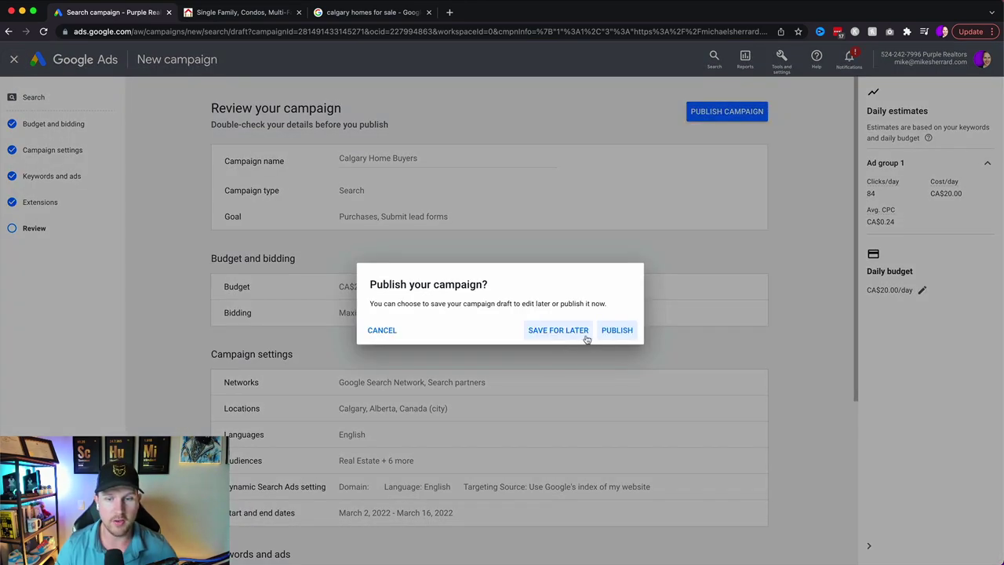
left_click(385, 332)
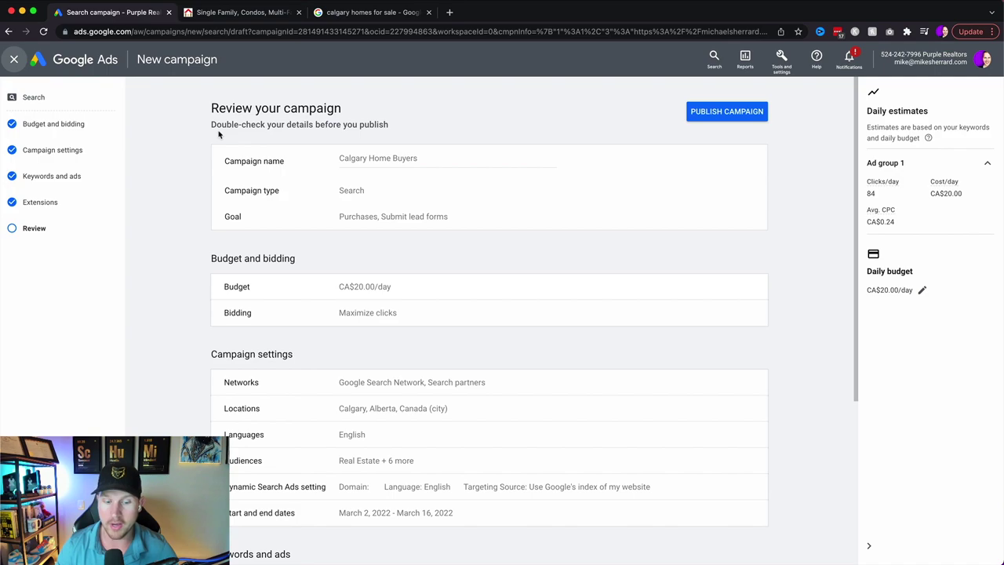
left_click(112, 67)
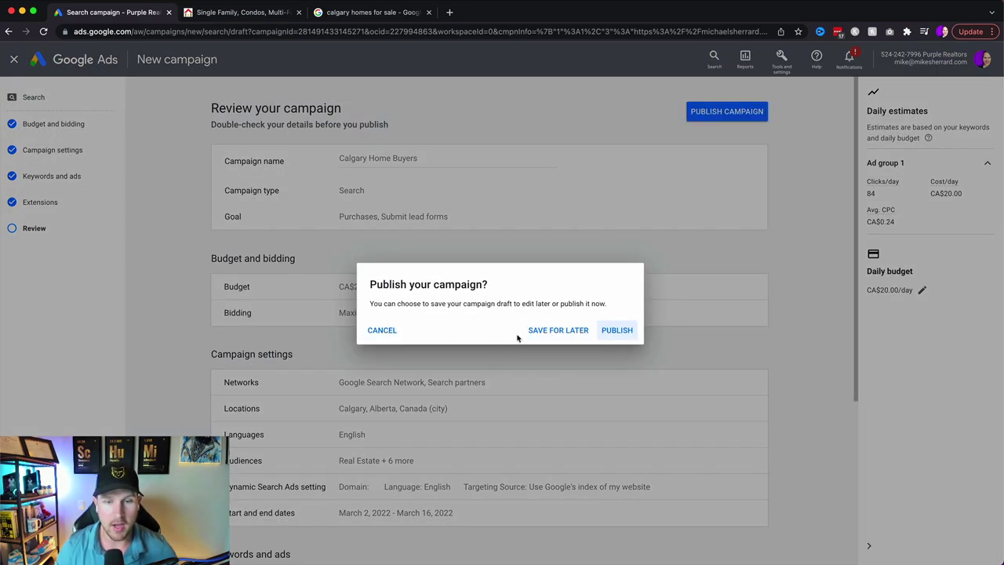
Save Calgary Home Buyers as a draft and check it in the Campaigns list
left_click(549, 331)
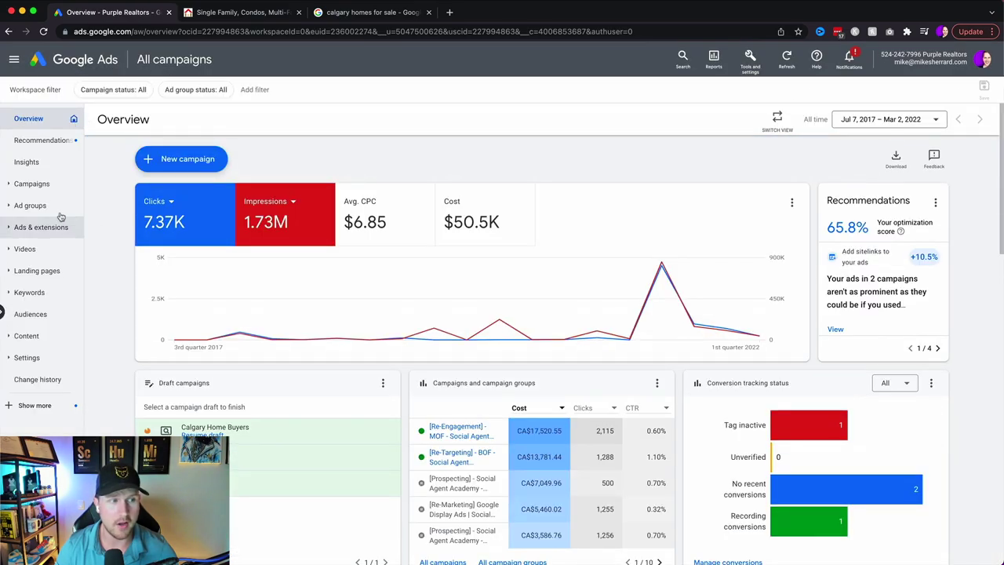
left_click(39, 184)
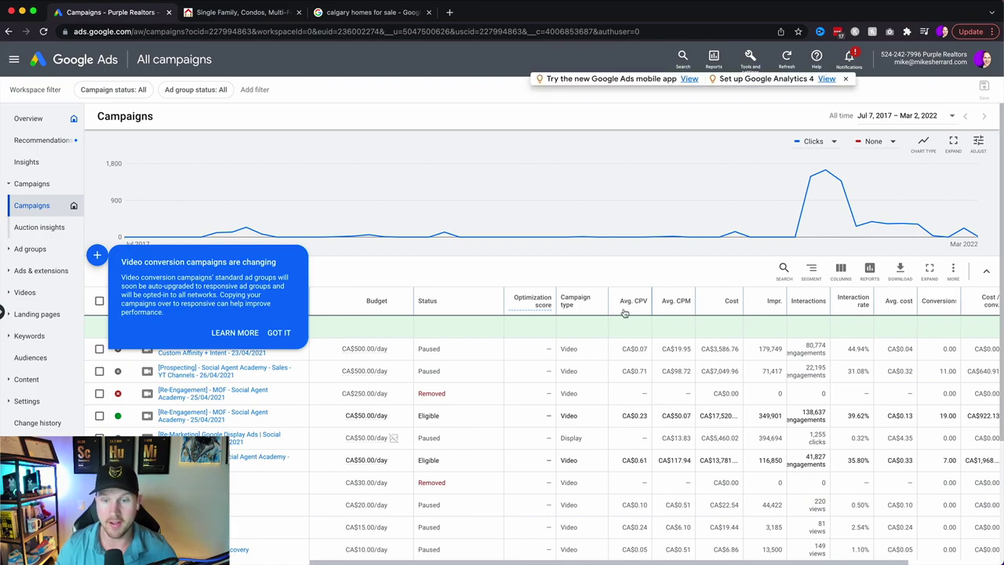
mouse_move(614, 305)
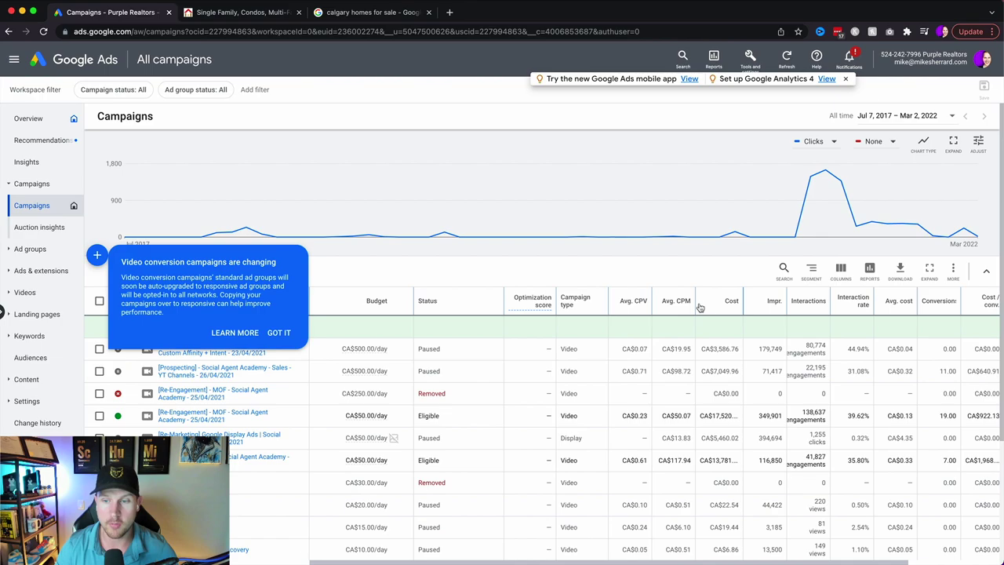
mouse_move(835, 311)
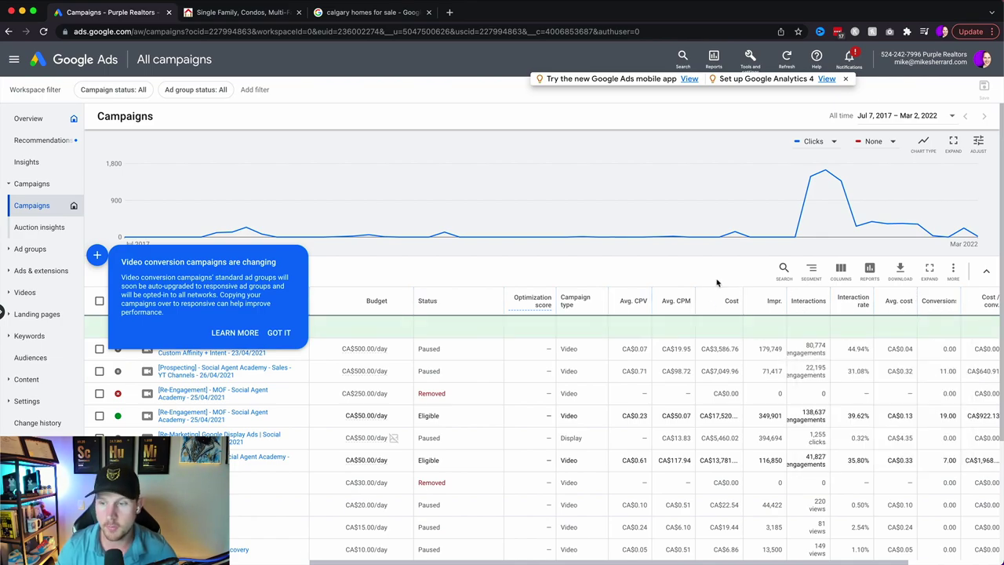
Go back to the account Overview, dismiss the mobile app and Analytics tips, and show Tools and settings
left_click(106, 61)
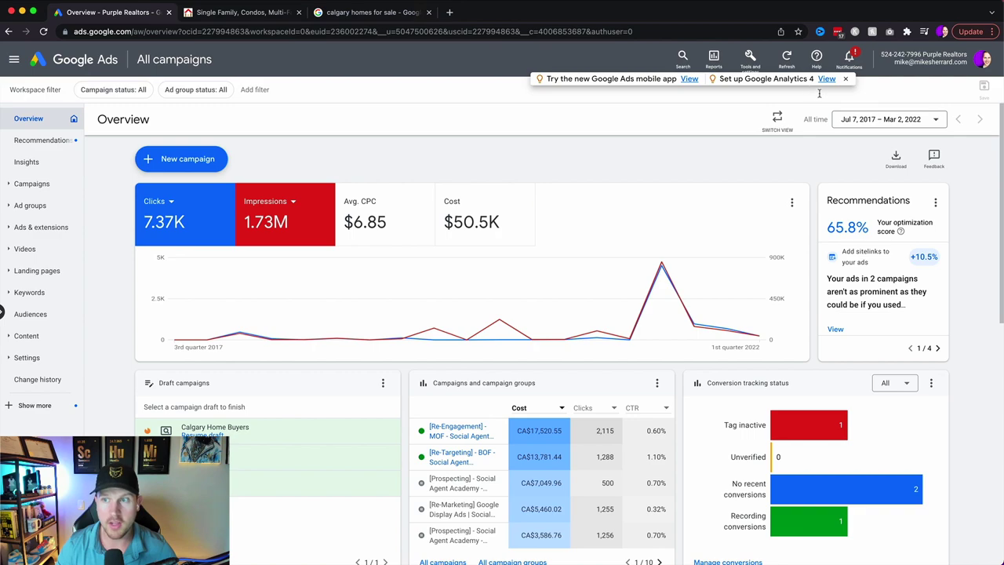
left_click(845, 79)
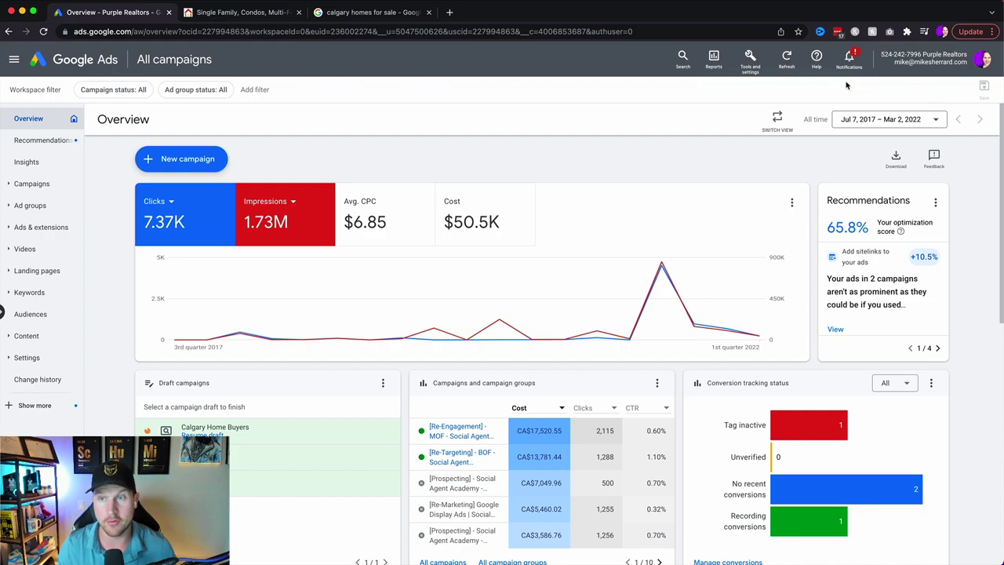
left_click(749, 57)
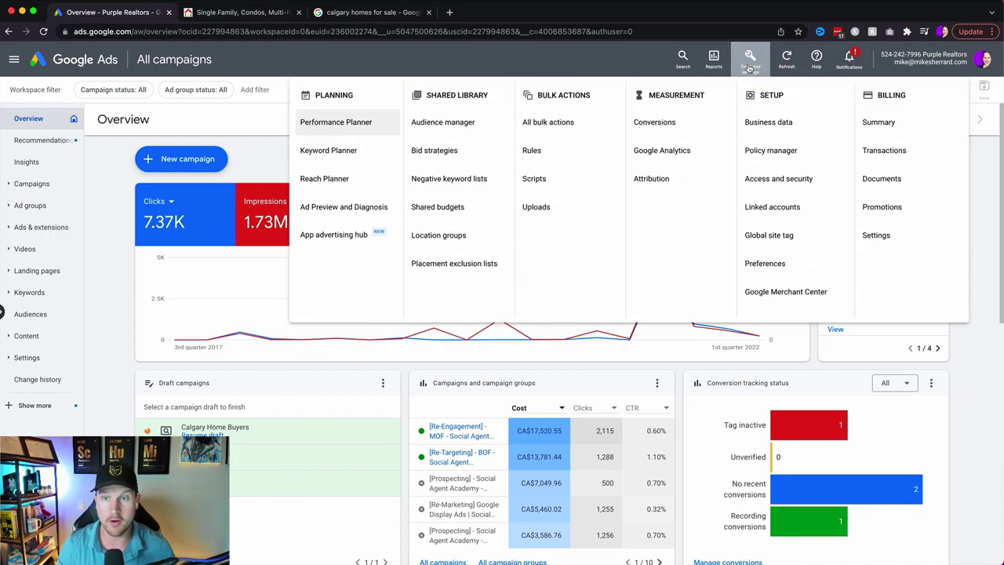